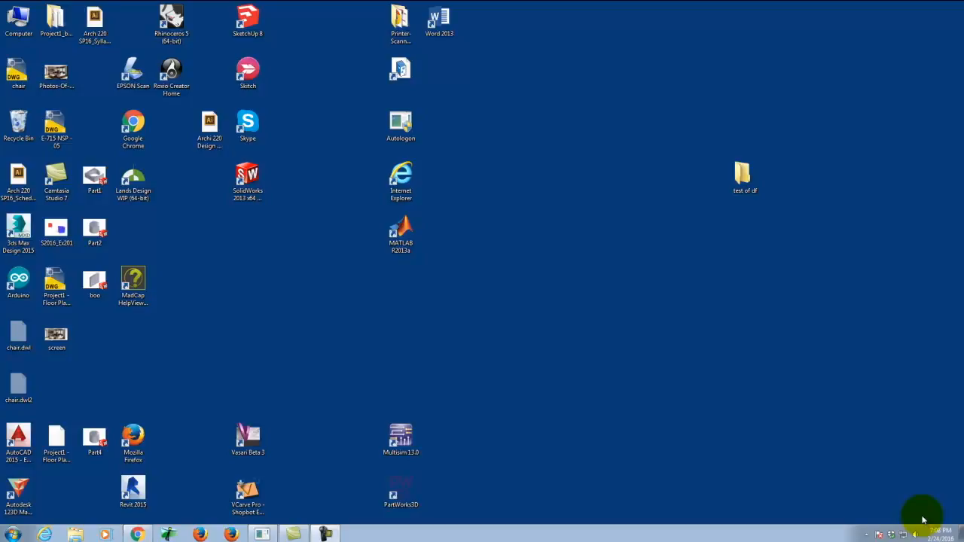
Step: Launch Adobe InDesign CS6 from the Adobe Design Standard CS6 program group
left_click(13, 534)
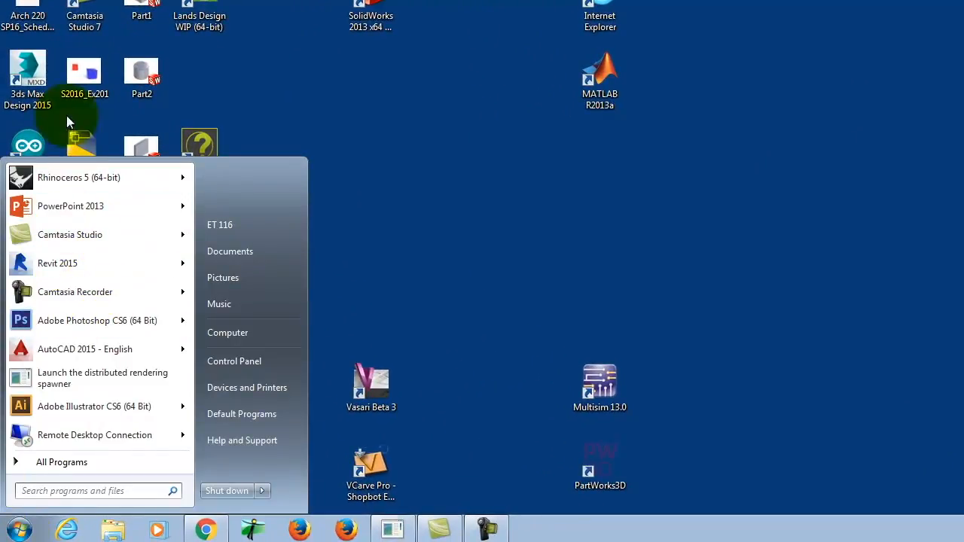
left_click(85, 462)
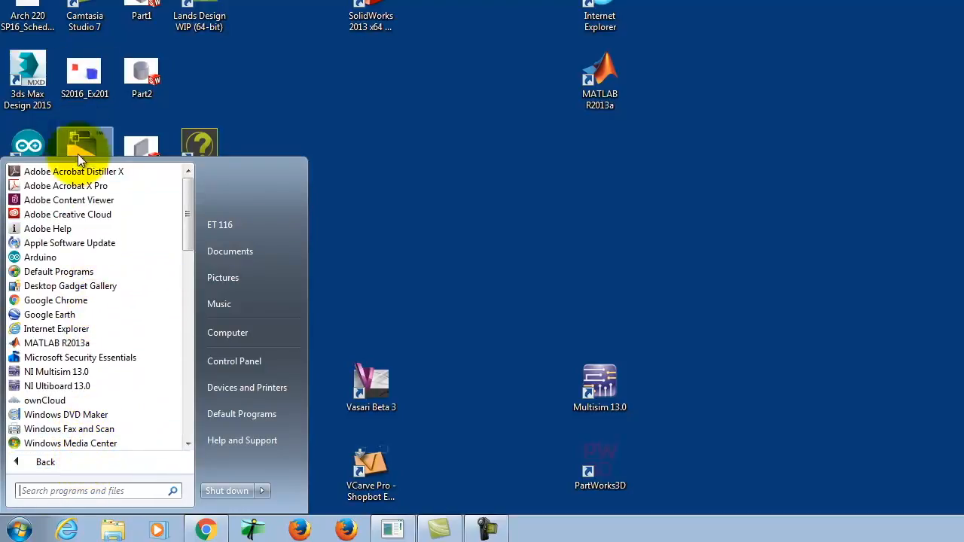
left_click_drag(185, 210, 185, 272)
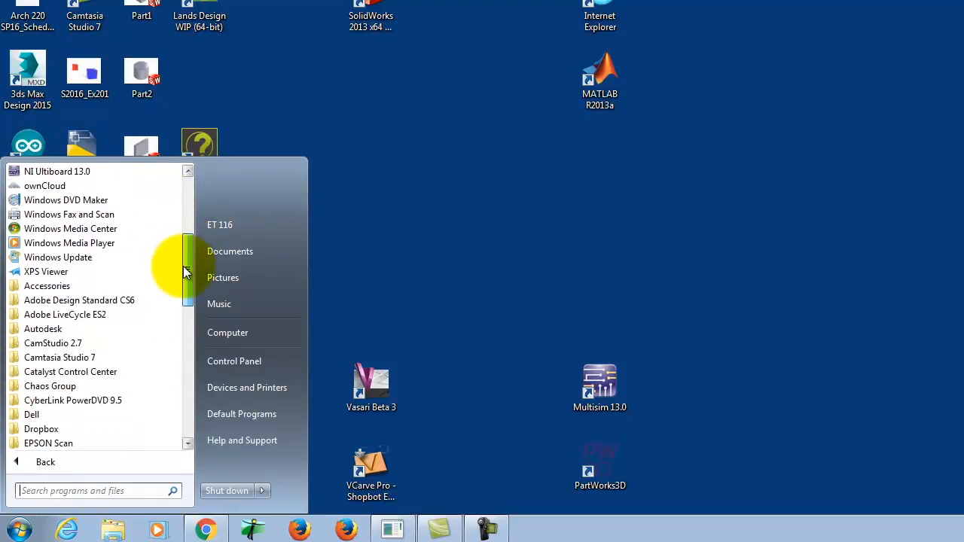
left_click(51, 301)
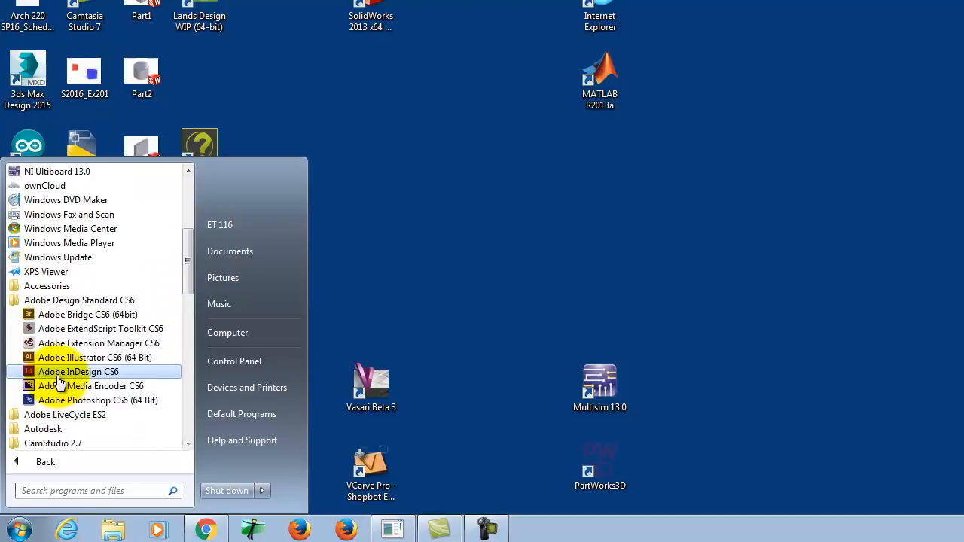
left_click(59, 376)
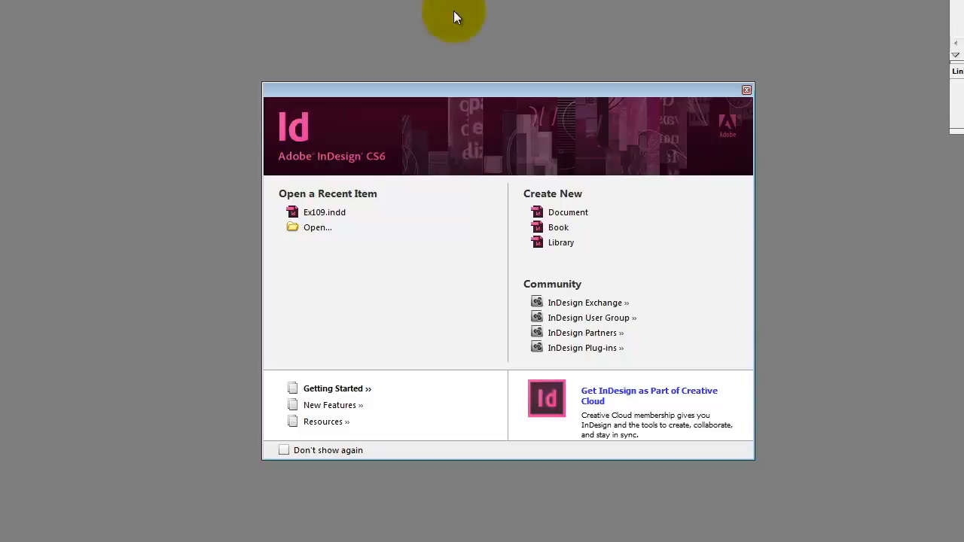
Step: Start creating a new document from the InDesign welcome screen
left_click_drag(436, 92, 366, 77)
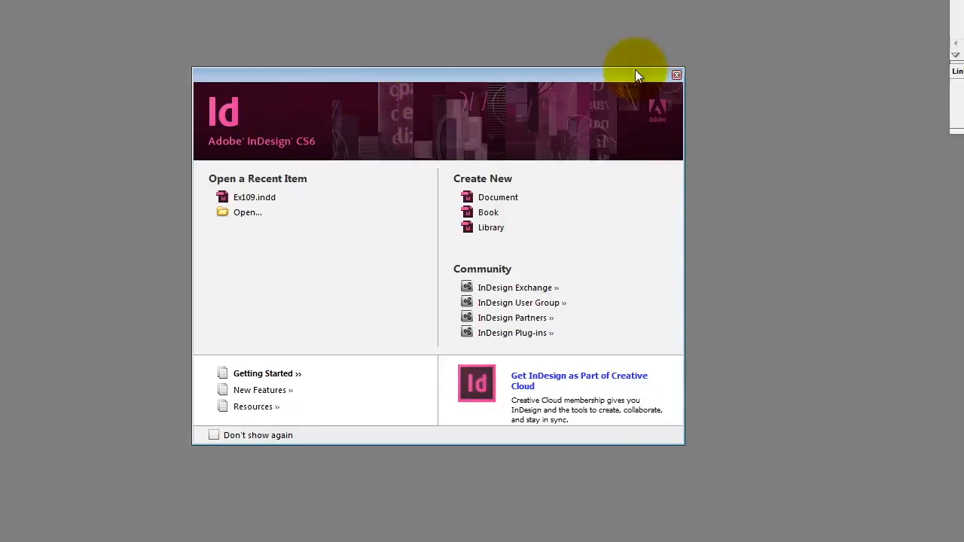
left_click(491, 197)
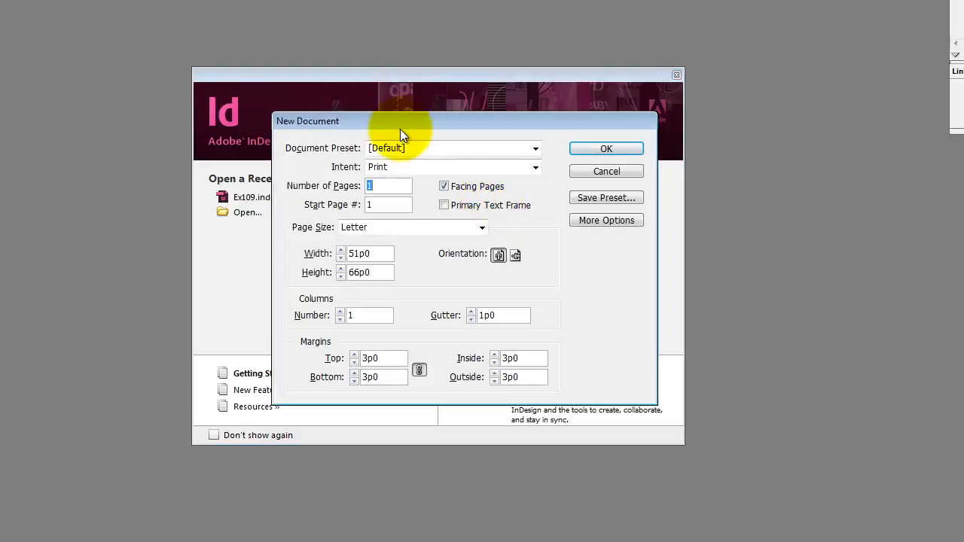
mouse_move(402, 118)
left_mouse_down()
mouse_move(379, 76)
mouse_move(405, 120)
left_mouse_up()
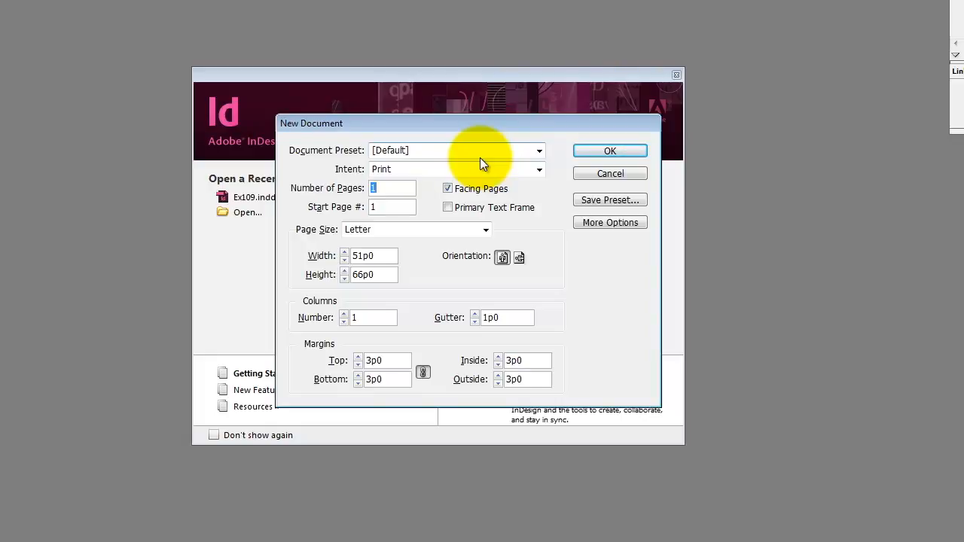
Step: Choose the [Default] preset and the Print intent for the new document, and turn off Facing Pages
left_click(408, 148)
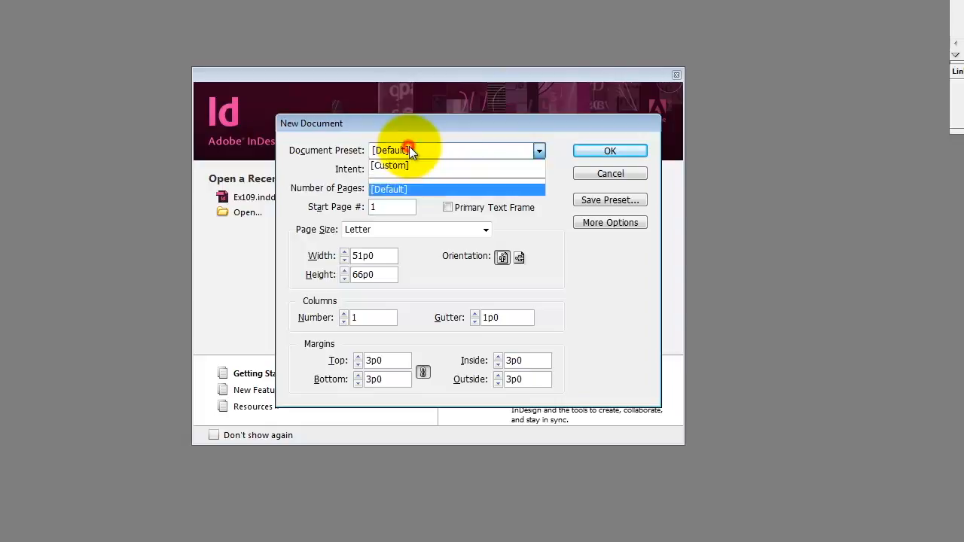
left_click(441, 189)
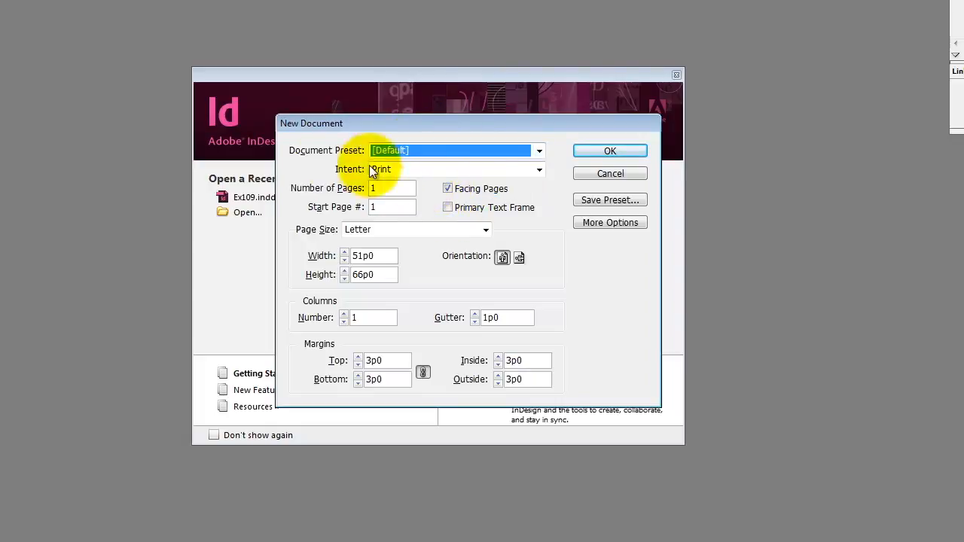
key("Tab")
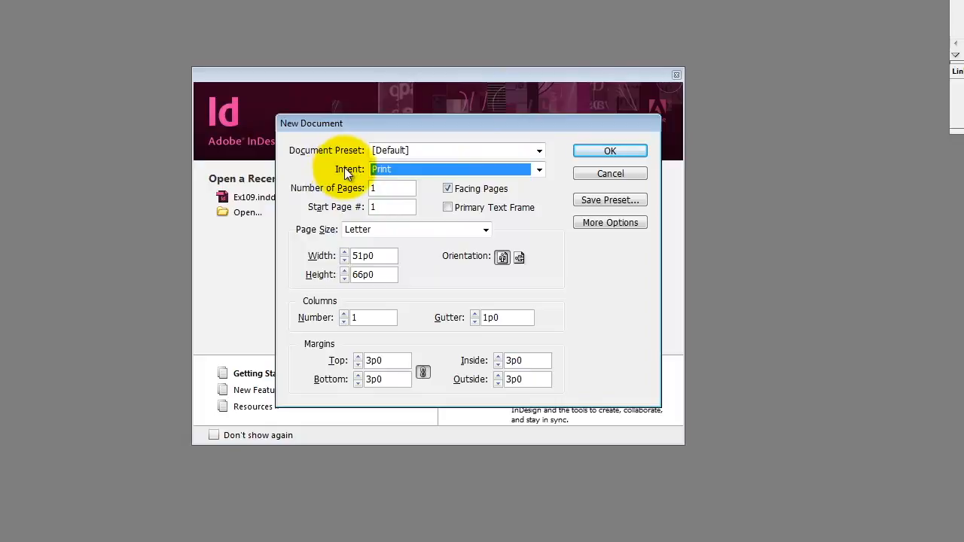
left_click(396, 170)
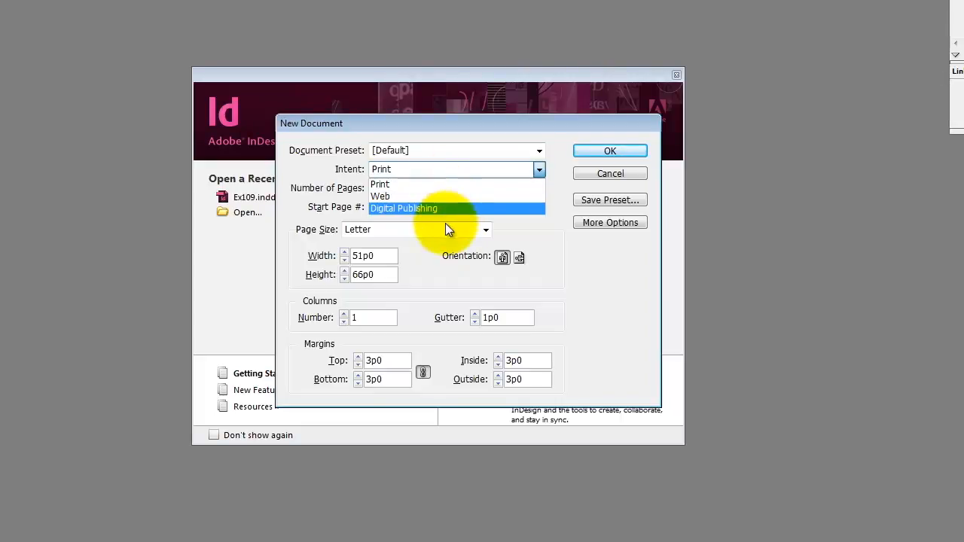
left_click(429, 182)
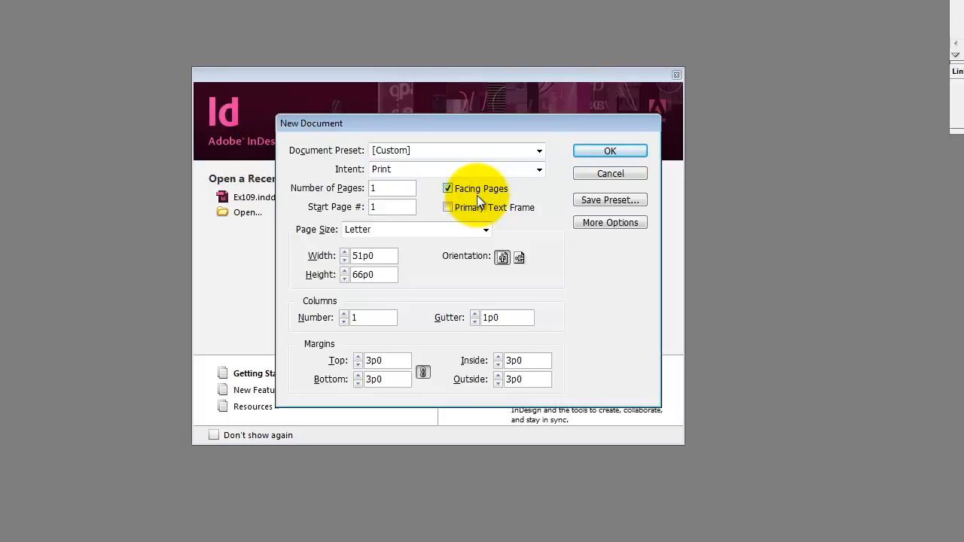
left_click(449, 189)
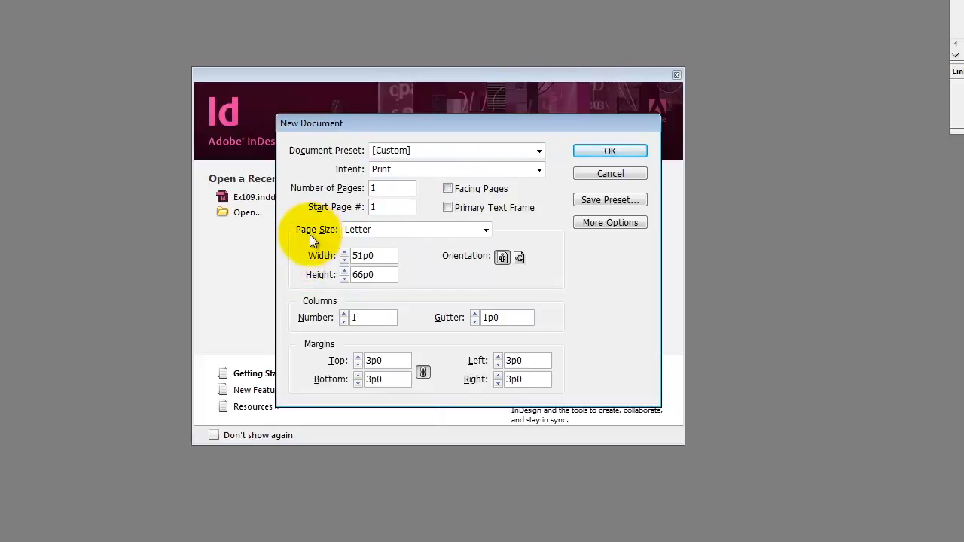
Step: Try the Compact Disc page size and a page 17 in wide by 11 in high
left_click(365, 229)
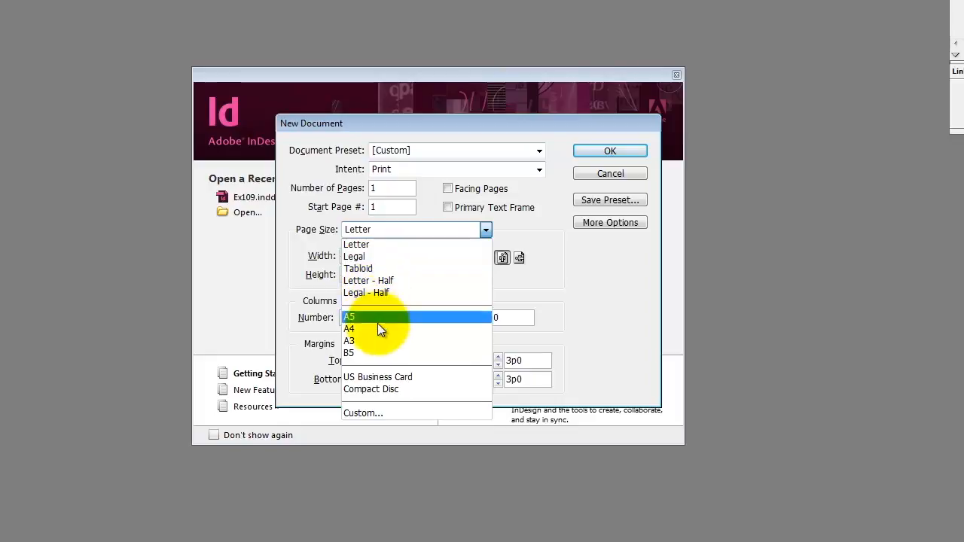
left_click(387, 390)
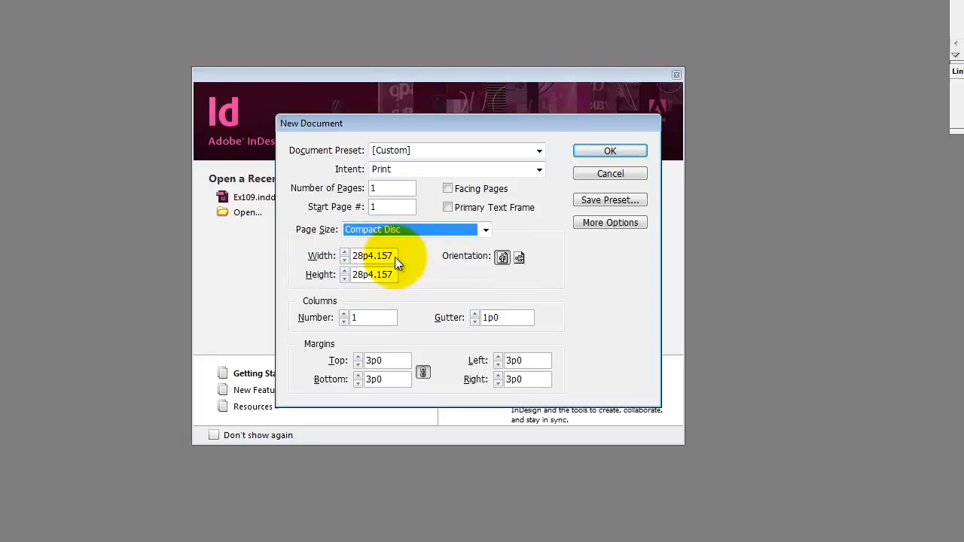
left_click_drag(392, 256, 341, 255)
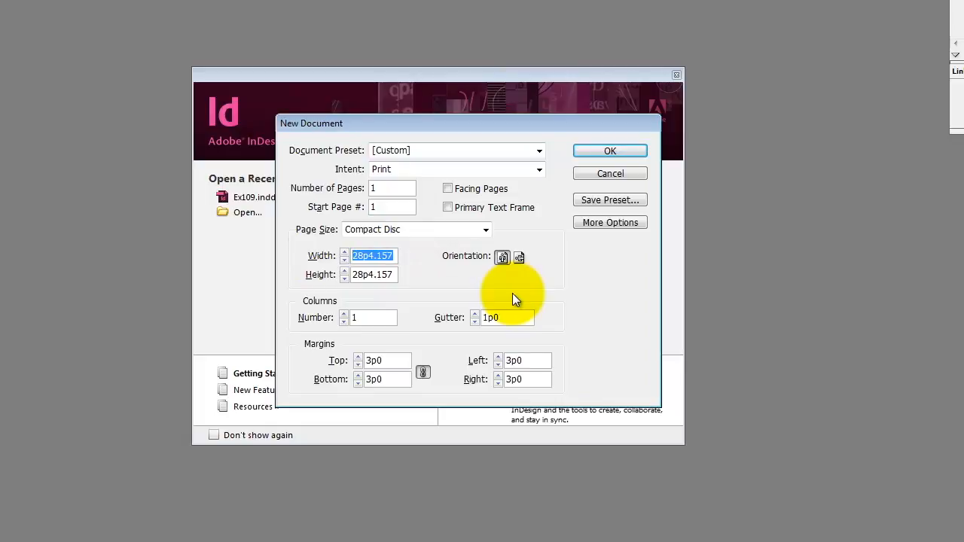
type("17 in")
key("Tab")
type("11 in")
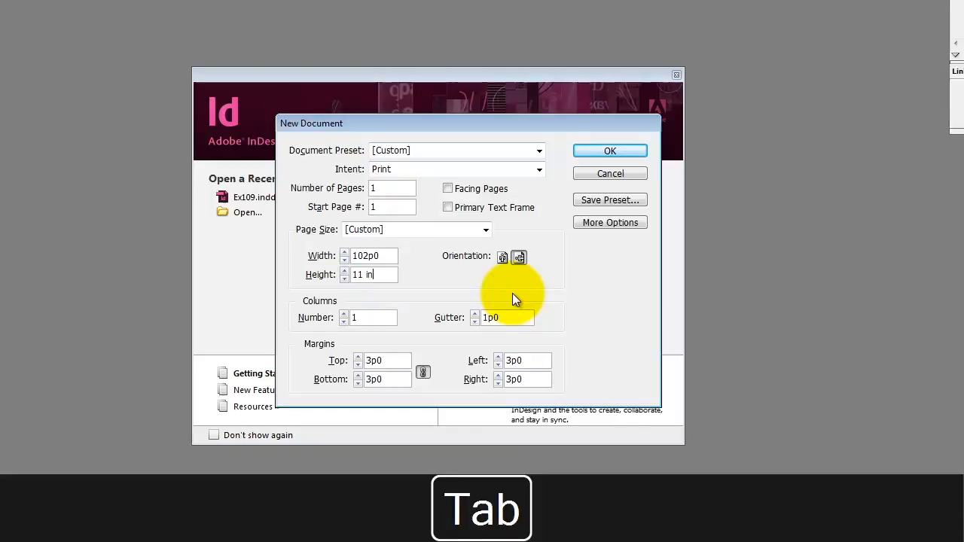
key("Tab")
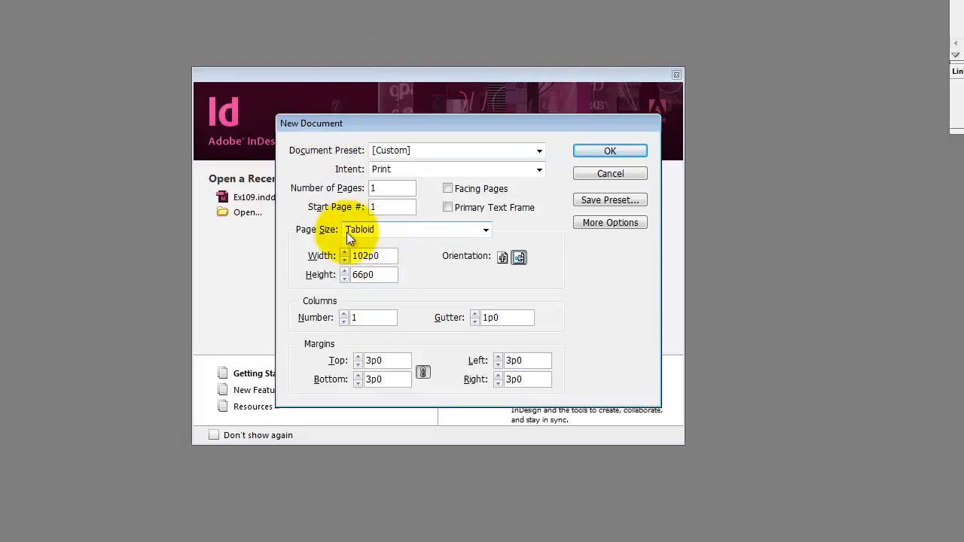
Step: Try the US Business Card page size, and set the new document's page size to Compact Disc
left_click(393, 228)
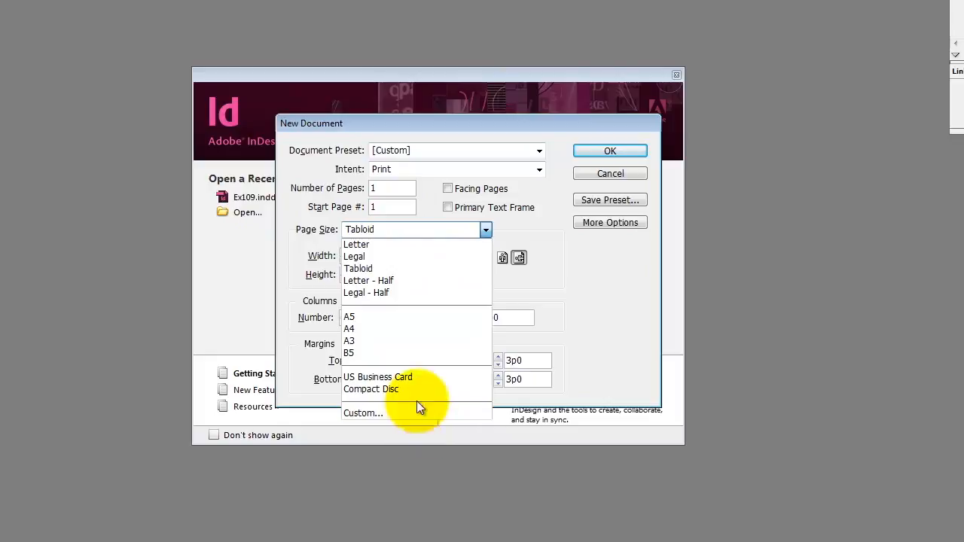
left_click(404, 380)
left_click(383, 225)
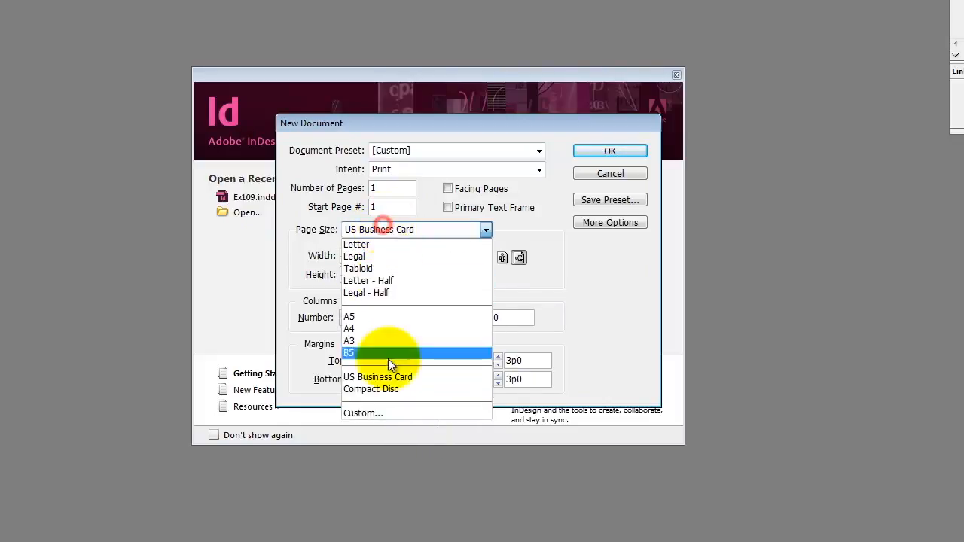
left_click(385, 389)
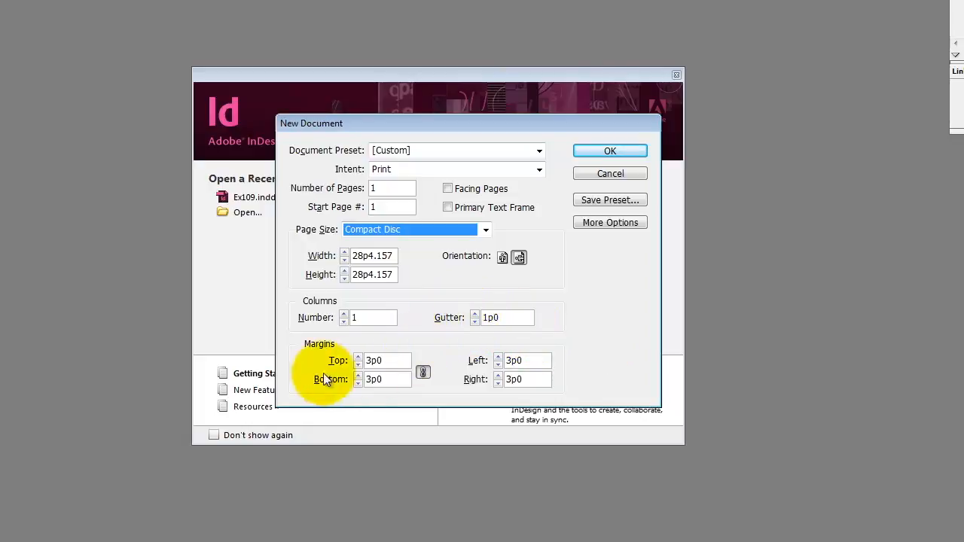
Step: Set all four margins to 0 with the margin values linked, and create the document
double_click(390, 361)
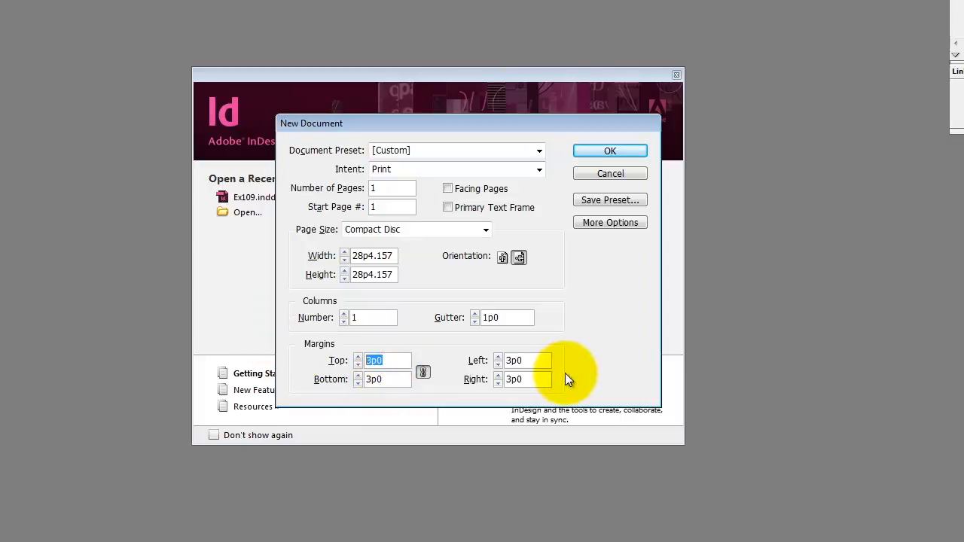
type("0")
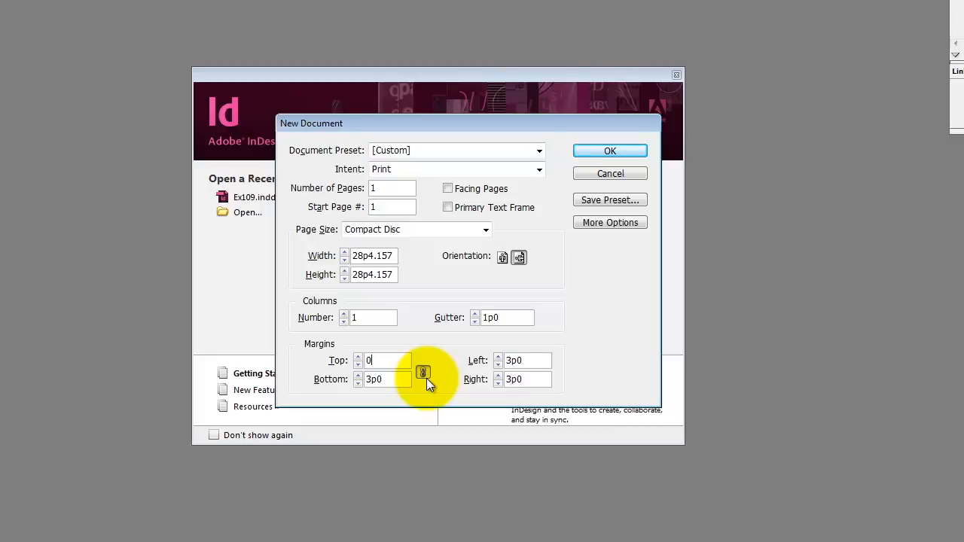
left_click(387, 380)
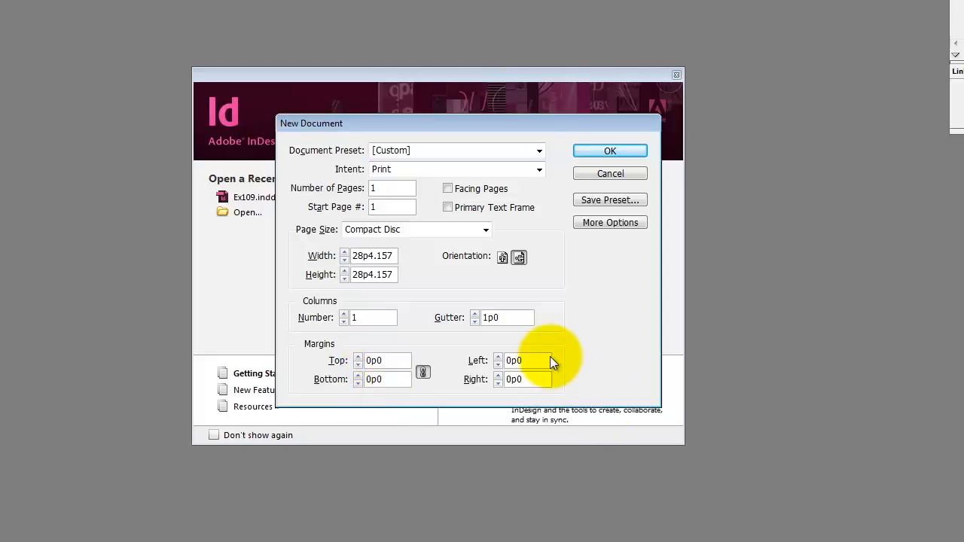
left_click(421, 375)
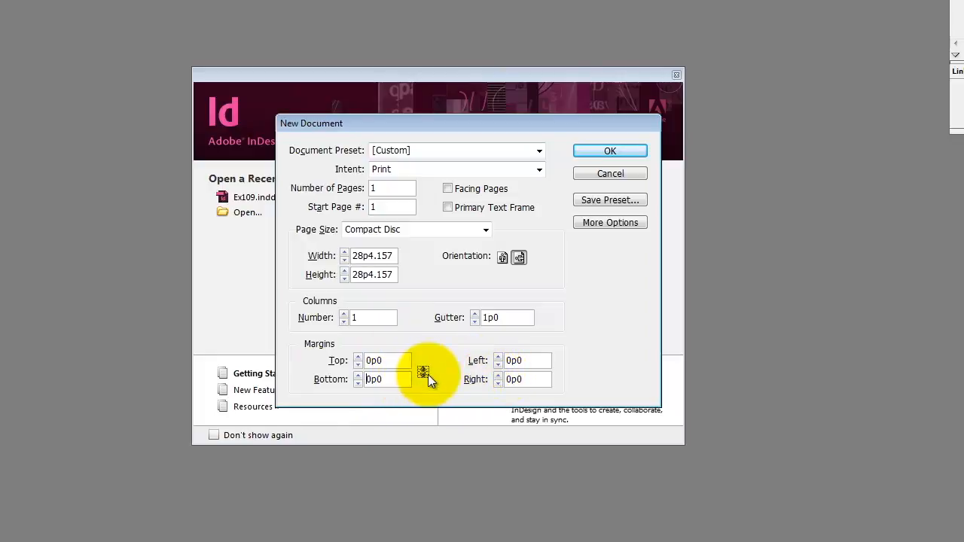
left_click(424, 374)
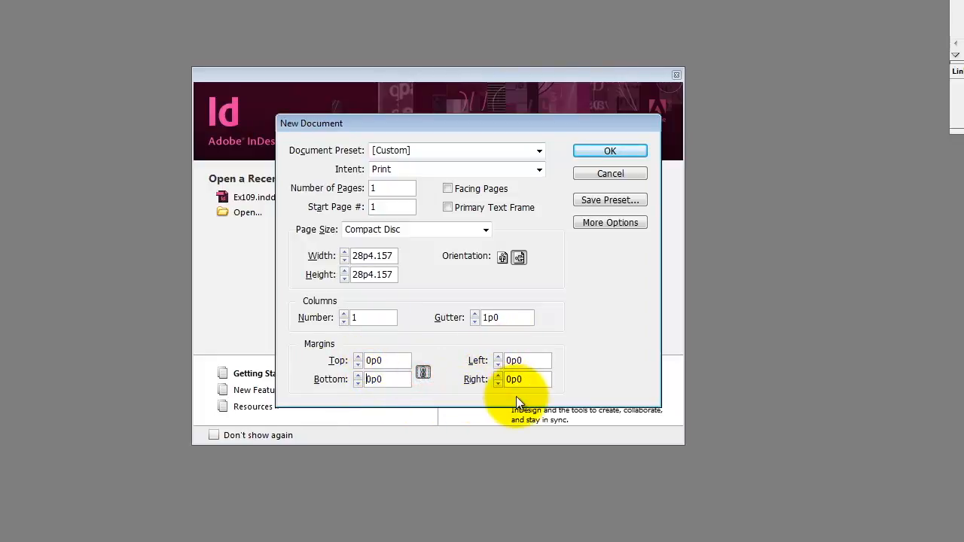
left_click(615, 151)
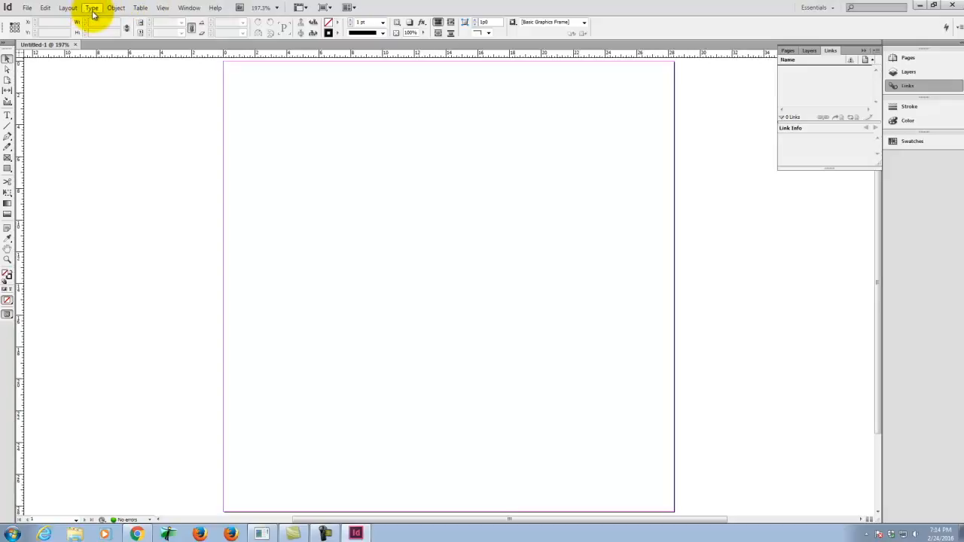
left_click(115, 8)
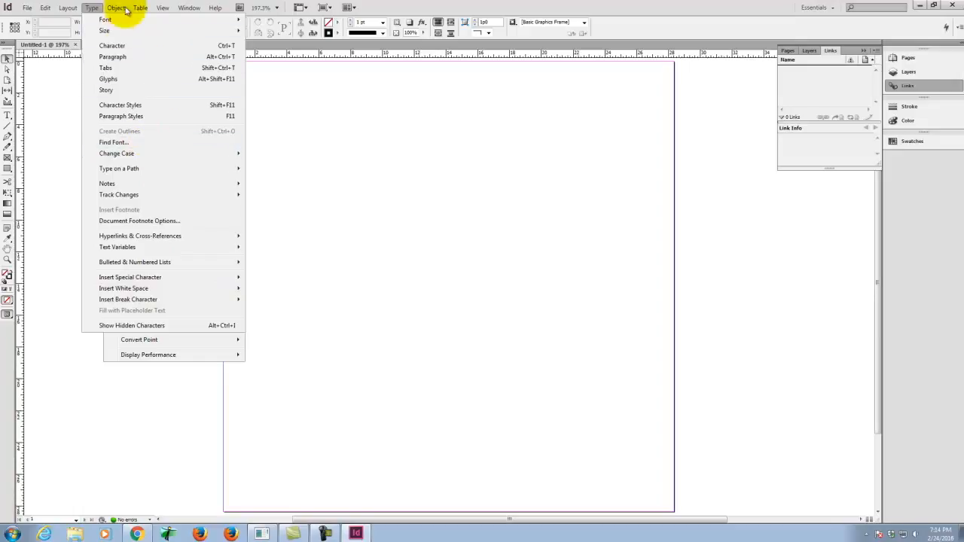
mouse_move(120, 13)
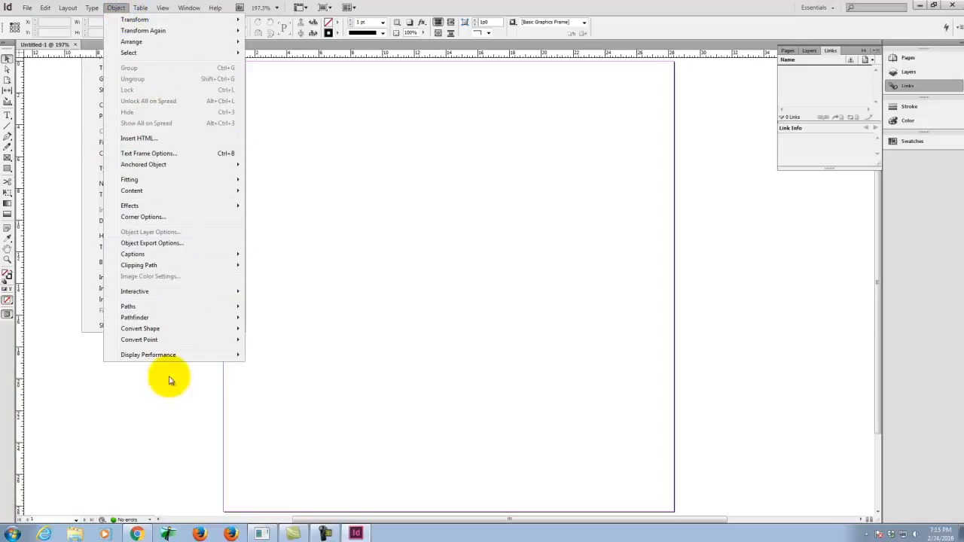
left_click(138, 8)
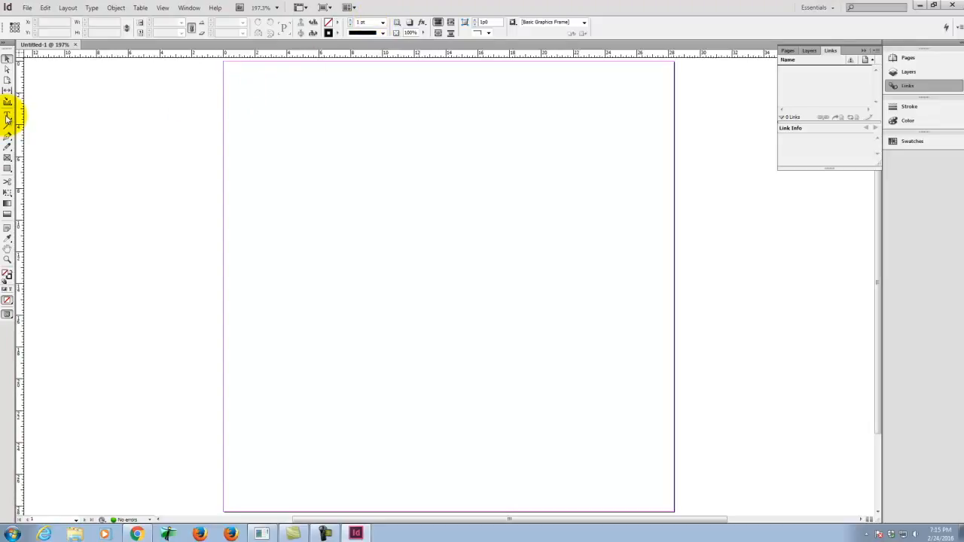
left_click(7, 116)
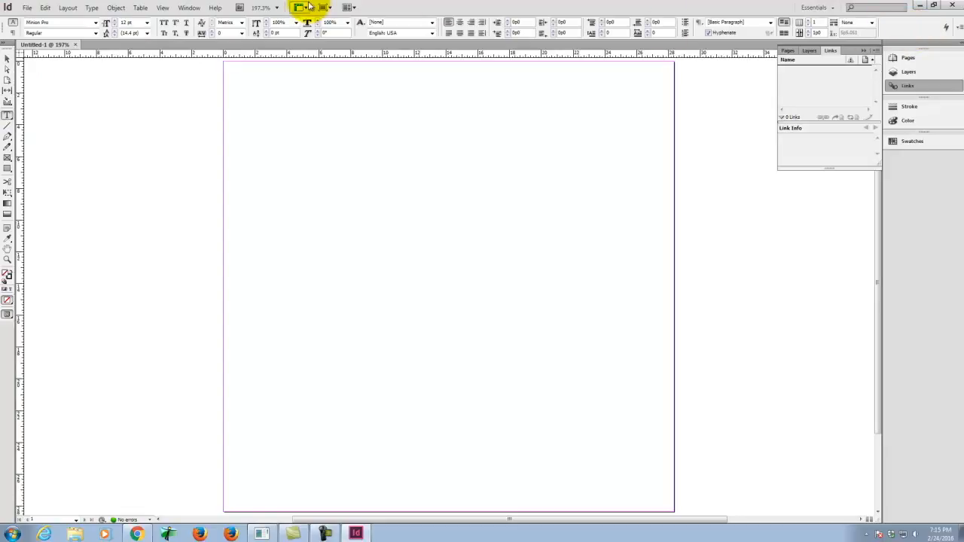
left_click(7, 58)
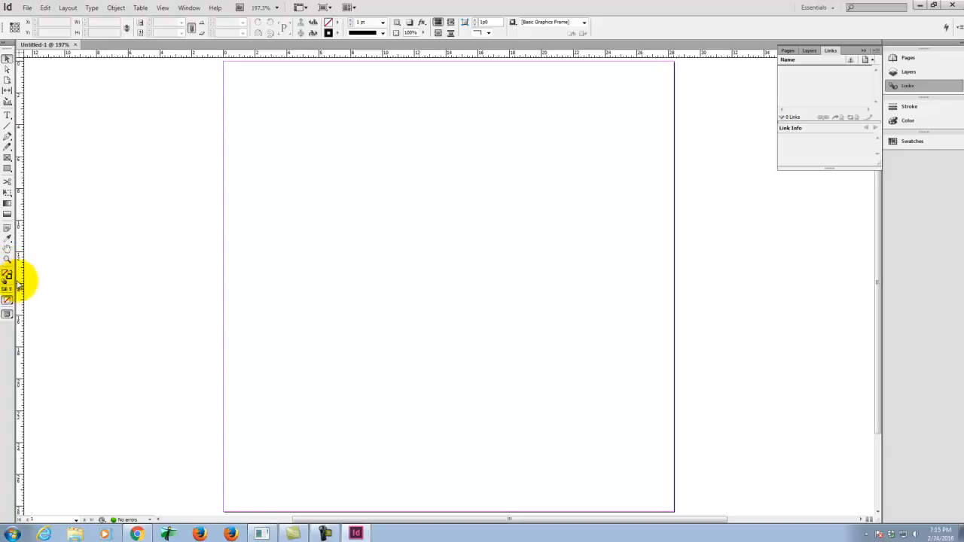
left_click(6, 276)
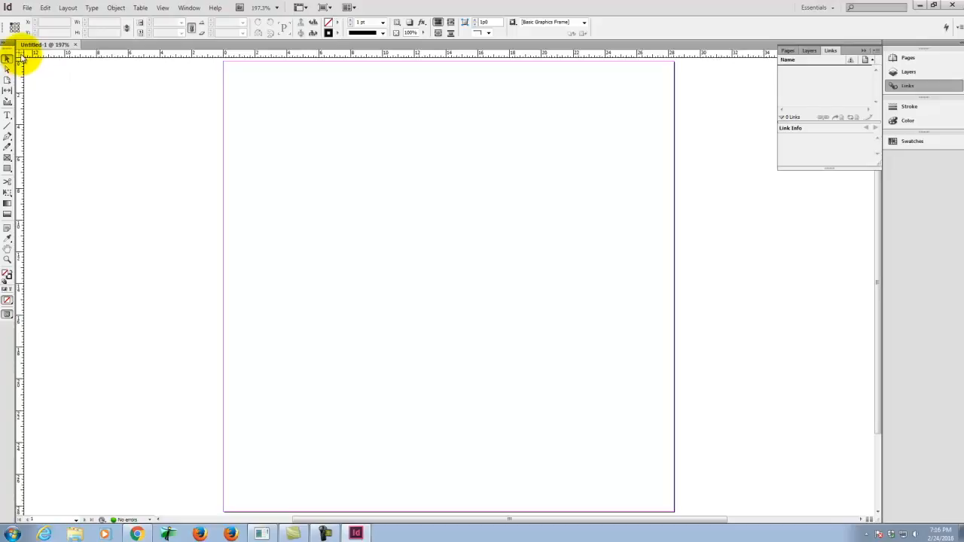
Step: Set the document's ruler units to inches
right_click(21, 56)
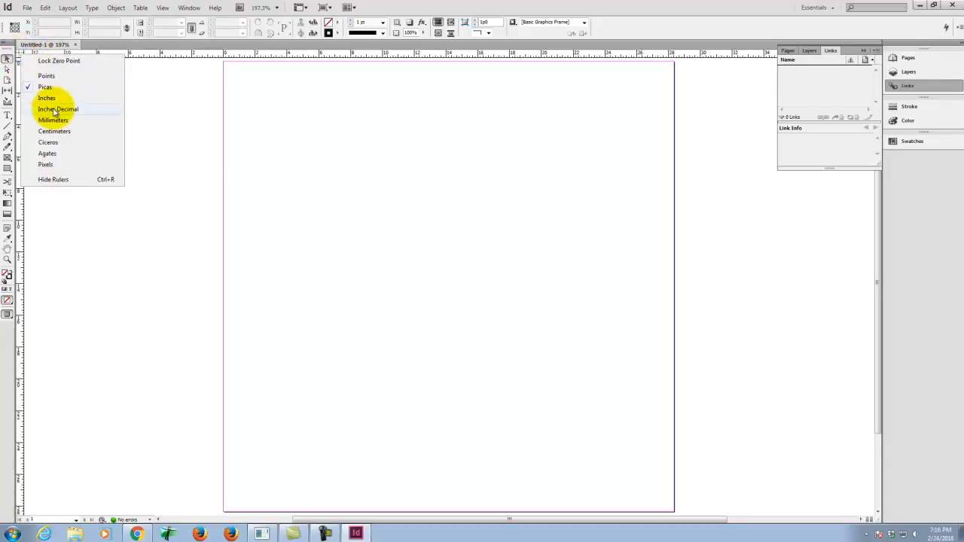
left_click(52, 100)
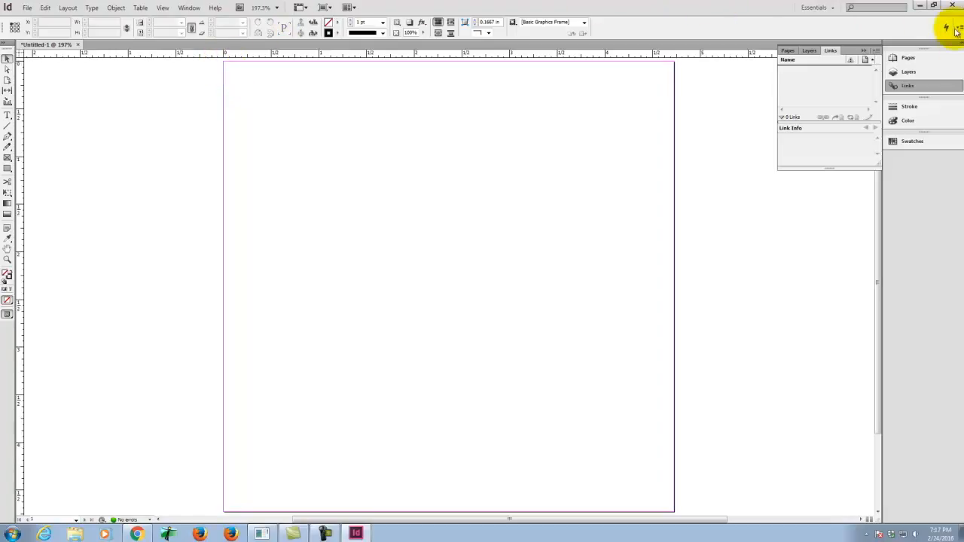
Step: Try the Typography, Digital Publishing and Advanced workspaces, and return to the Essentials workspace
left_click(833, 9)
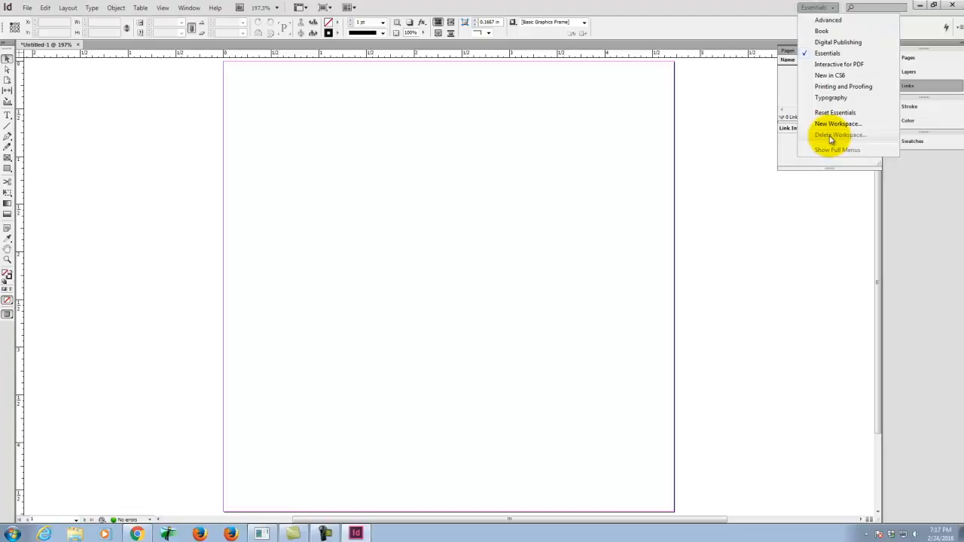
left_click(829, 98)
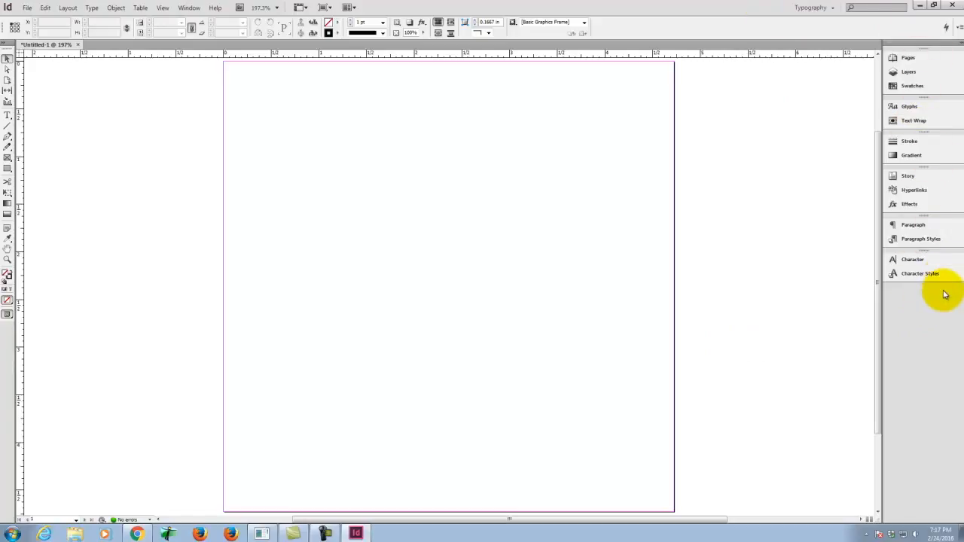
left_click(811, 8)
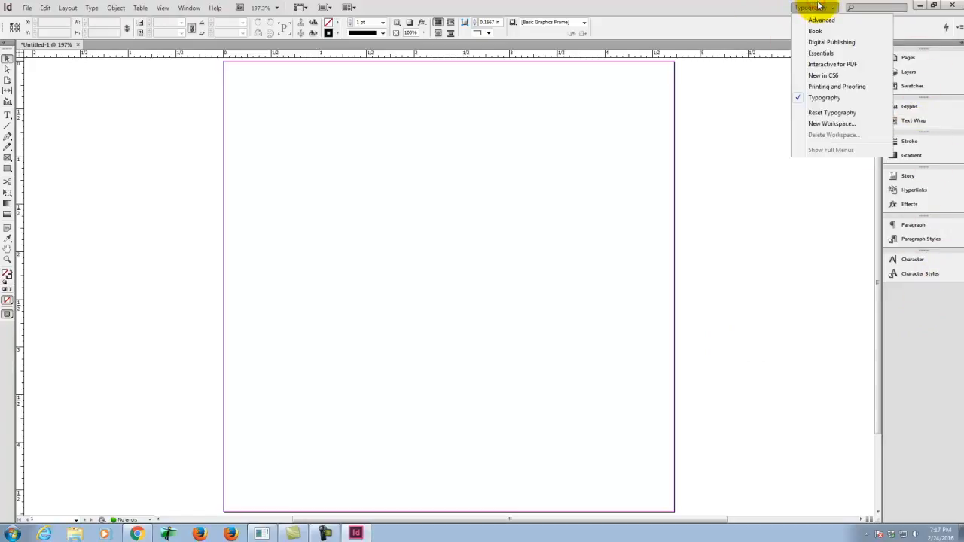
left_click(838, 44)
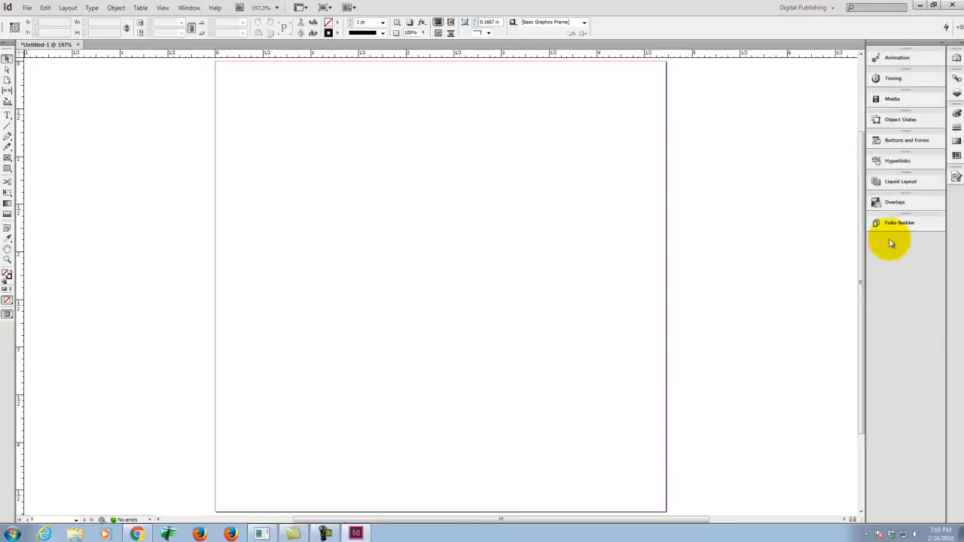
left_click(793, 6)
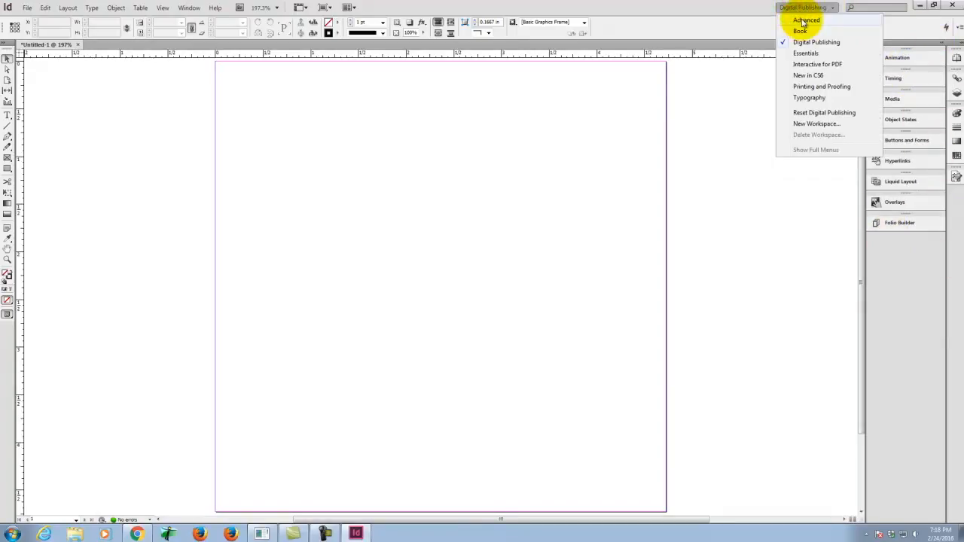
left_click(802, 20)
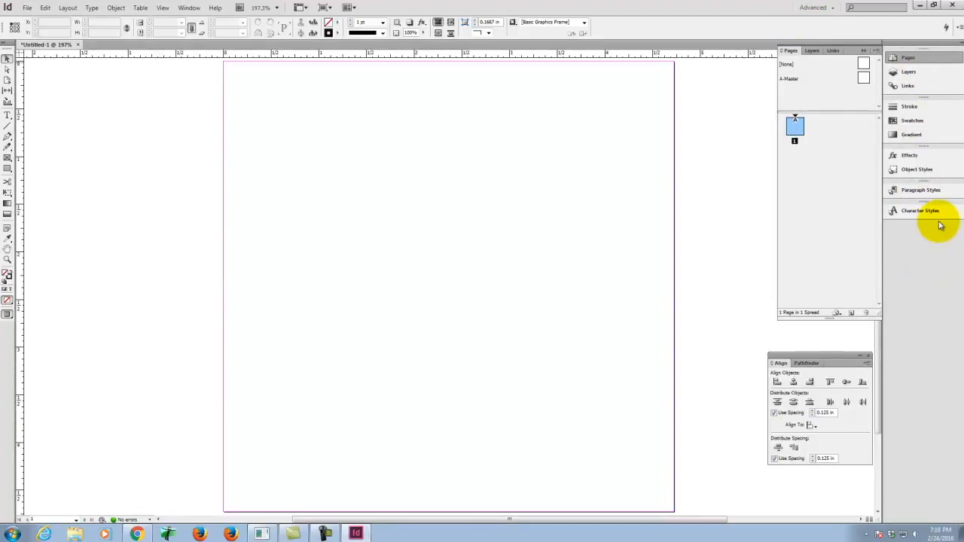
left_click(813, 7)
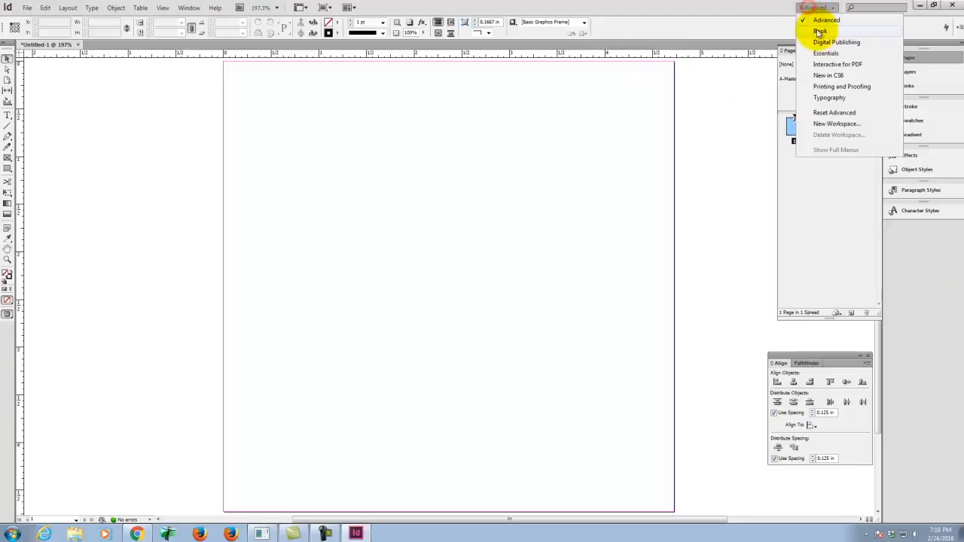
left_click(825, 53)
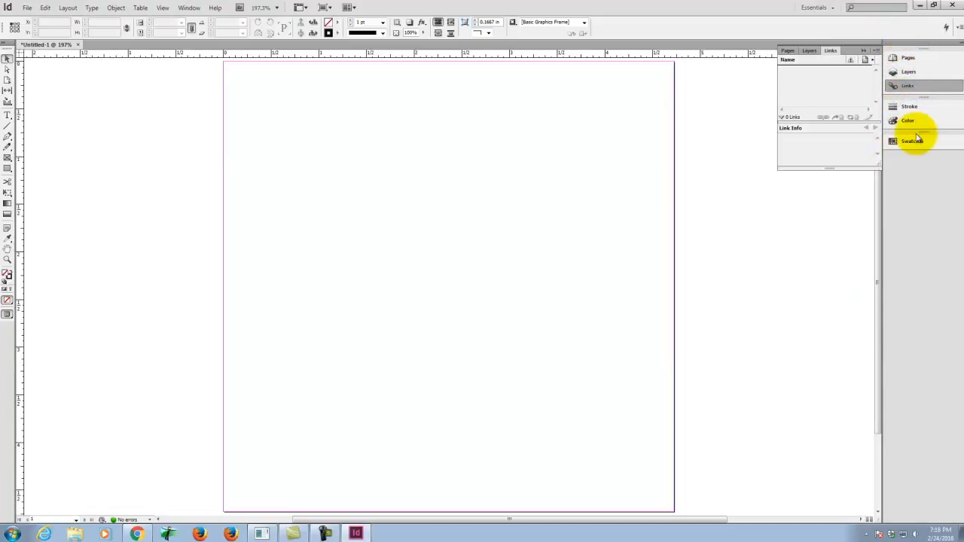
Step: Examine the Pages, Layers, Links, Stroke, Color and Swatches panels of the Essentials workspace, and collapse the last one
left_click(910, 57)
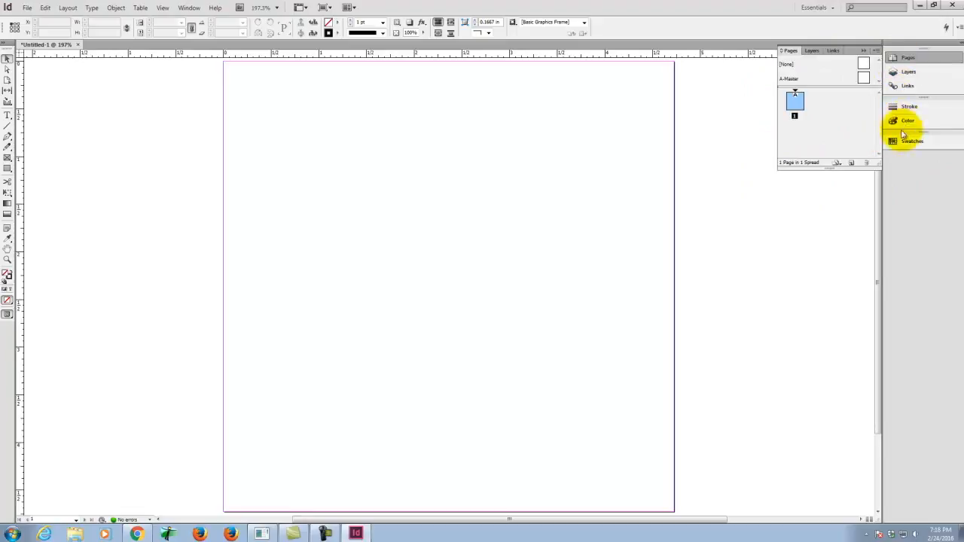
left_click(915, 61)
left_click(915, 60)
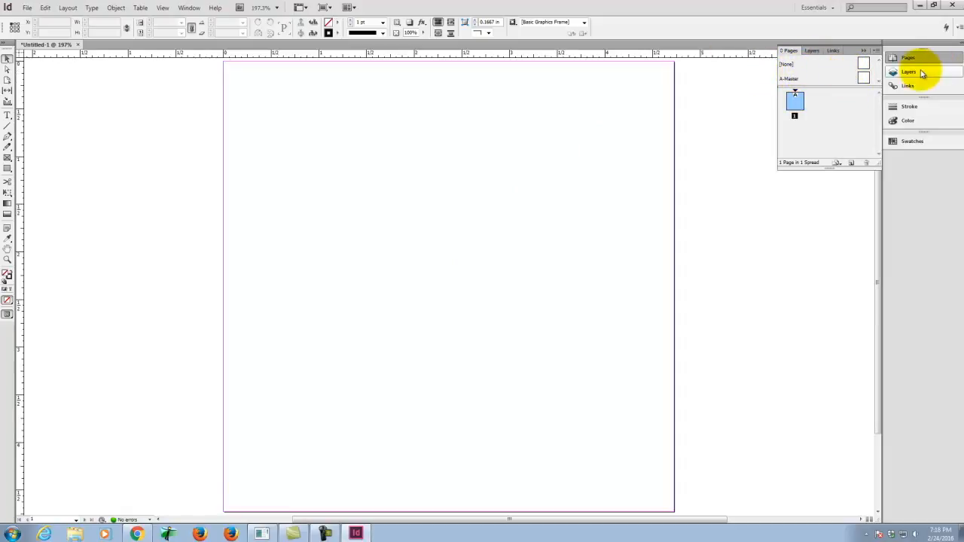
mouse_move(920, 73)
left_mouse_down()
mouse_move(908, 59)
mouse_move(921, 64)
mouse_move(925, 51)
mouse_move(902, 71)
mouse_move(914, 68)
left_mouse_up()
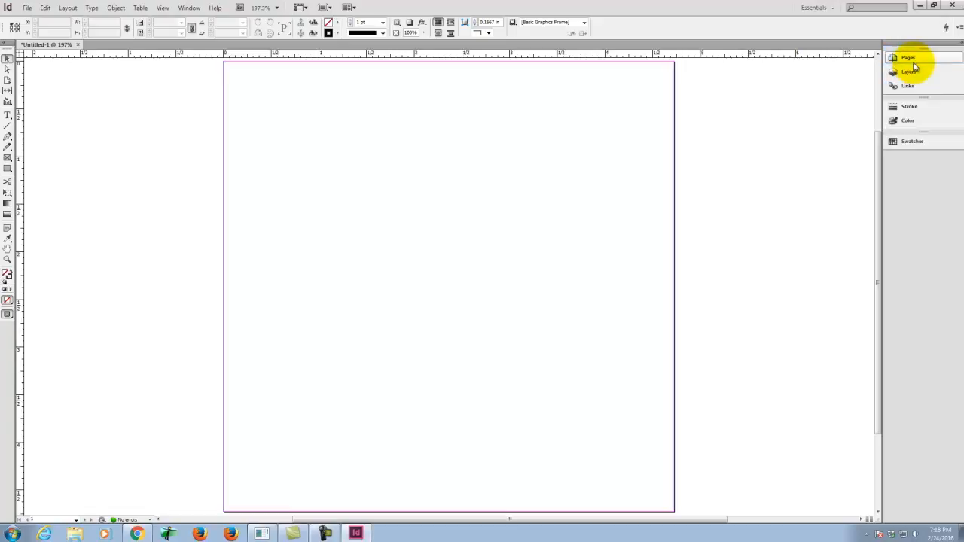
left_click(916, 73)
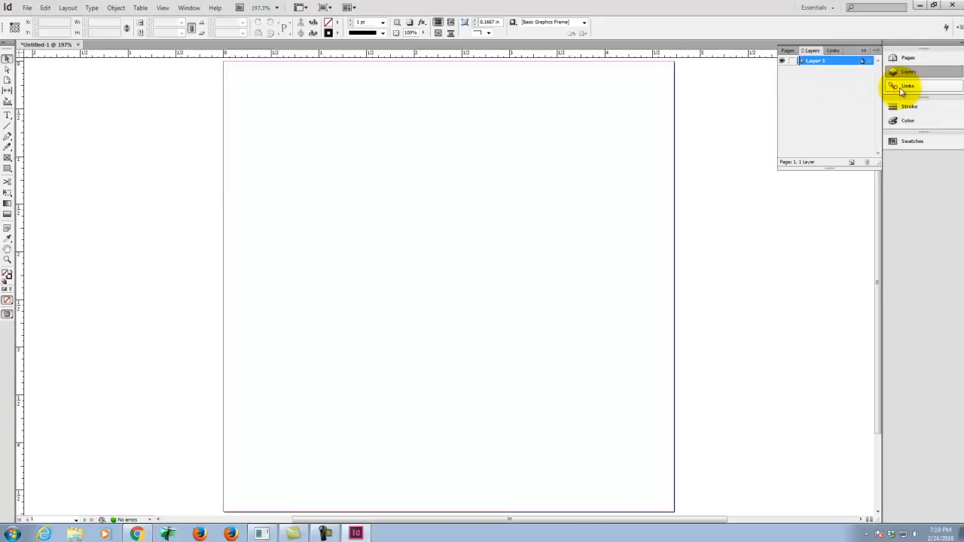
left_click(903, 89)
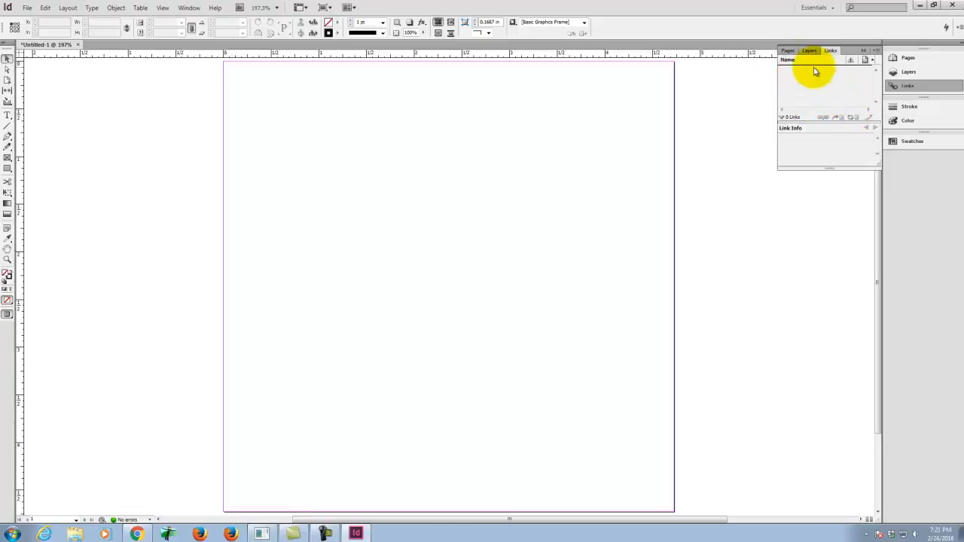
left_click(927, 110)
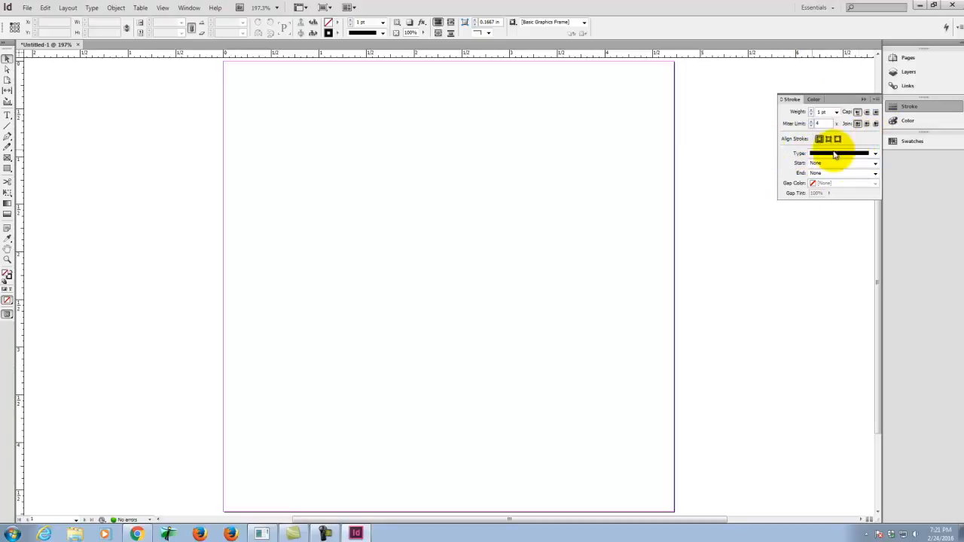
left_click(915, 122)
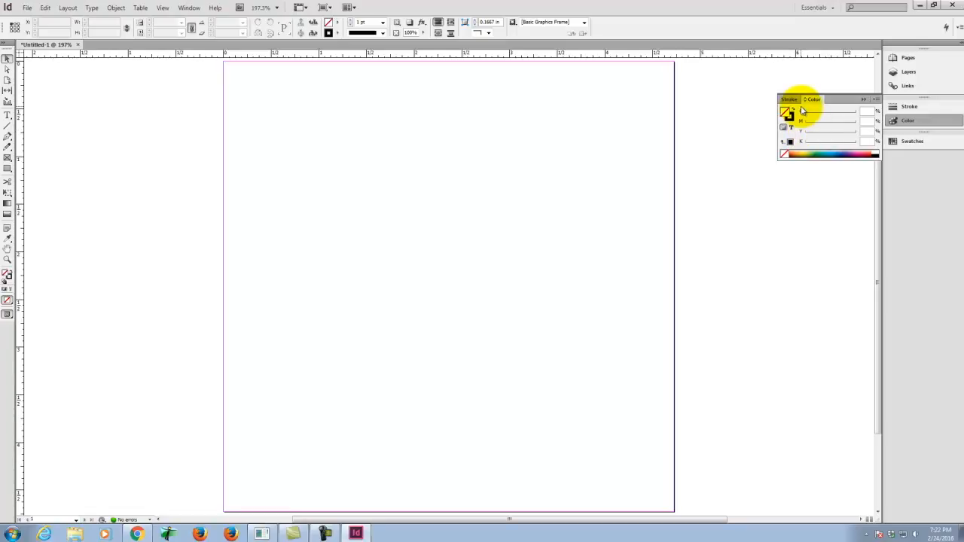
left_click(913, 141)
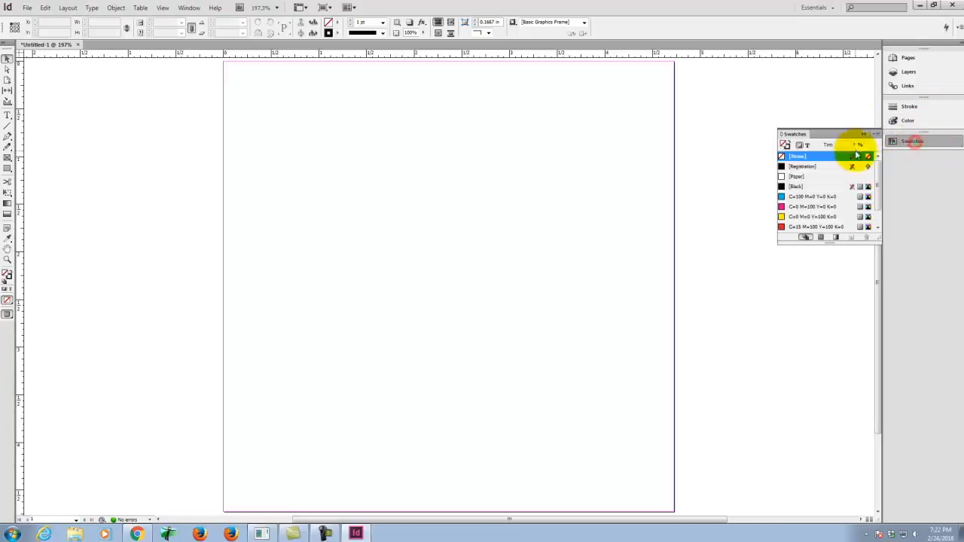
left_click(927, 142)
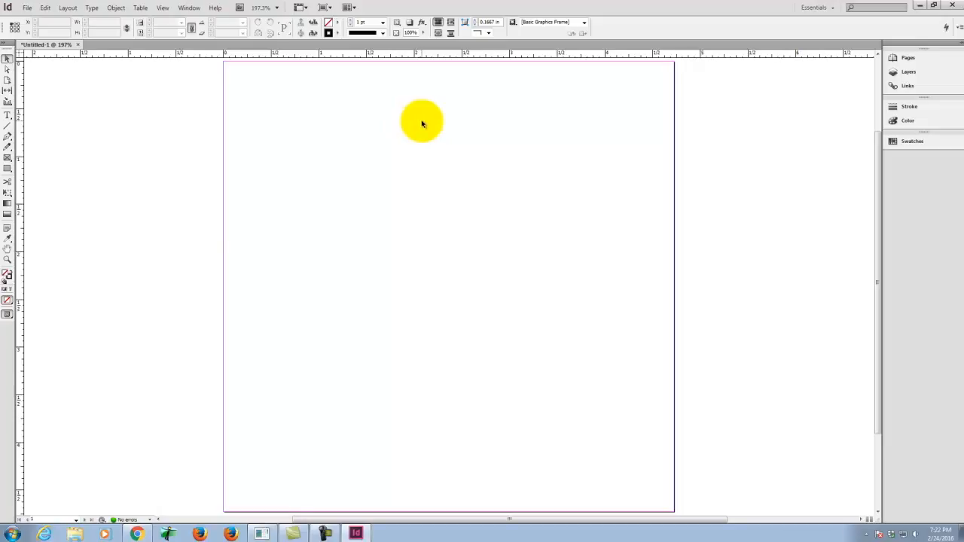
Step: Switch to Chrome and open the Creative Commons search site in a new tab
left_click(27, 8)
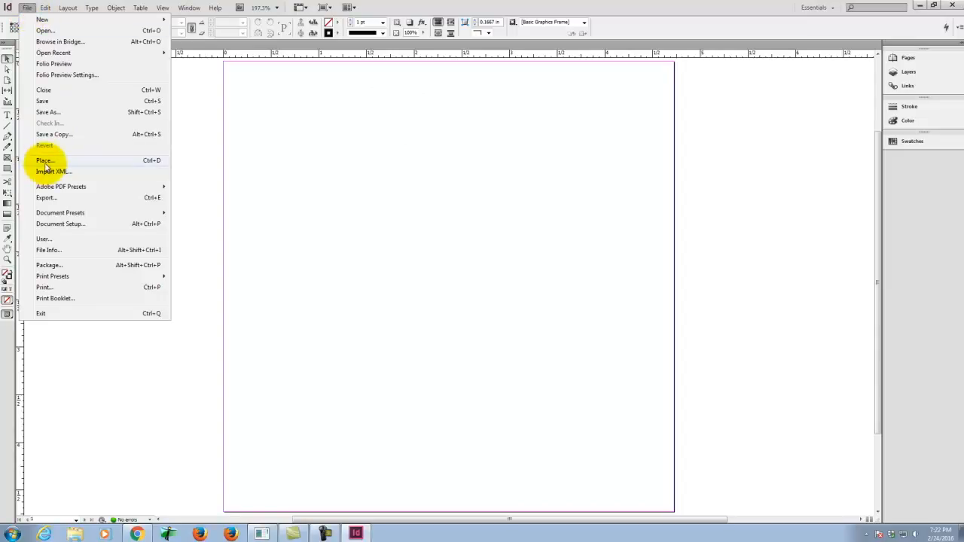
left_click(139, 535)
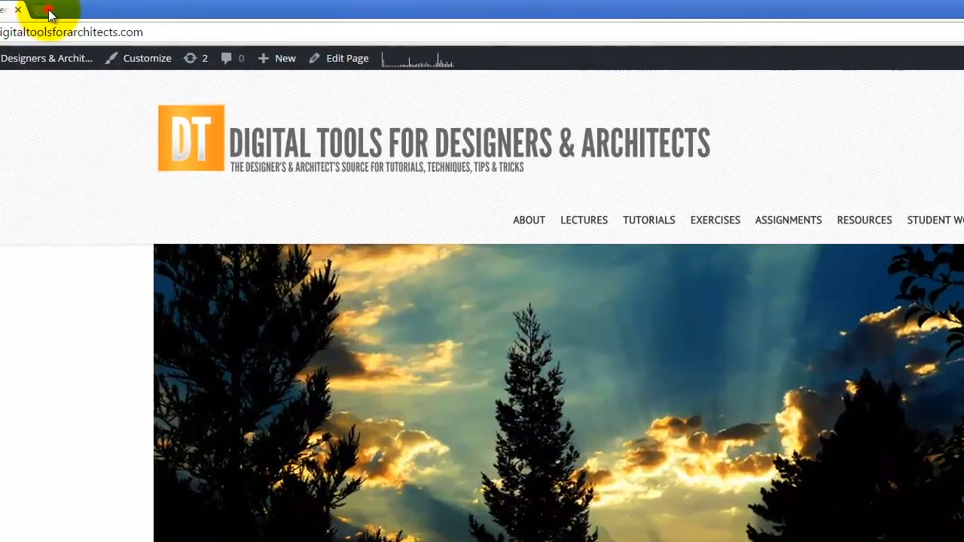
left_click(112, 7)
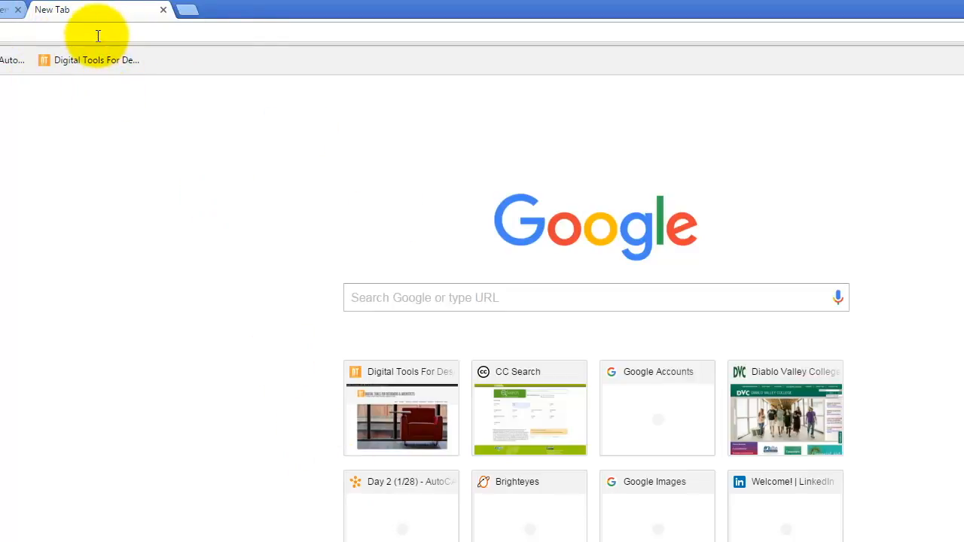
type("sear")
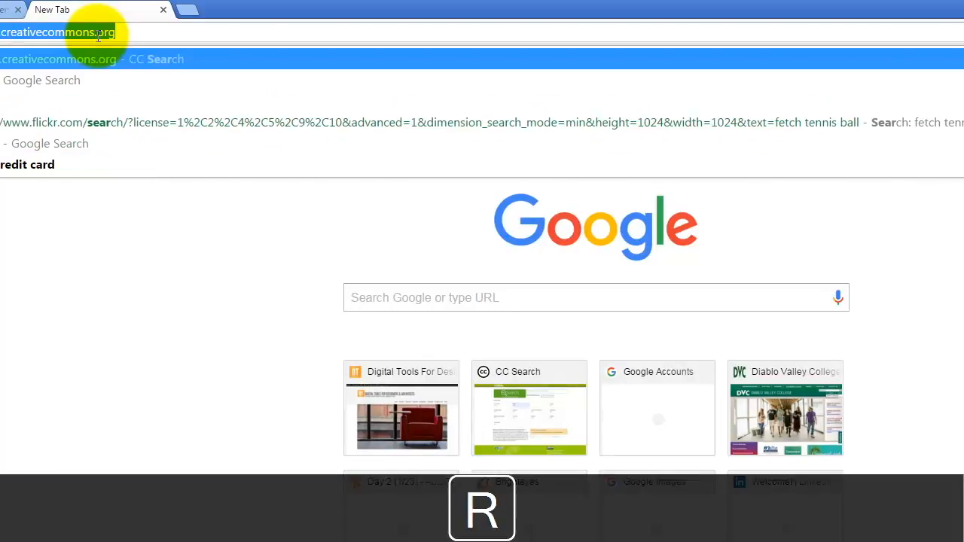
key("Return")
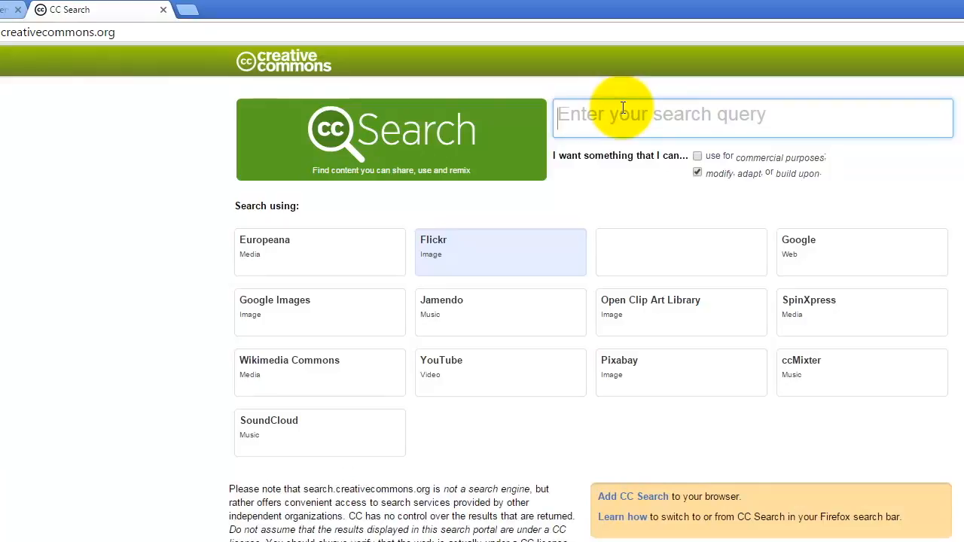
Step: Search Flickr for "farm" images that may be modified, adapted or built upon
type("fa")
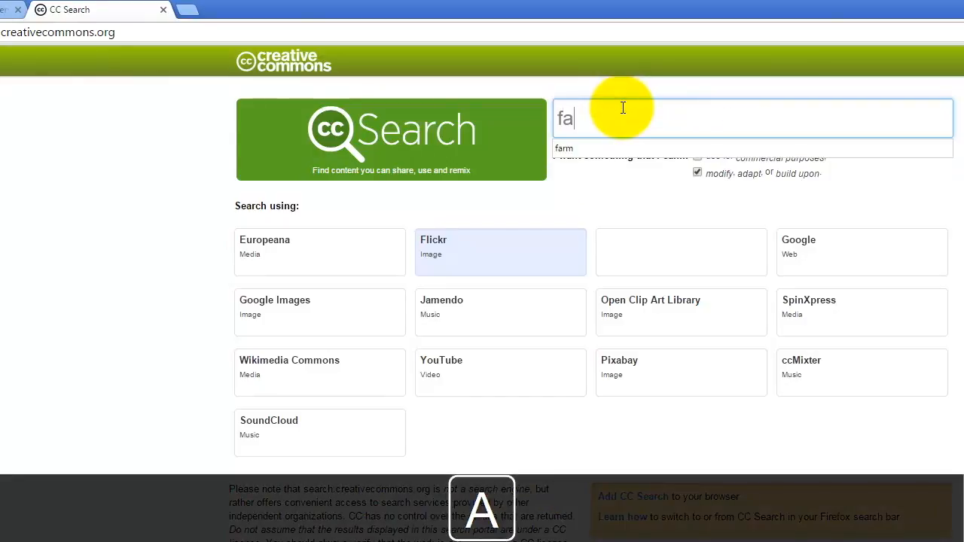
type("rm")
key("Return")
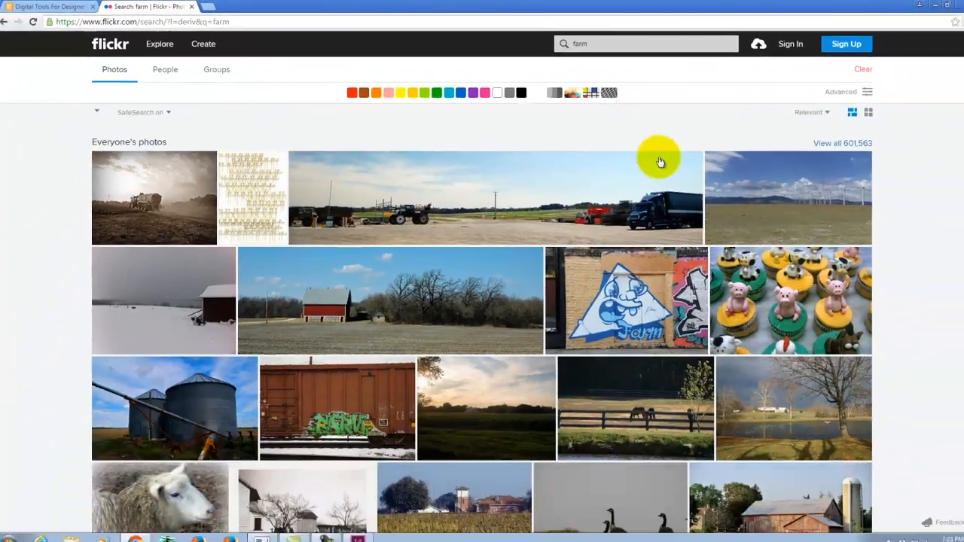
Step: Download the aerial photo of workers in green crop rows from the results at its original 3456 × 2304 size
scroll(655, 163, "down", 5)
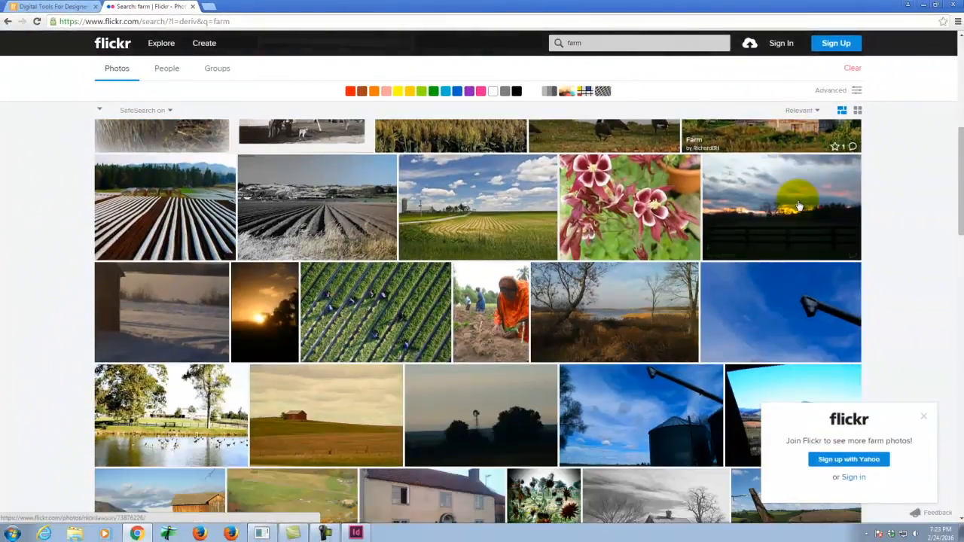
scroll(799, 206, "down", 1)
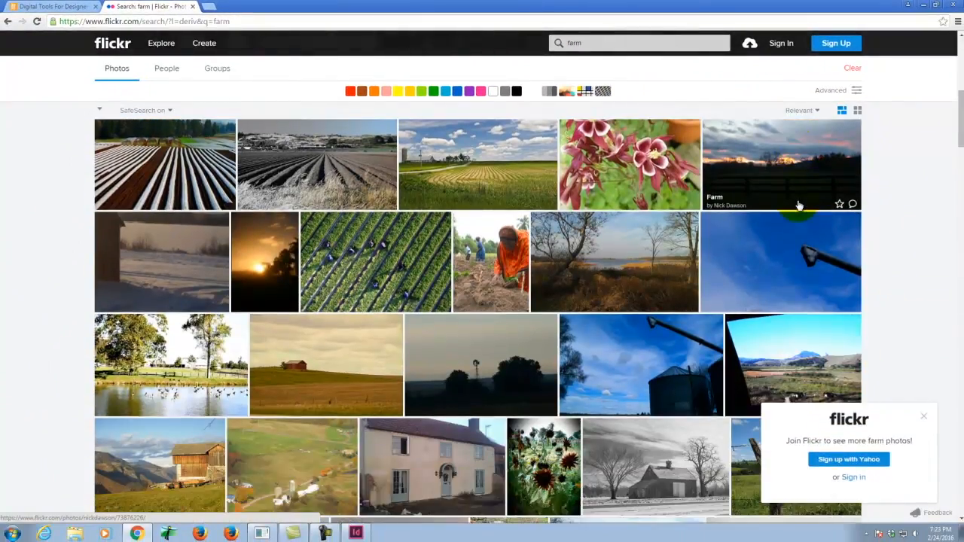
left_click(350, 248)
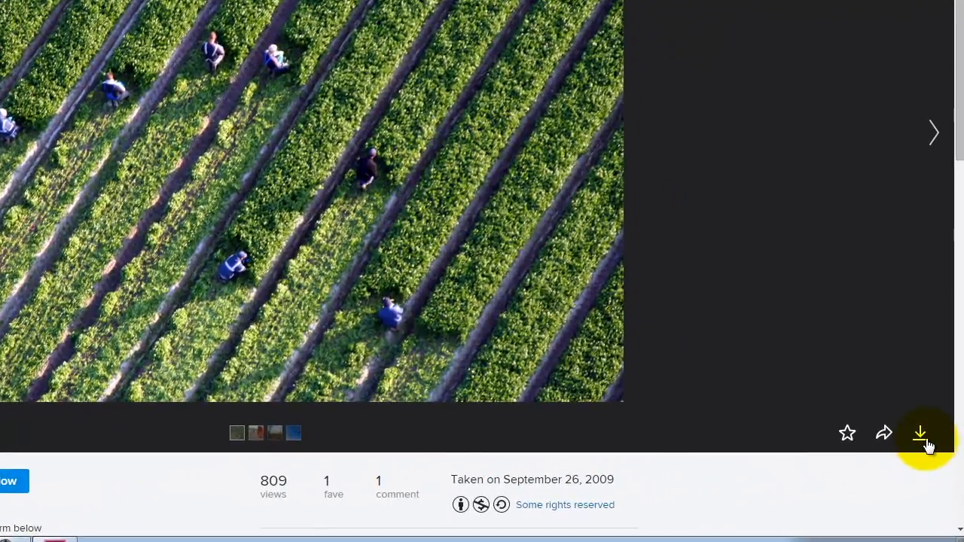
left_click(926, 441)
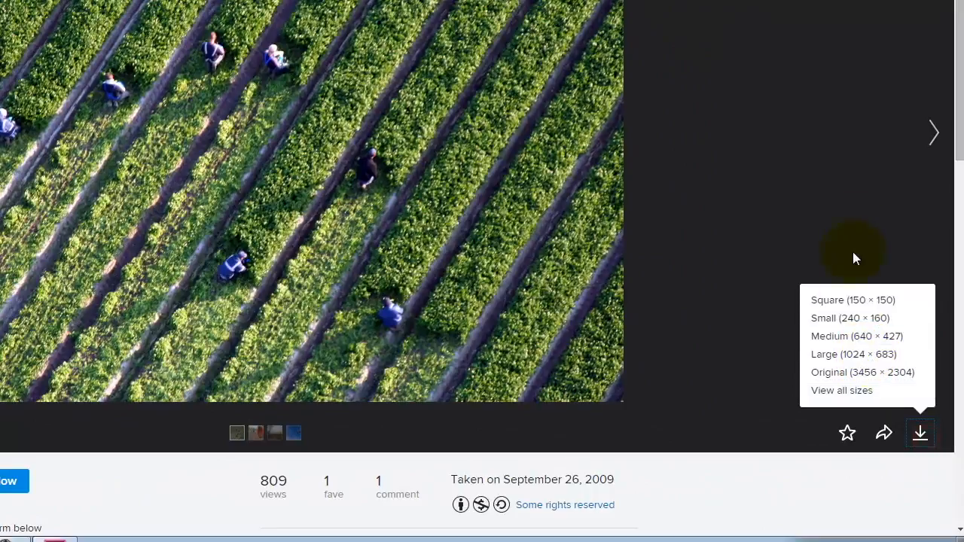
left_click(859, 378)
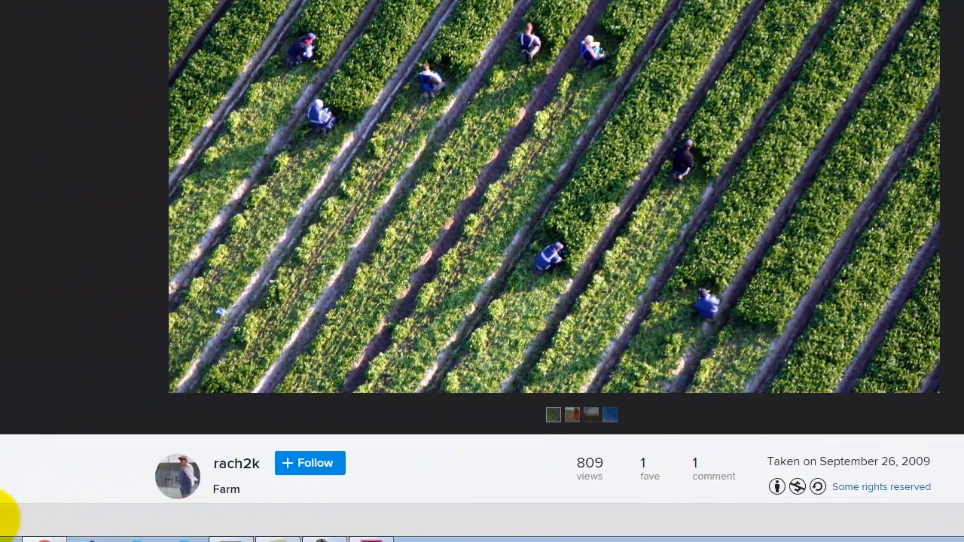
Step: Show the downloaded farm photo in its folder and copy the image file
left_click(3, 519)
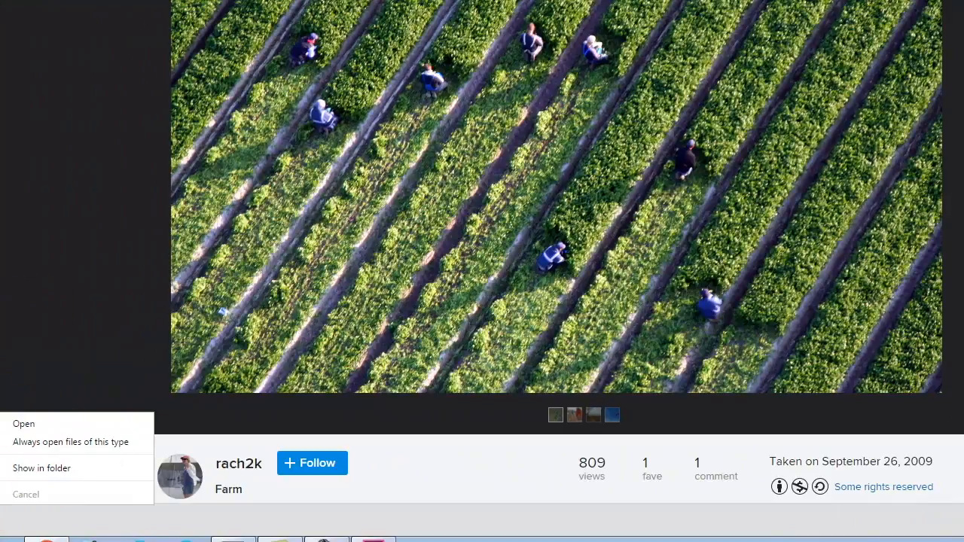
left_click(34, 469)
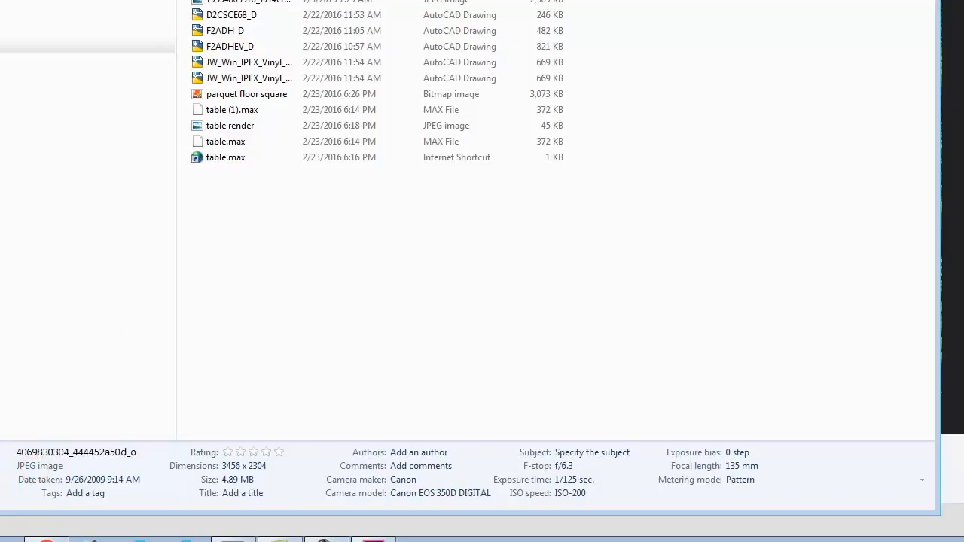
right_click(220, 0)
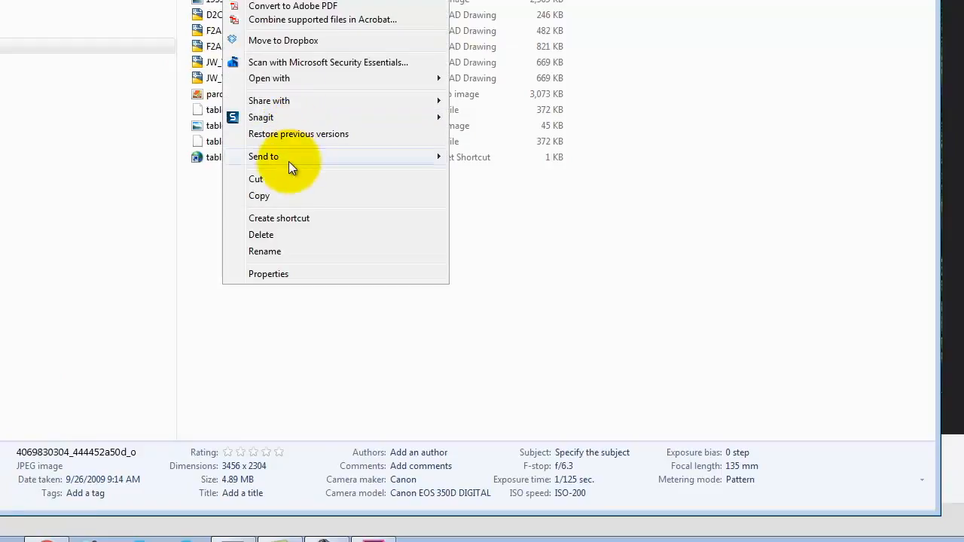
left_click(285, 197)
Step: Paste the copied farm photo into the Ex109 folder inside Dropbox and switch back to the InDesign document
left_click(6, 62)
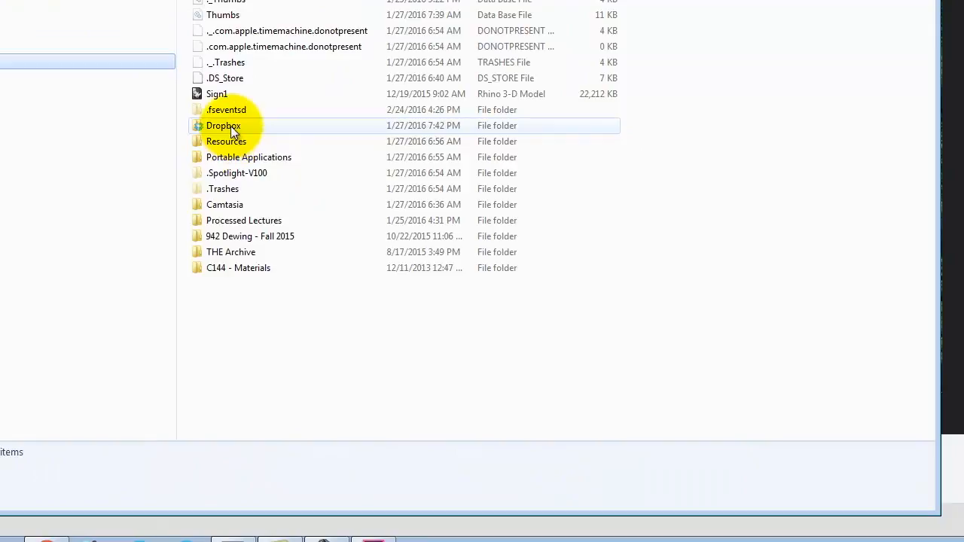
double_click(230, 126)
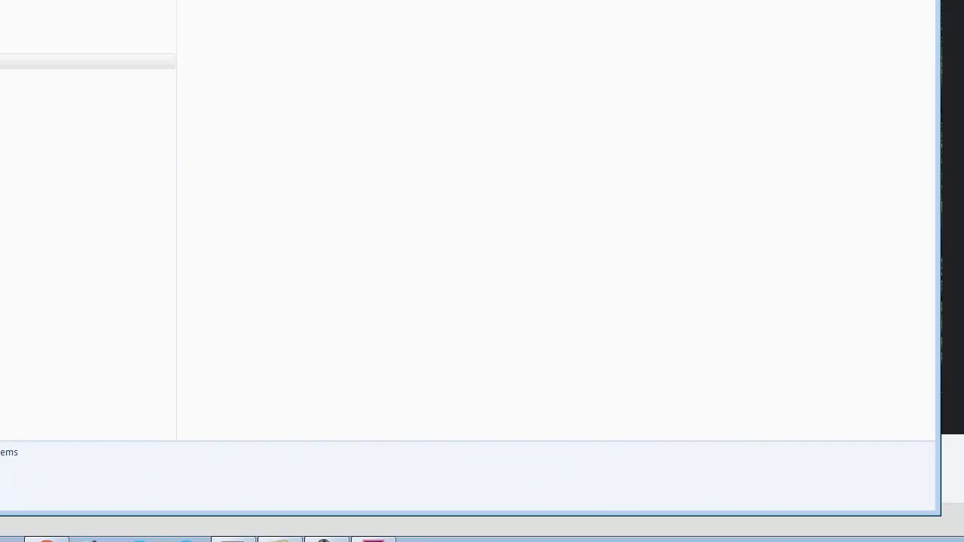
left_click(0, 0)
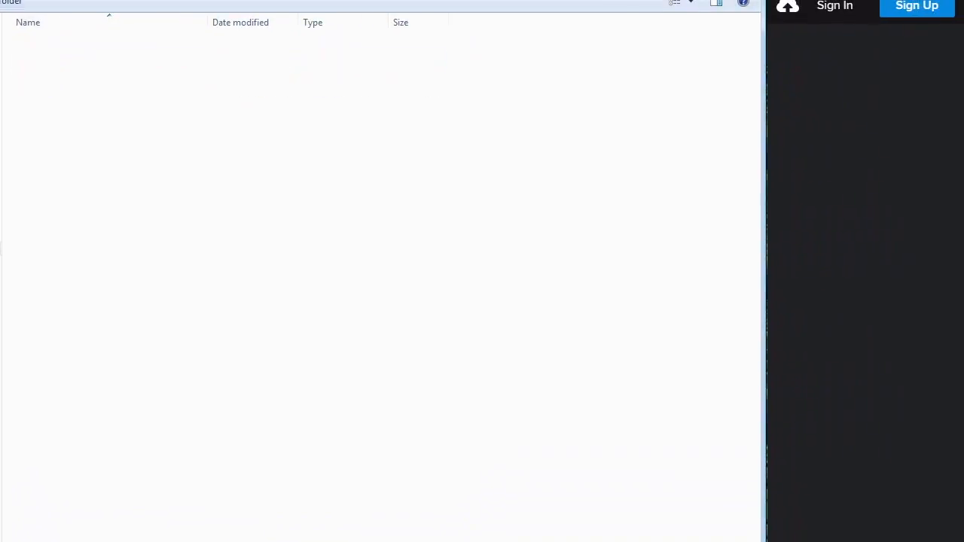
double_click(60, 49)
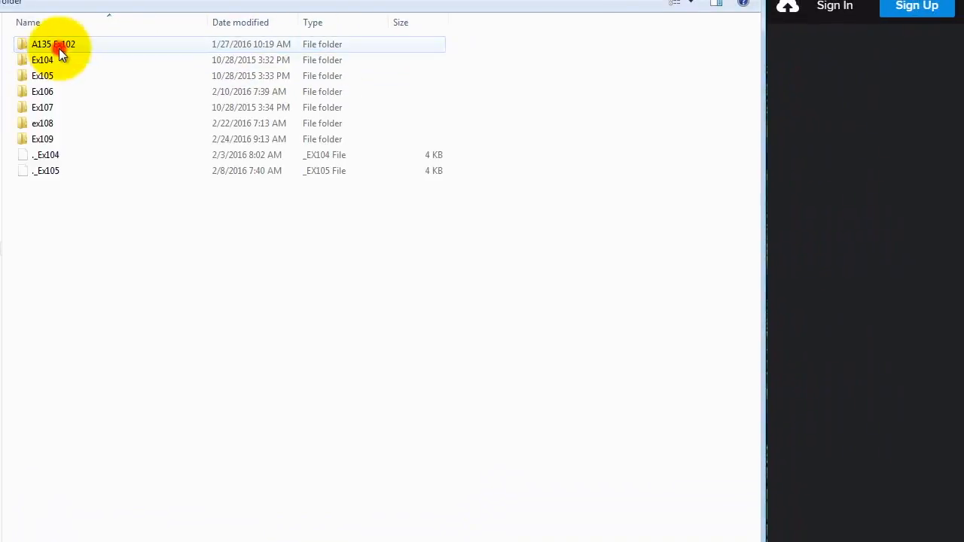
double_click(47, 136)
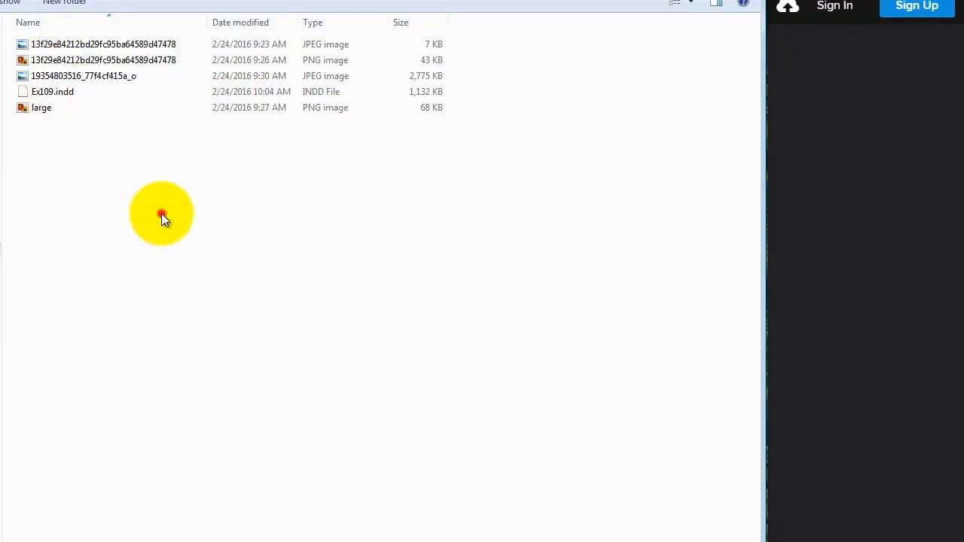
right_click(126, 194)
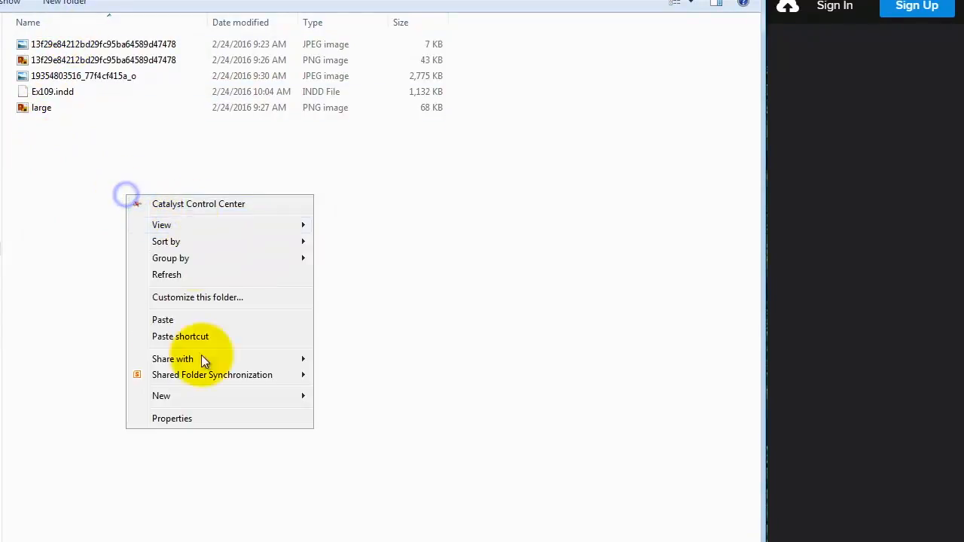
left_click(180, 317)
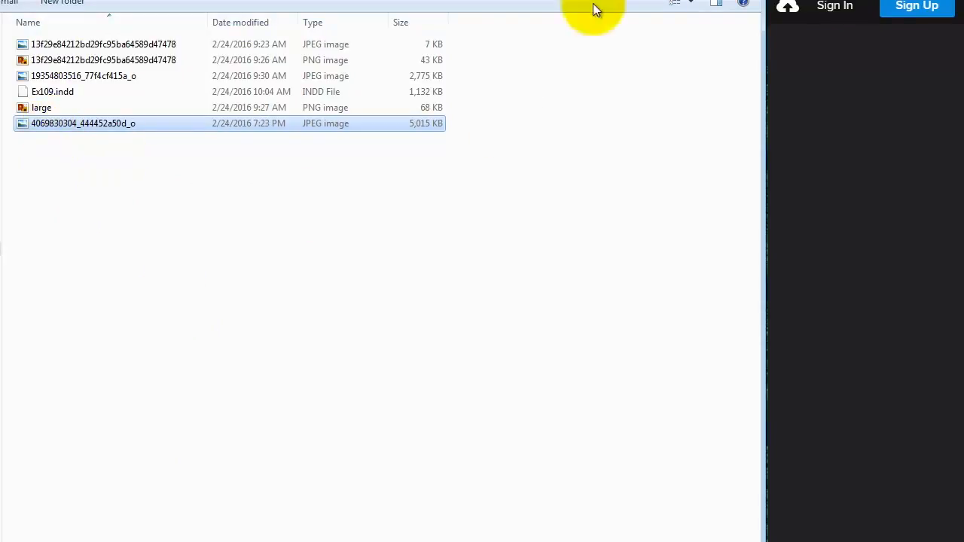
key("alt+Tab")
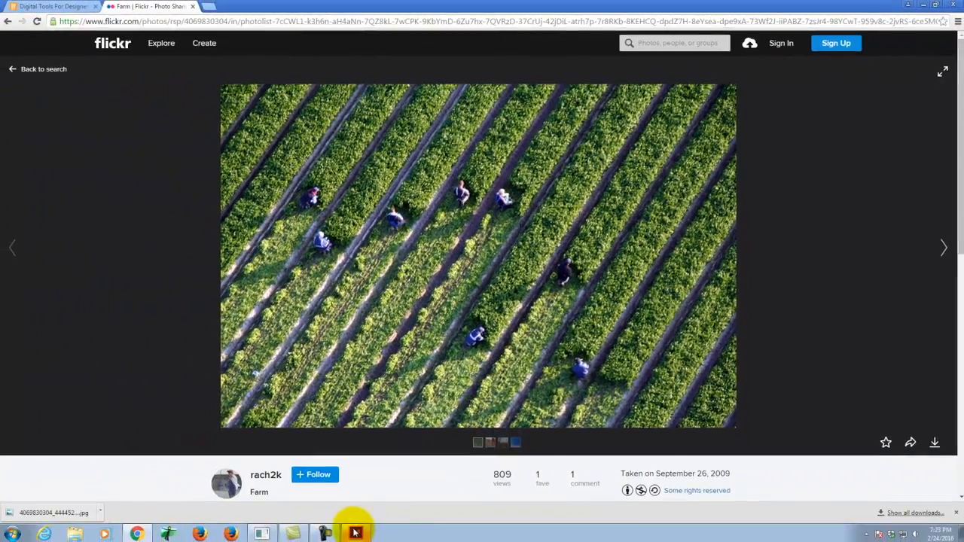
left_click(355, 532)
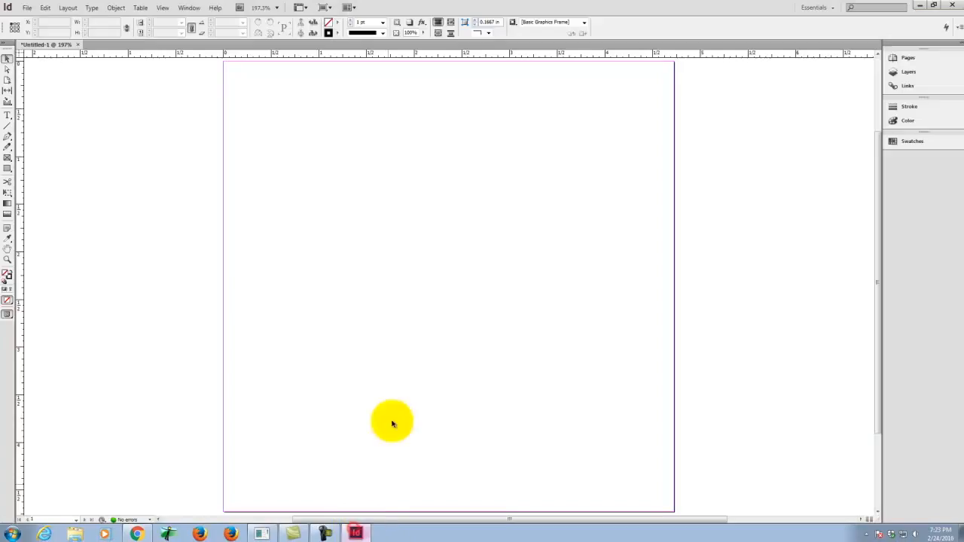
left_click(30, 6)
left_click(49, 159)
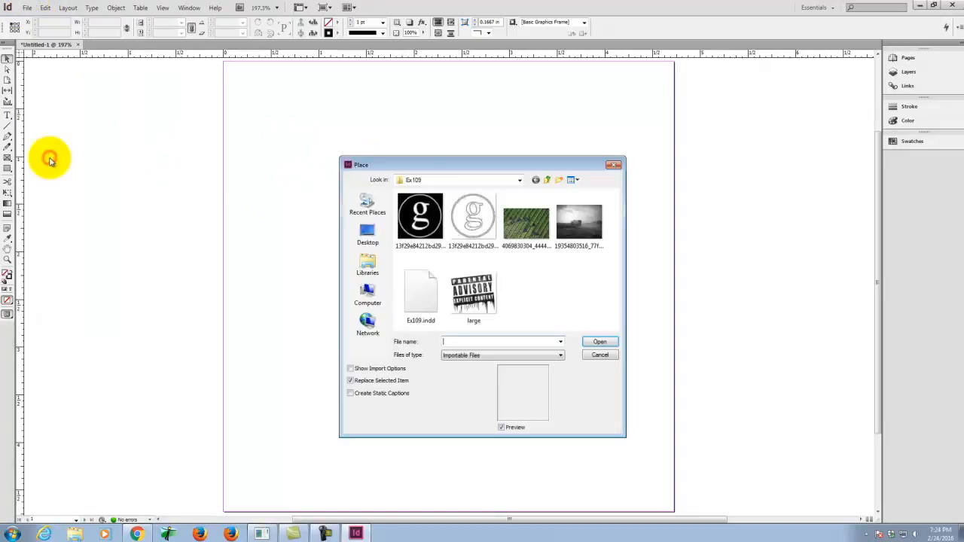
left_click(523, 222)
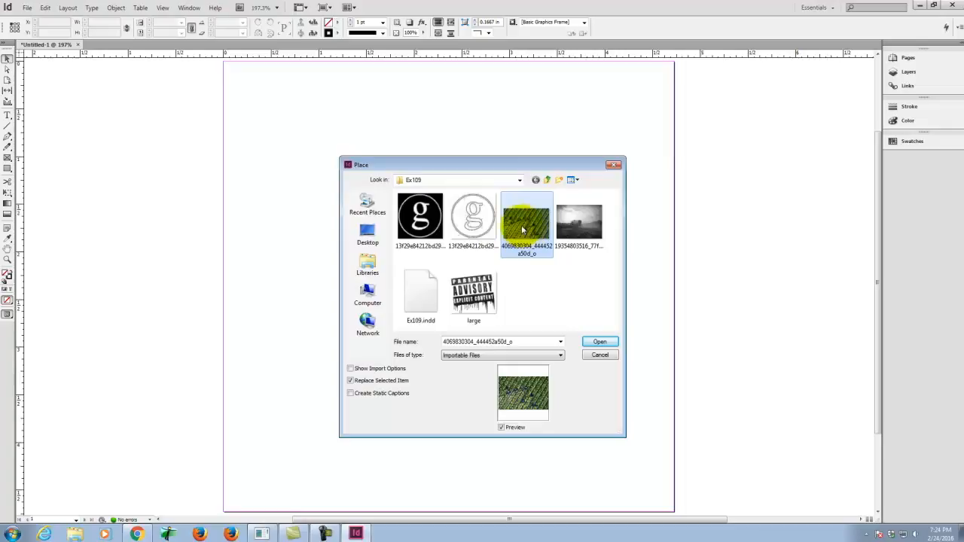
left_click(608, 342)
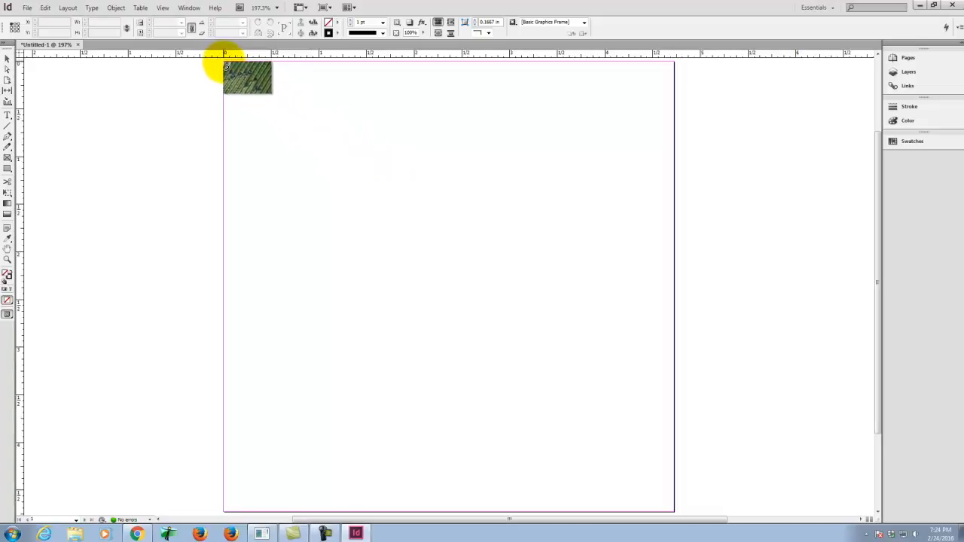
left_click(225, 65)
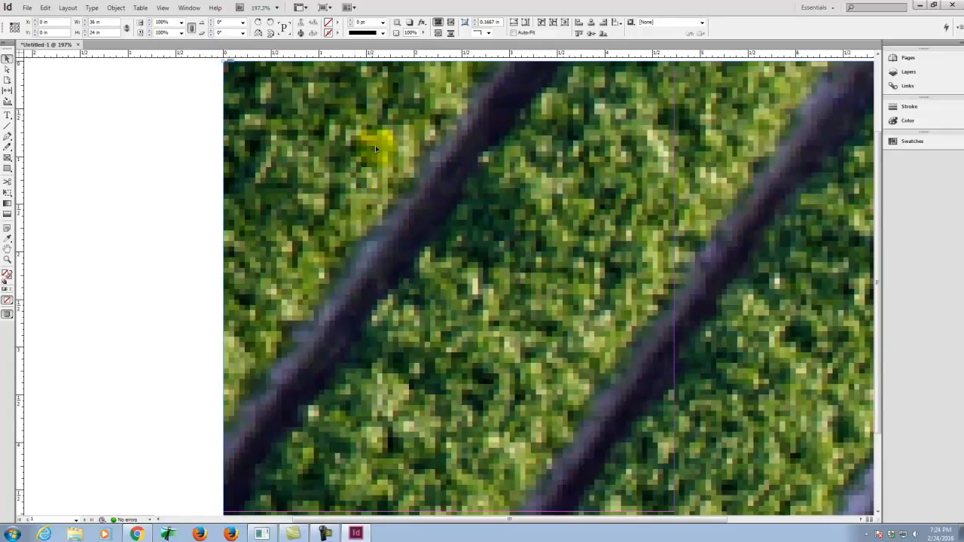
key("ctrl+minus")
key("ctrl+minus")
key("ctrl+minus")
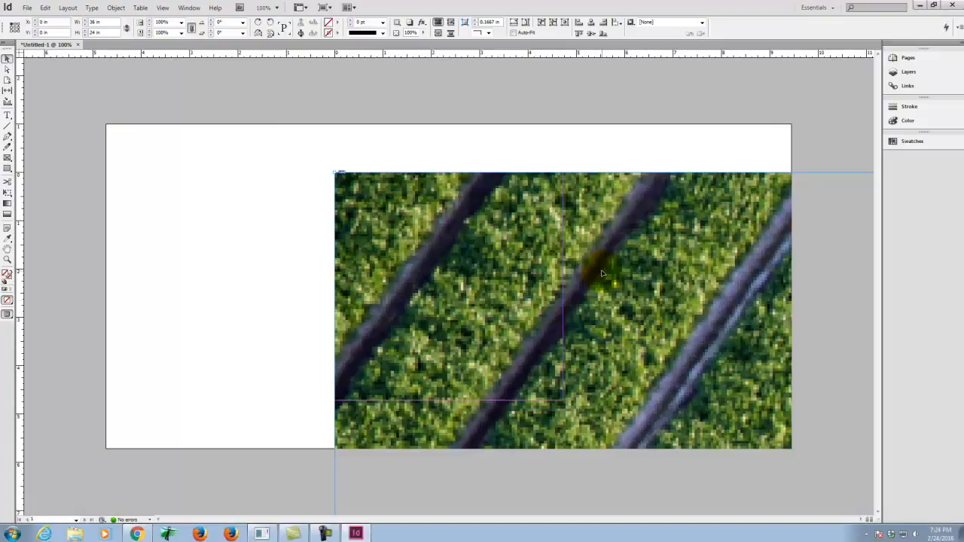
key("ctrl+z")
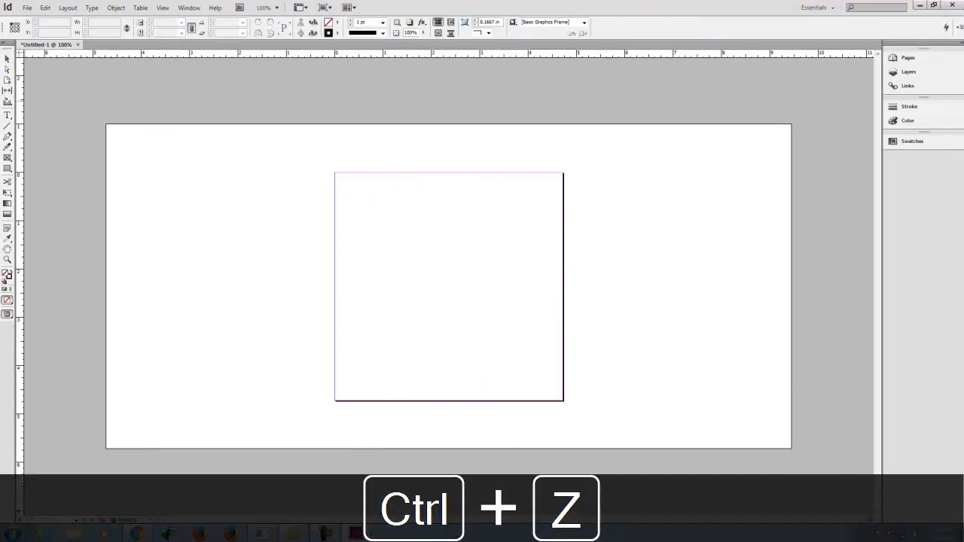
key("Escape")
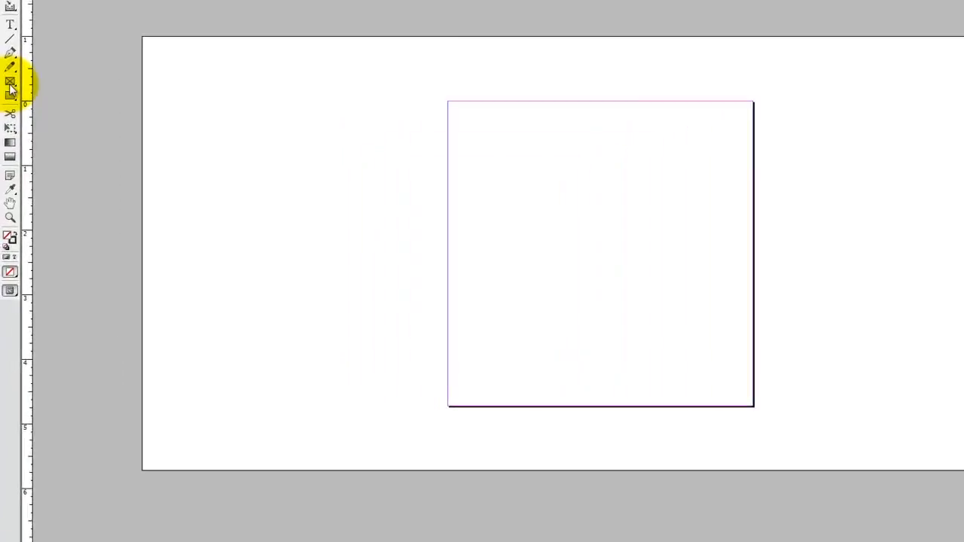
Step: Draw a rectangular image frame and stretch its corners to cover the whole page at 4.7244 × 4.7244 in
left_click(7, 160)
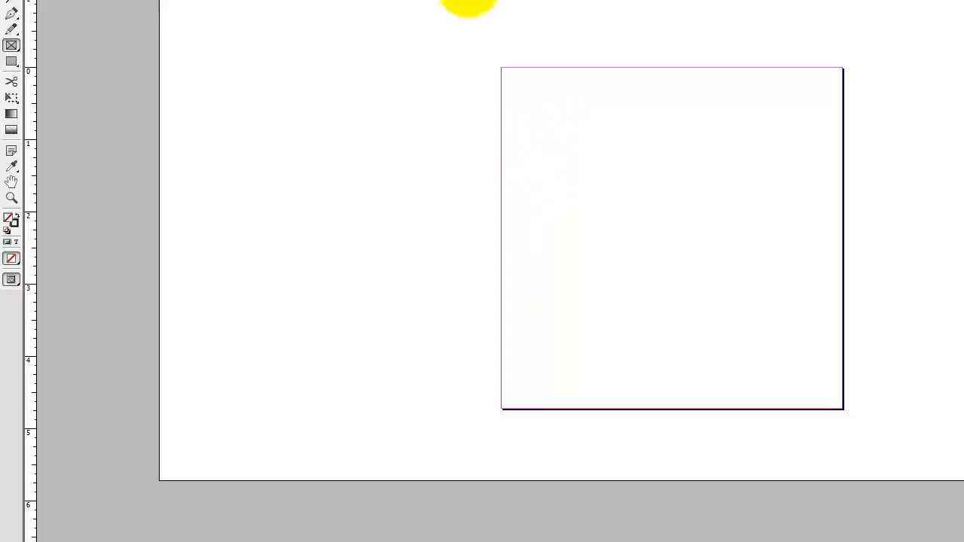
left_click_drag(547, 107, 803, 349)
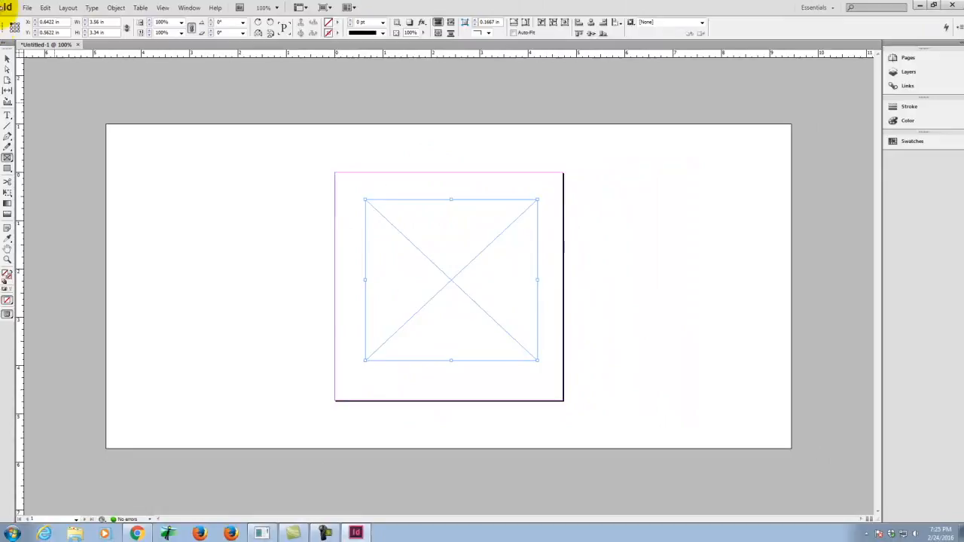
left_click(7, 60)
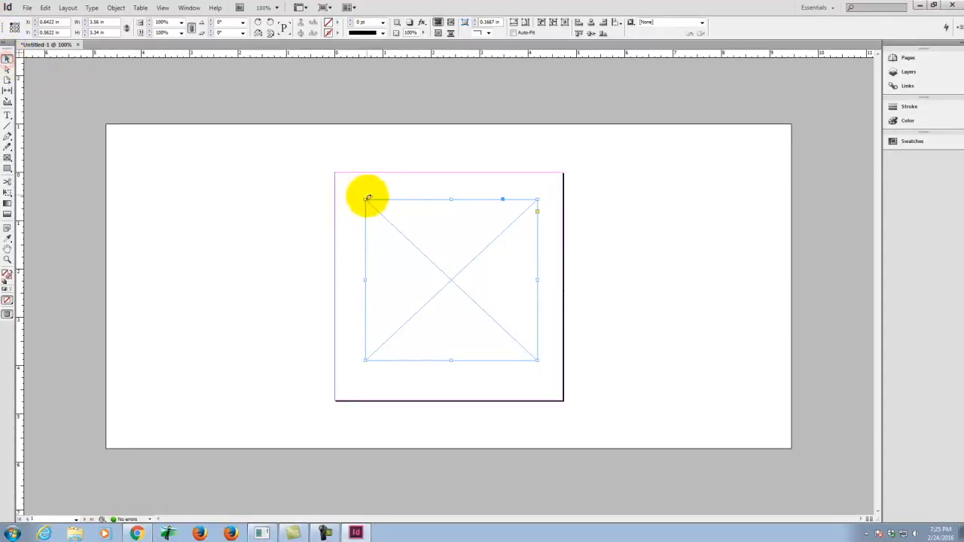
left_click_drag(365, 198, 335, 172)
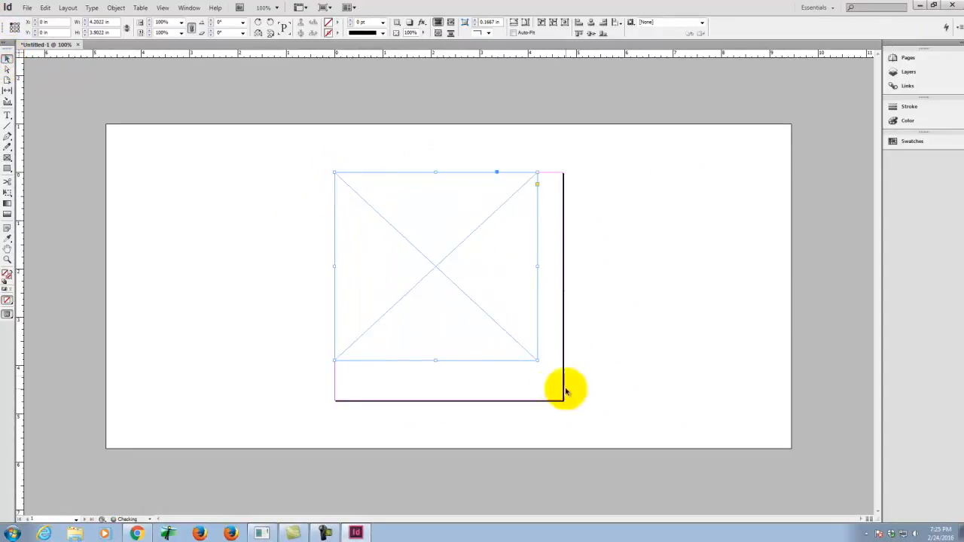
left_click_drag(537, 360, 562, 400)
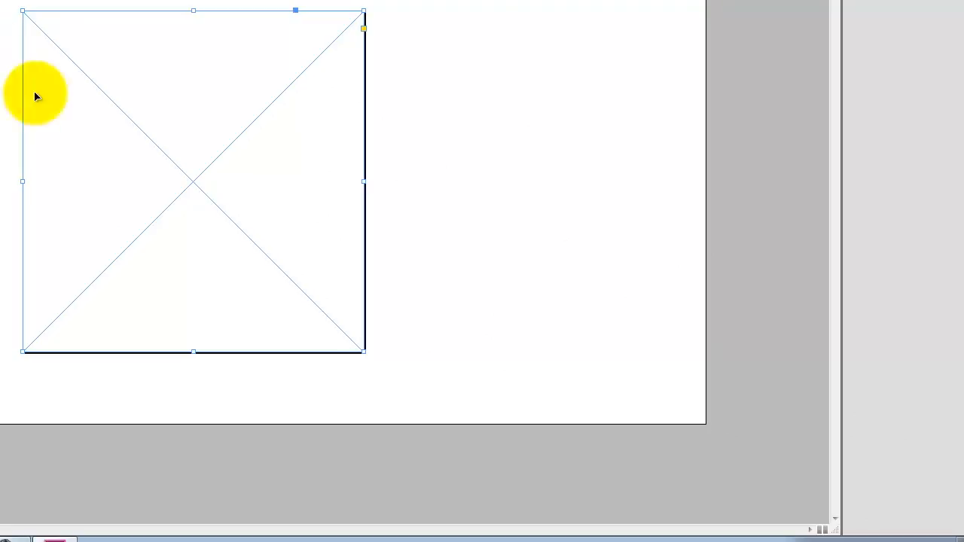
left_click(620, 71)
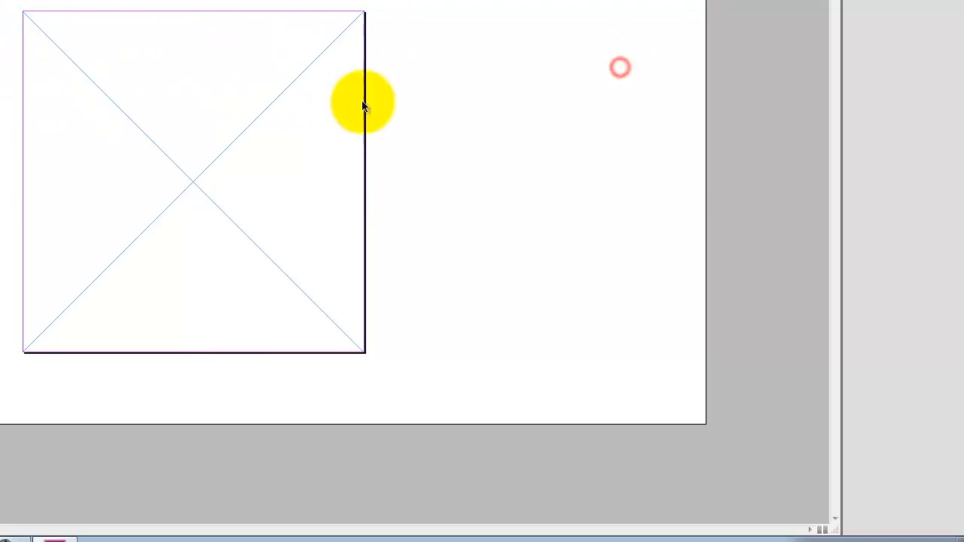
left_click(278, 103)
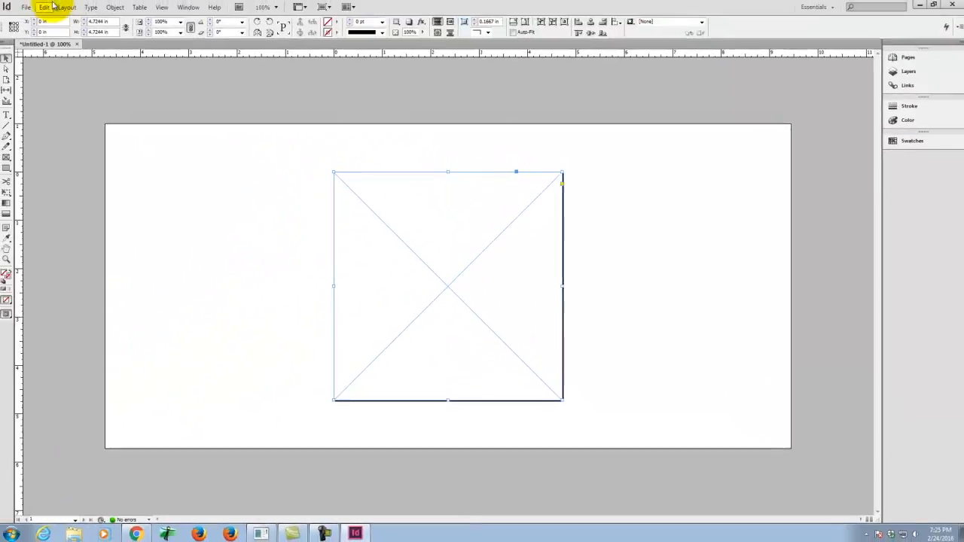
left_click(28, 8)
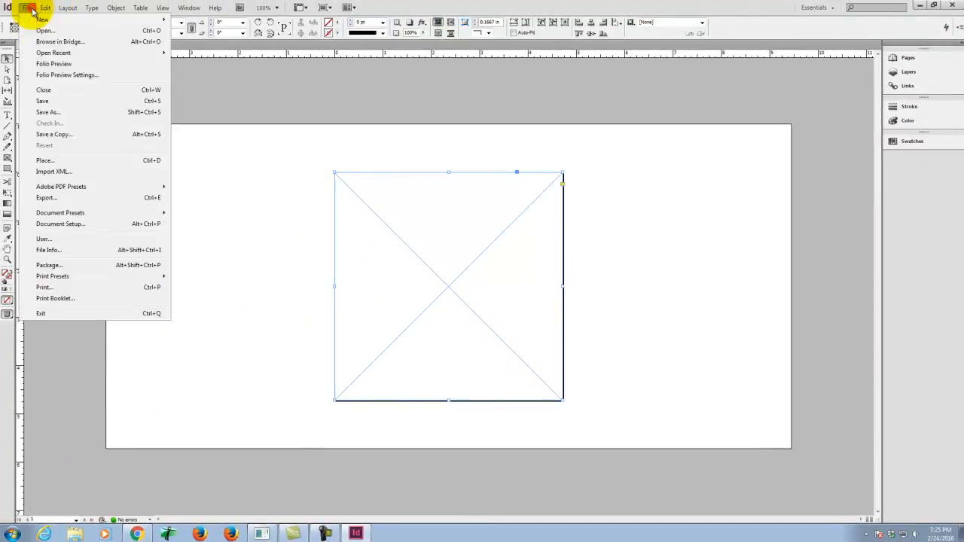
left_click(44, 163)
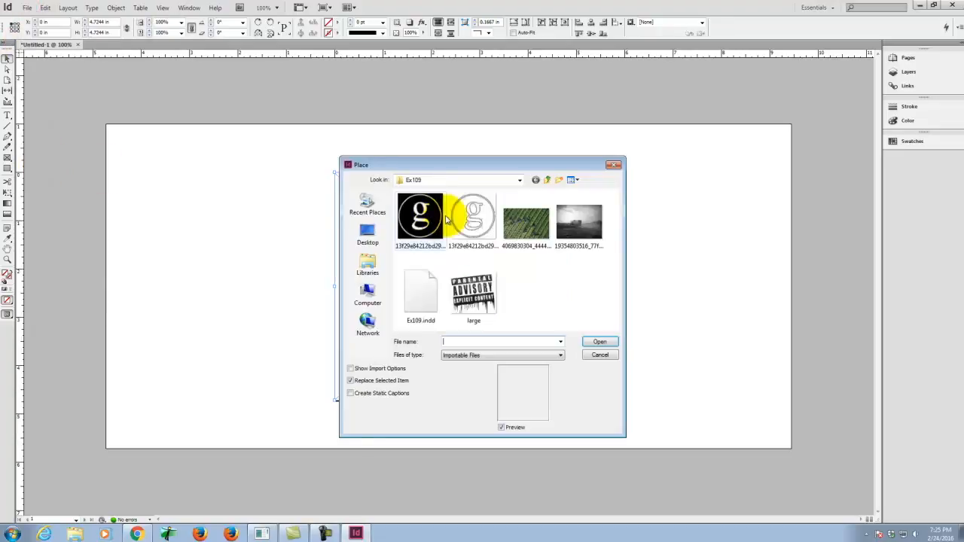
left_click(519, 225)
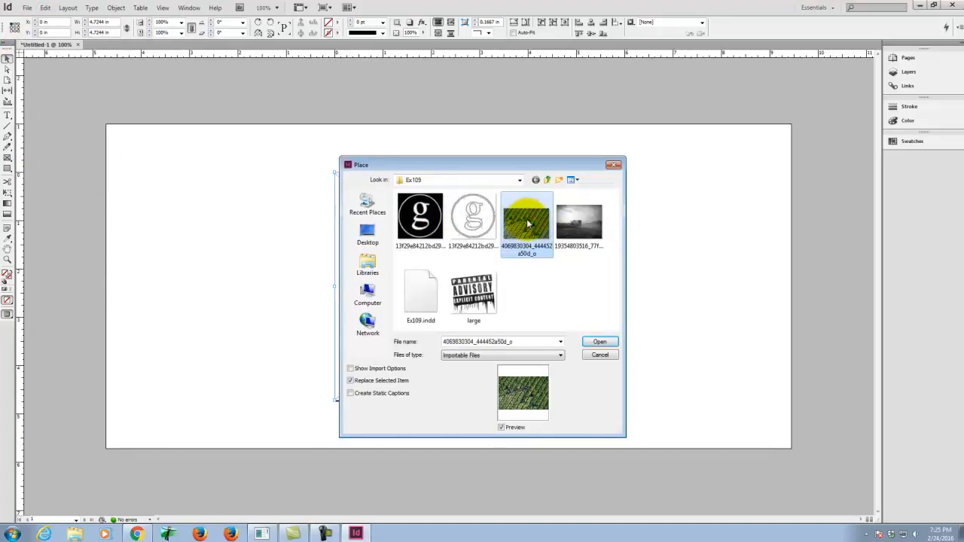
left_click(605, 342)
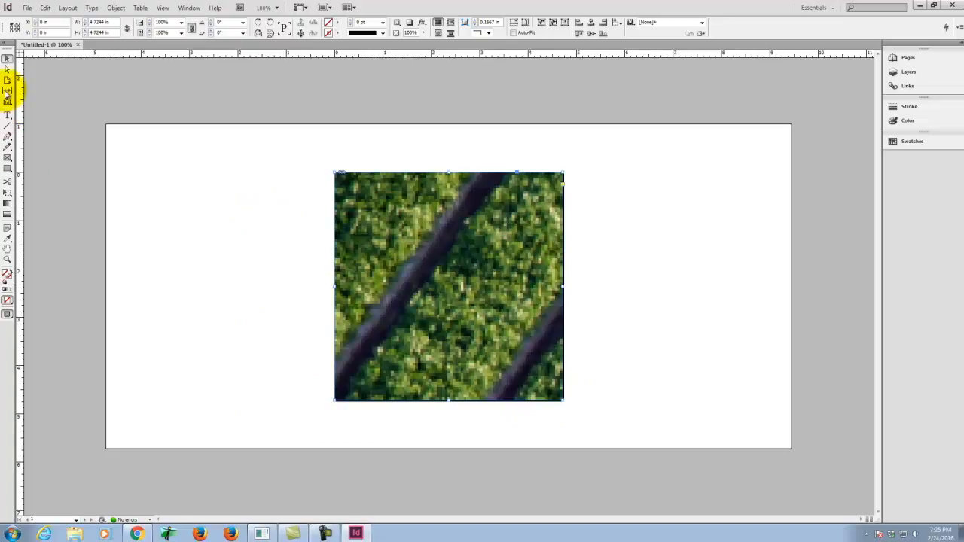
left_click(7, 157)
mouse_move(608, 185)
left_mouse_down()
mouse_move(652, 338)
mouse_move(662, 343)
left_mouse_up()
left_click(26, 6)
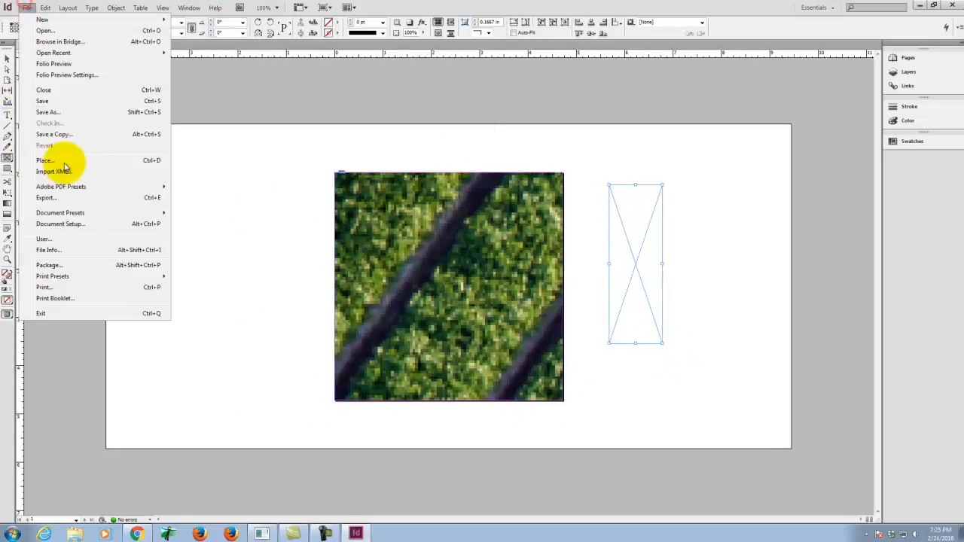
left_click(63, 159)
left_click(586, 226)
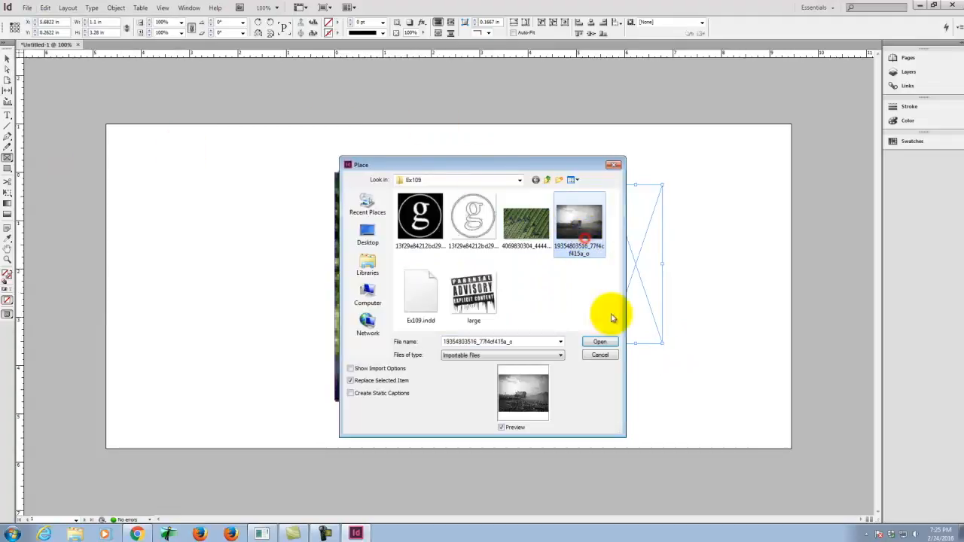
left_click(607, 341)
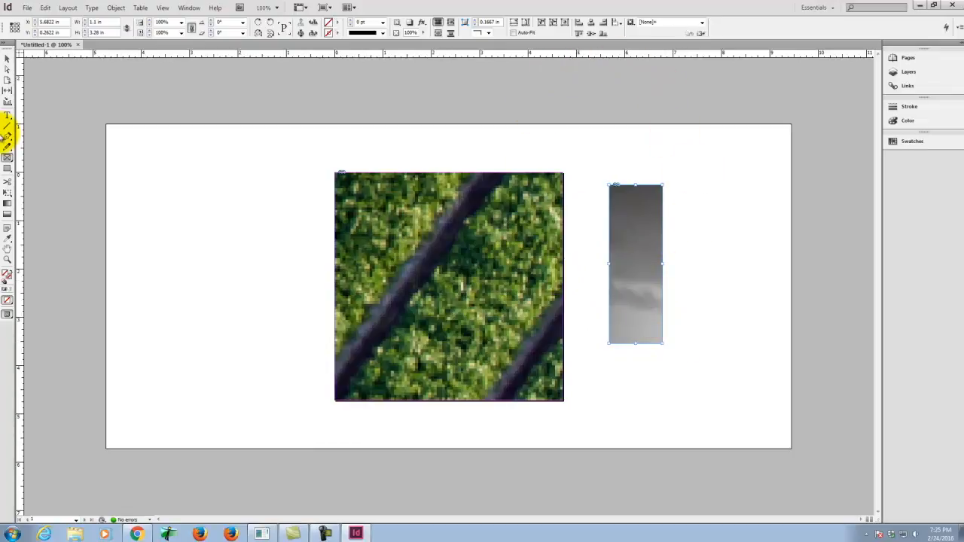
left_click(7, 60)
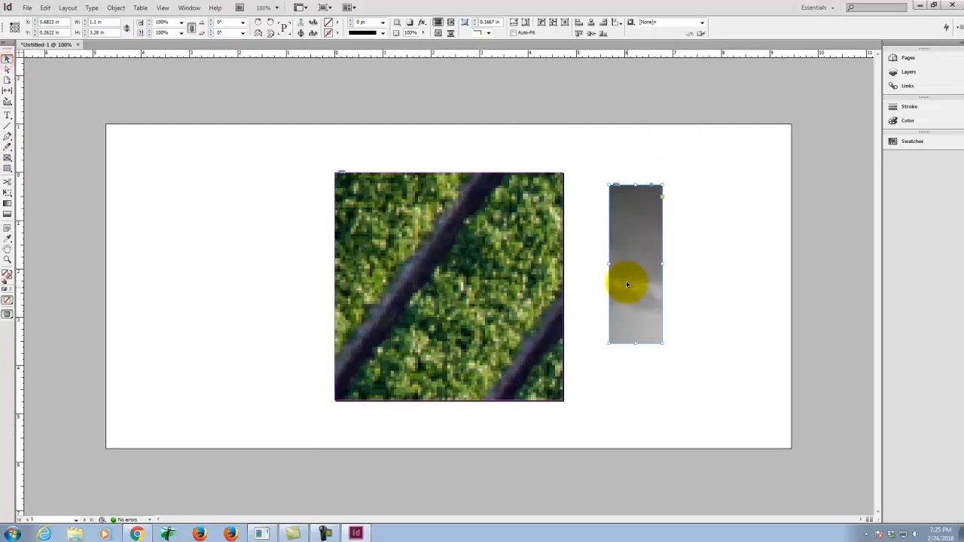
key("Delete")
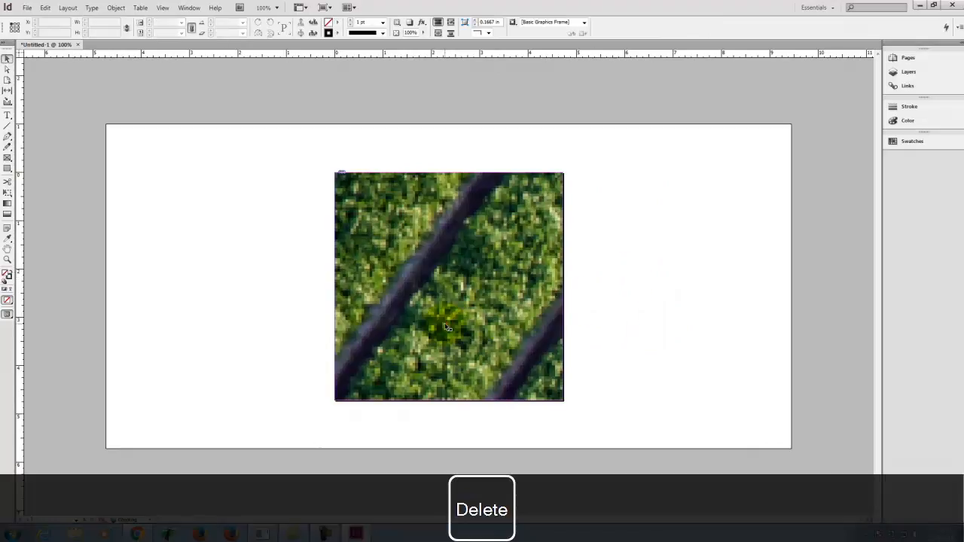
Step: Try centring the farm photo within its page-sized frame using the Center Content fitting option
left_click(445, 325)
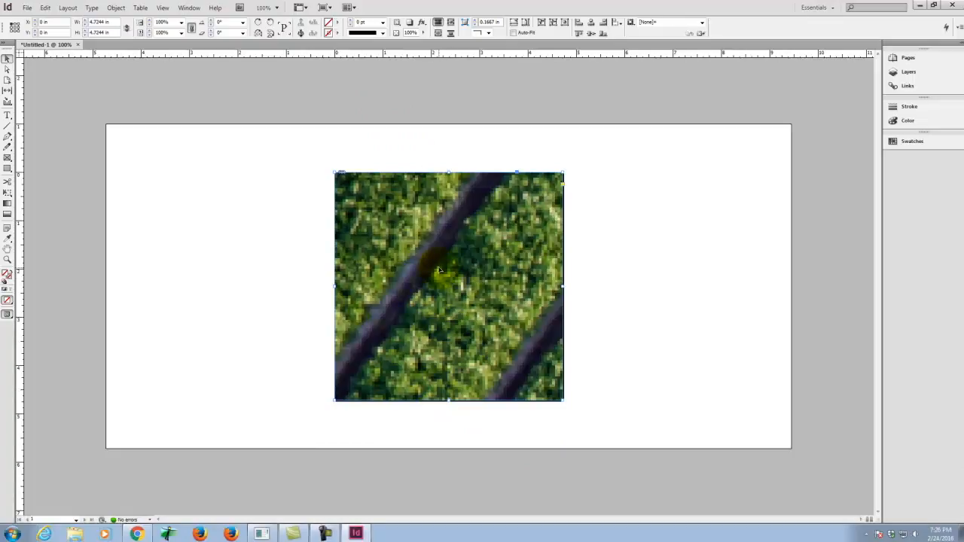
right_click(430, 248)
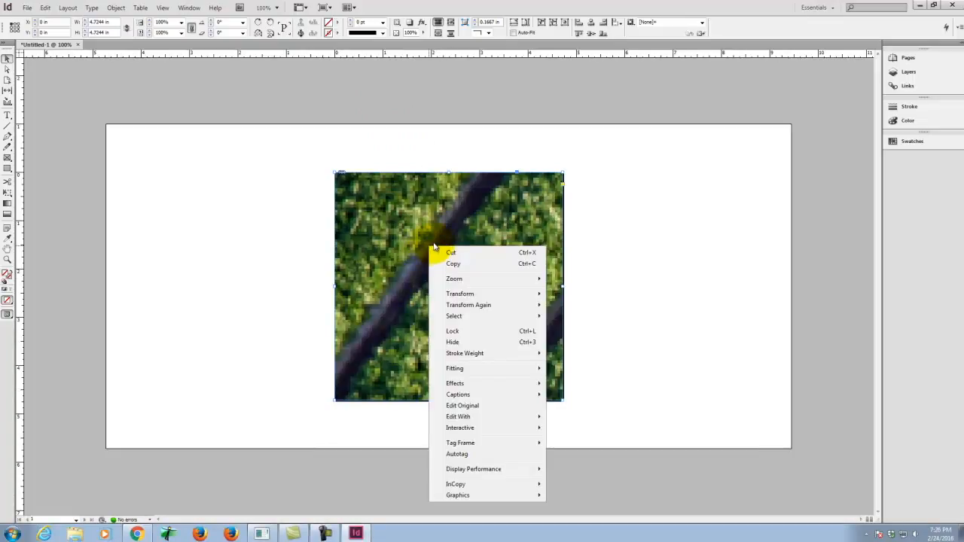
mouse_move(476, 370)
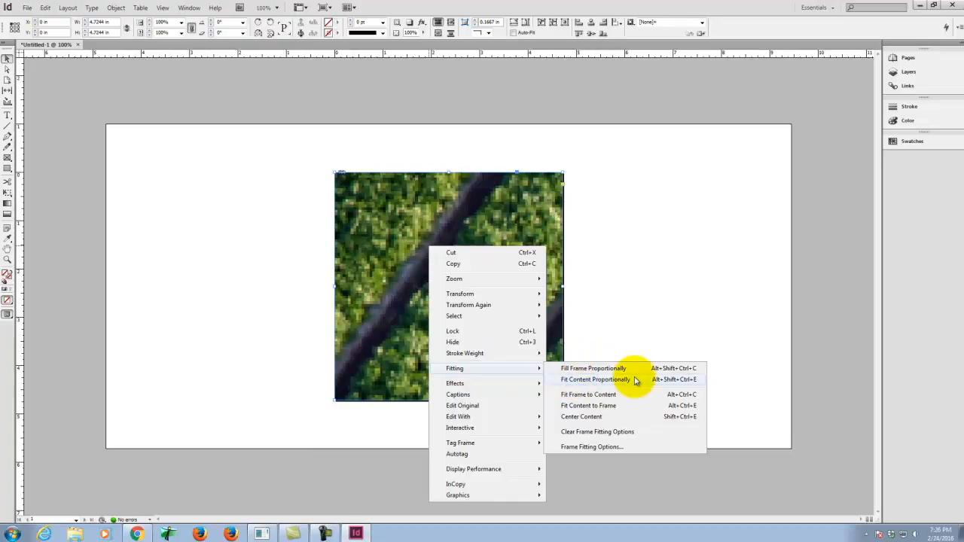
left_click(582, 418)
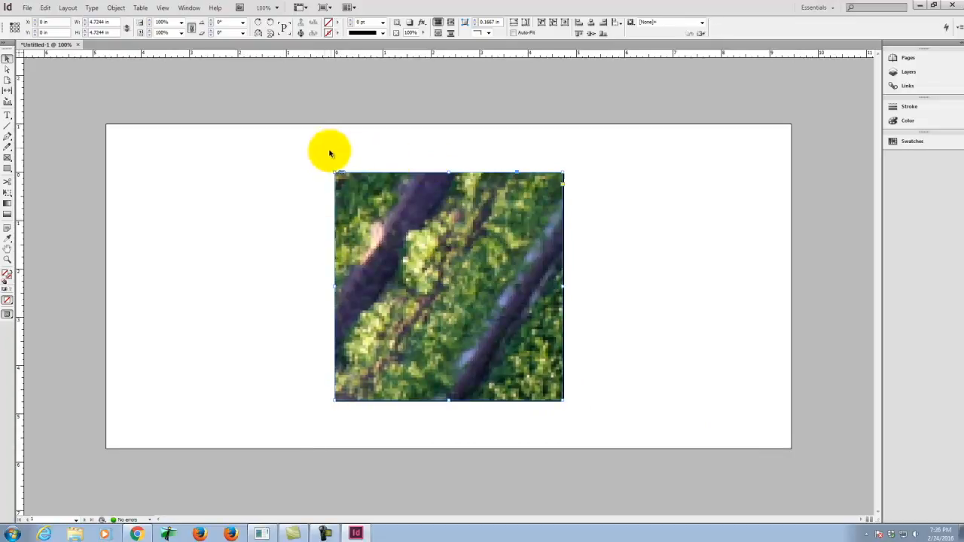
Step: Apply Fill Frame Proportionally so the farm photo covers the whole page-sized frame
right_click(436, 257)
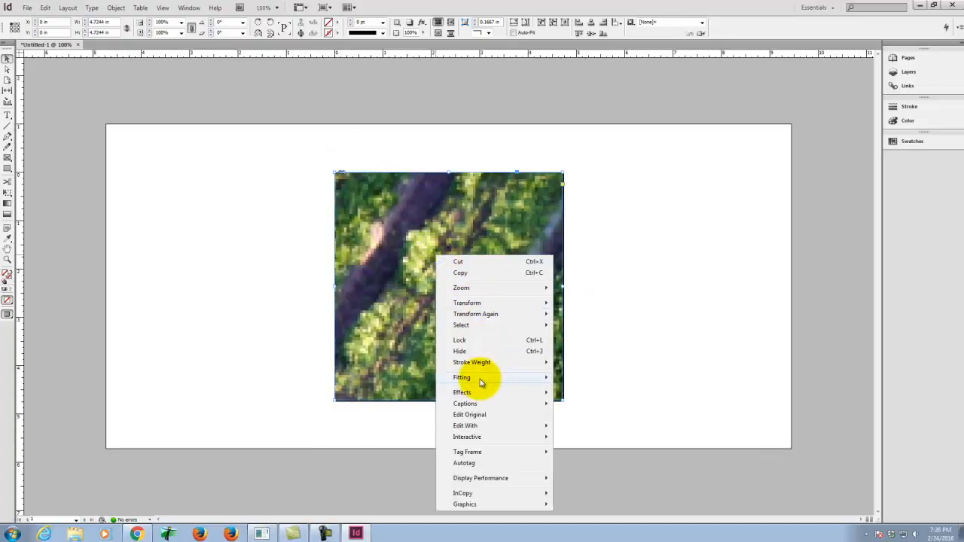
mouse_move(481, 381)
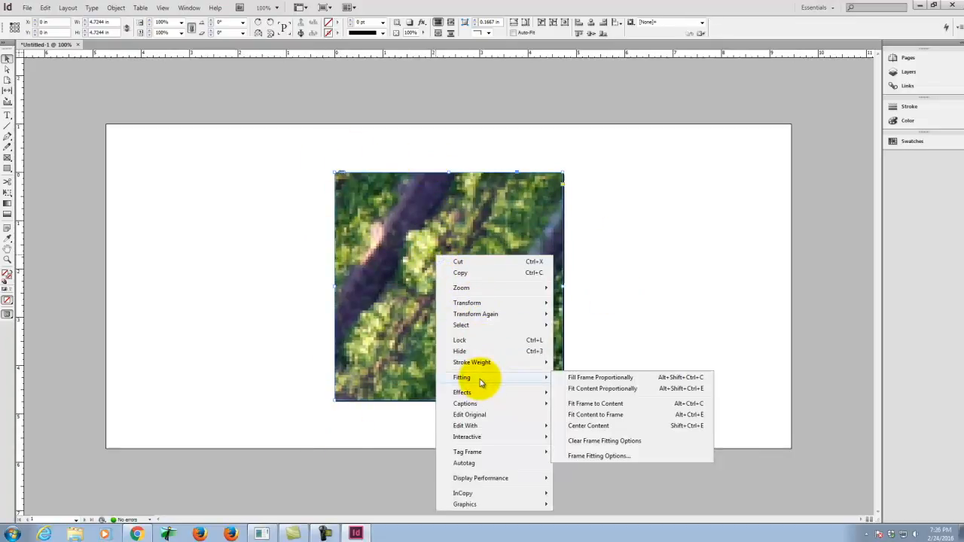
left_click(608, 379)
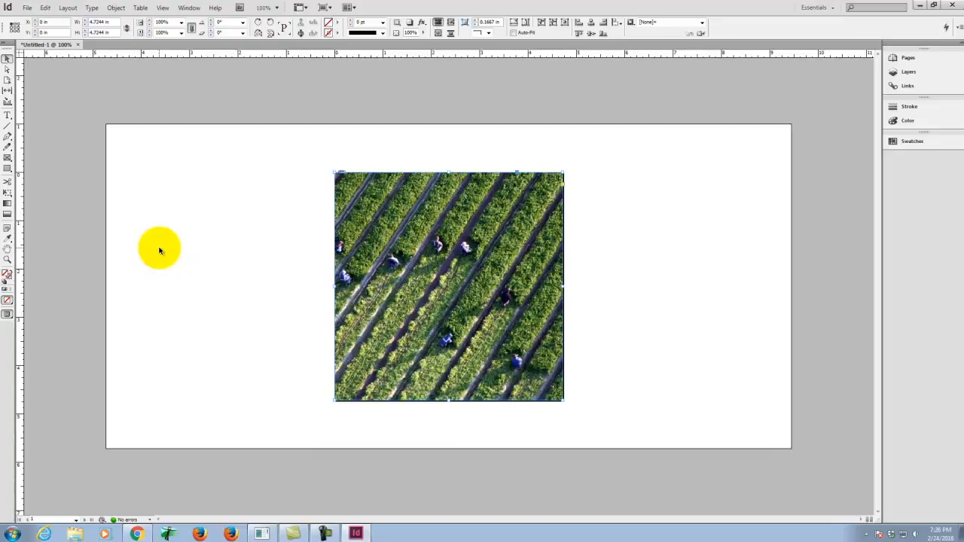
Step: Shift the farm photo horizontally inside its frame to an X offset of about -0.59 in, and deselect it
left_click(423, 208)
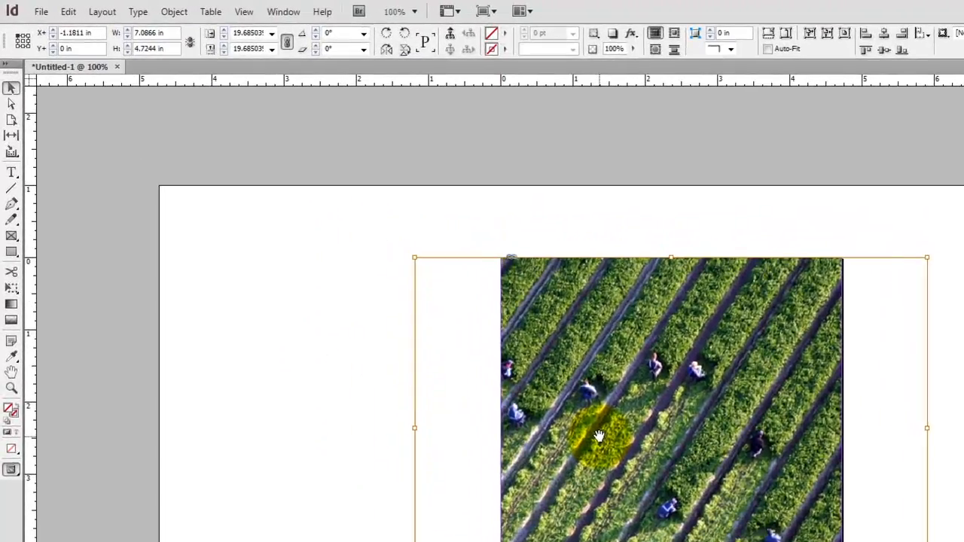
left_click_drag(479, 349, 541, 353)
left_click_drag(676, 441, 685, 442)
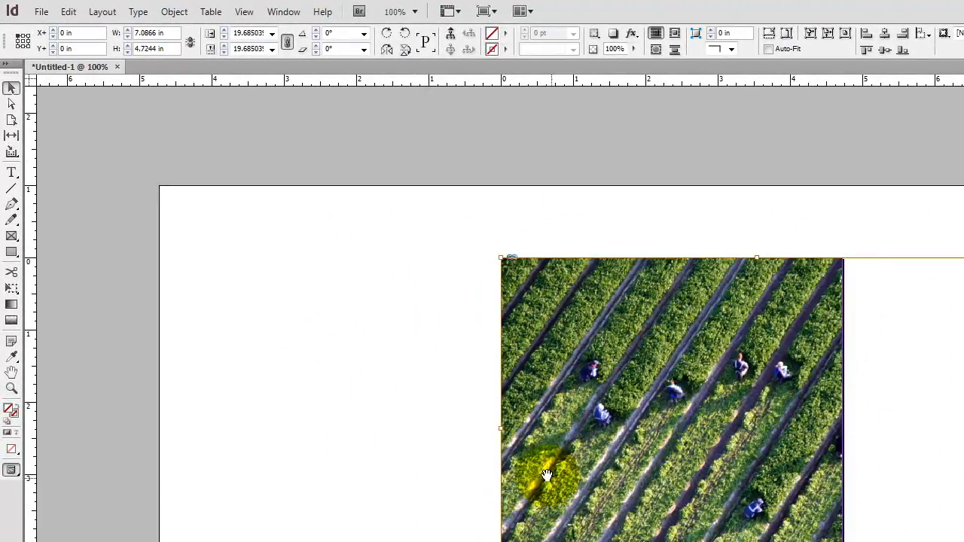
left_click_drag(734, 415, 693, 422)
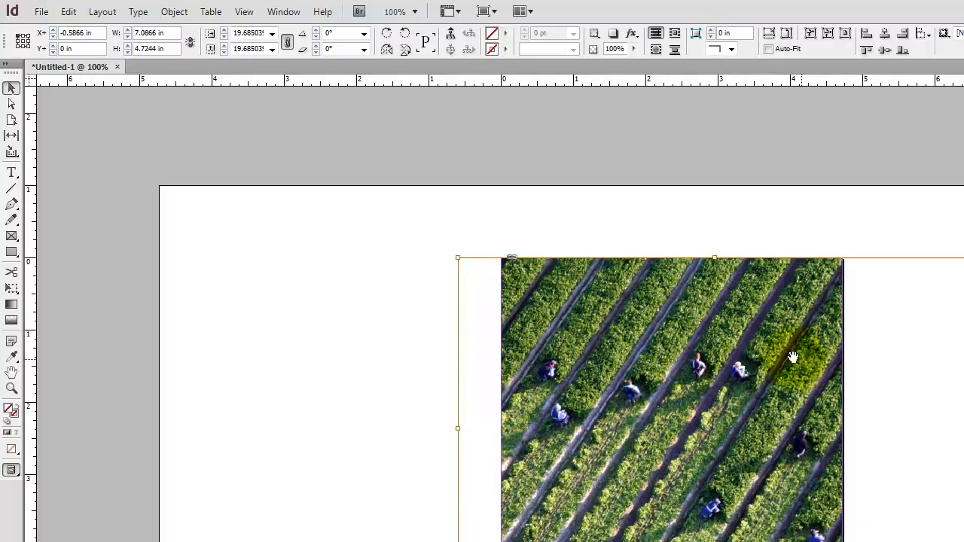
left_click(11, 88)
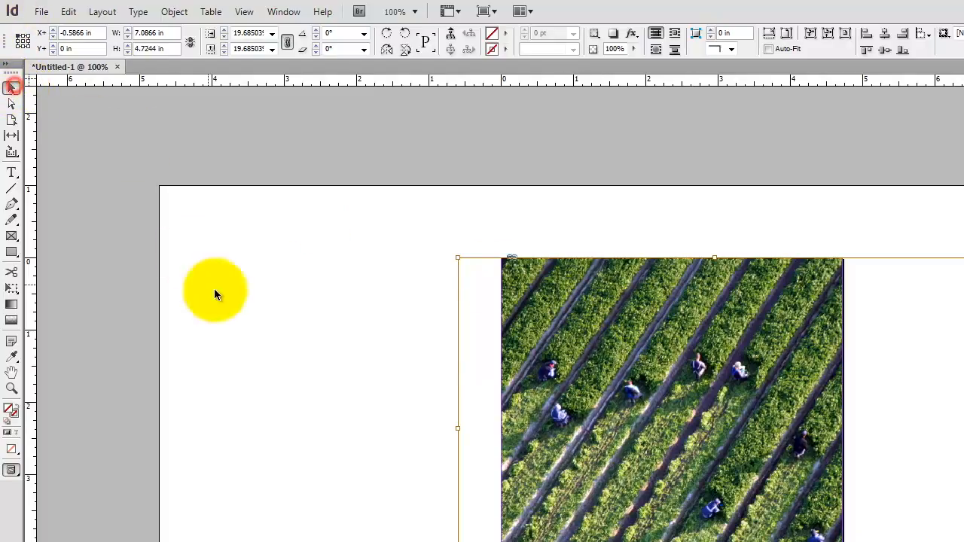
left_click(363, 364)
Step: Try the Fit Content Proportionally fitting on the farm photo's frame, and undo it
right_click(624, 357)
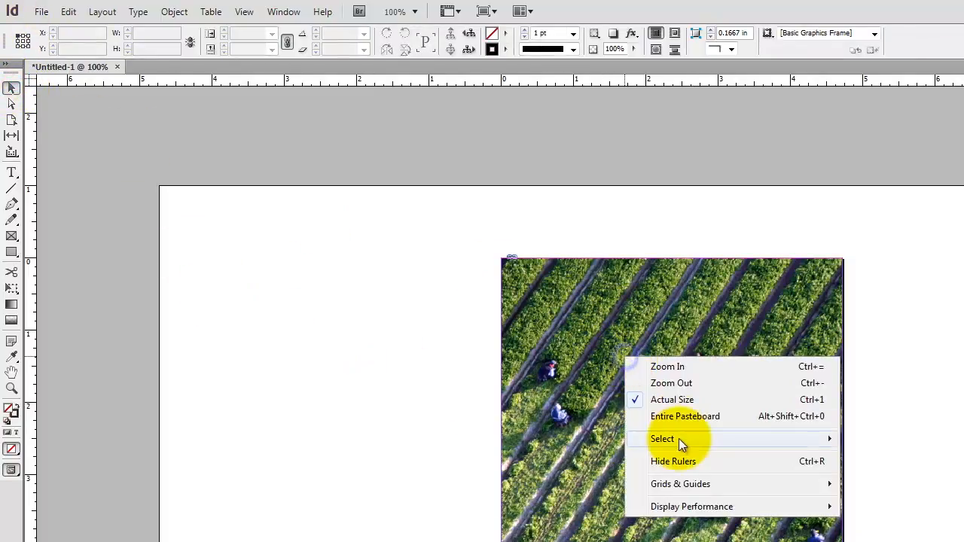
left_click(582, 381)
right_click(624, 371)
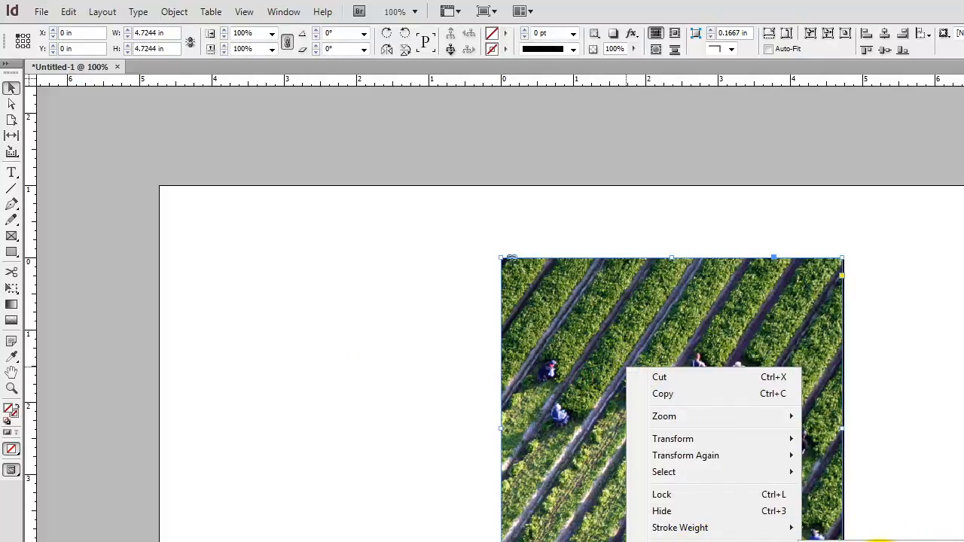
mouse_move(648, 485)
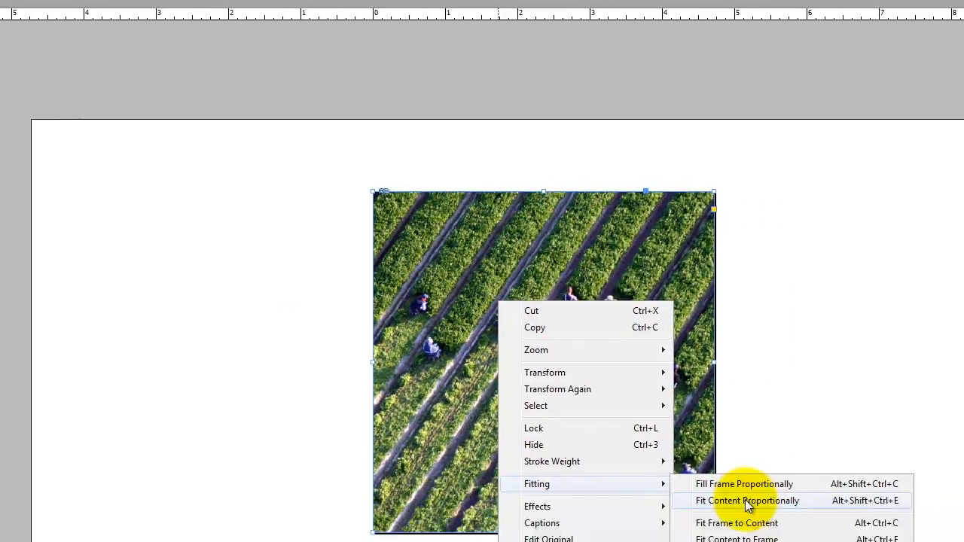
left_click(395, 320)
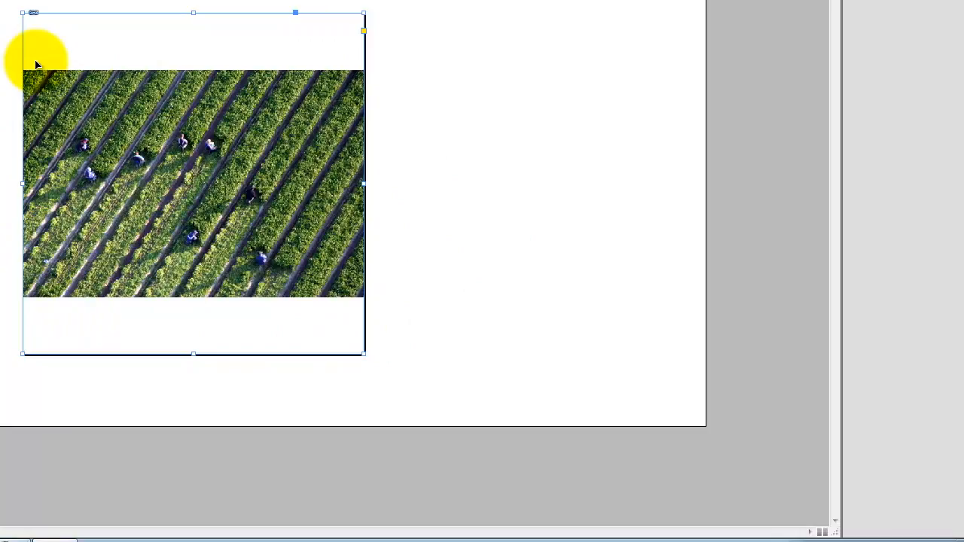
key("ctrl+z")
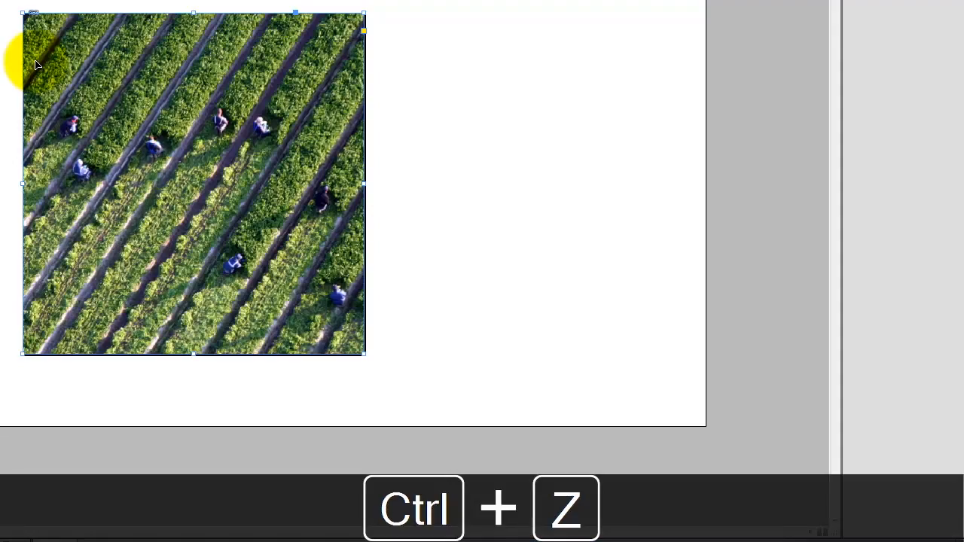
Step: Try the Fit Frame to Content fitting on the farm photo's frame, and undo it
right_click(203, 121)
mouse_move(253, 283)
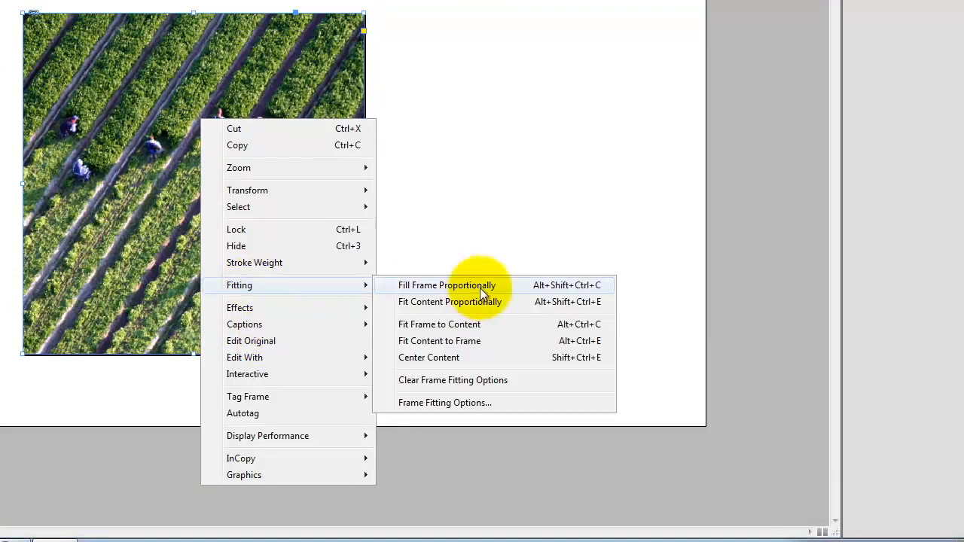
left_click(423, 327)
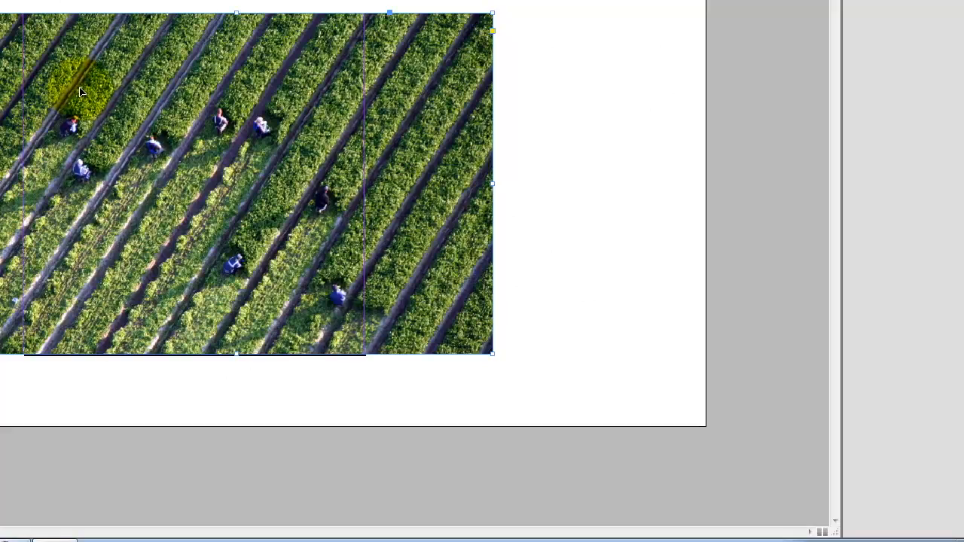
key("ctrl+z")
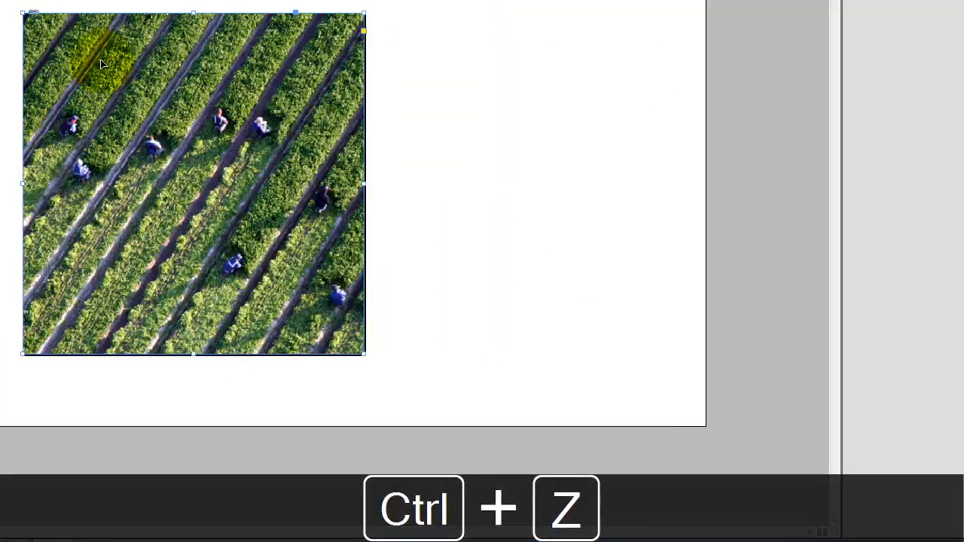
Step: Try the Fit Content to Frame fitting on the farm photo, and undo it
right_click(103, 66)
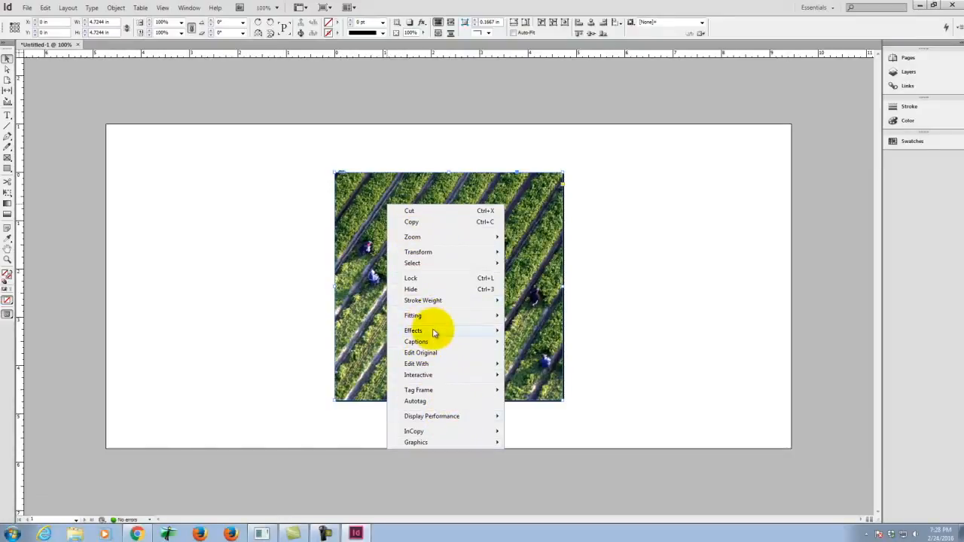
mouse_move(437, 316)
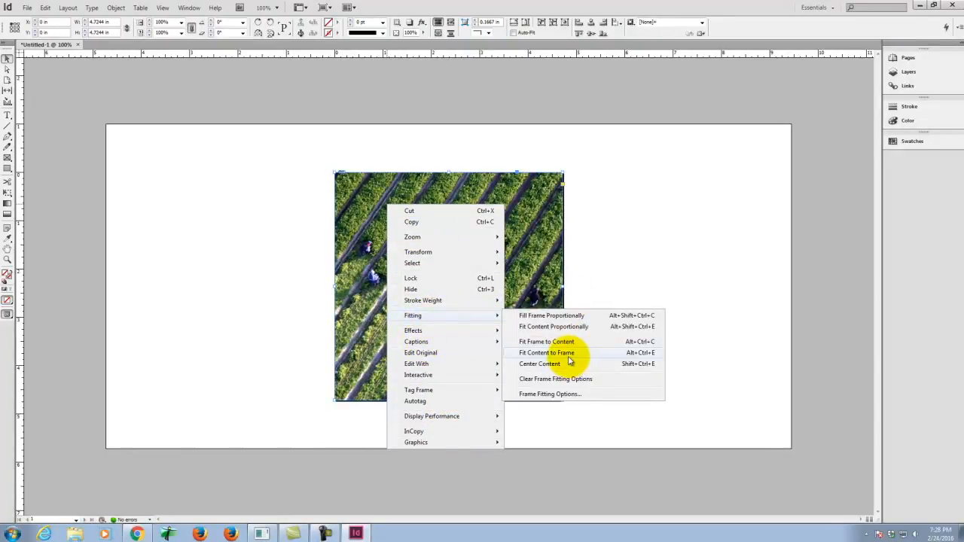
left_click(570, 354)
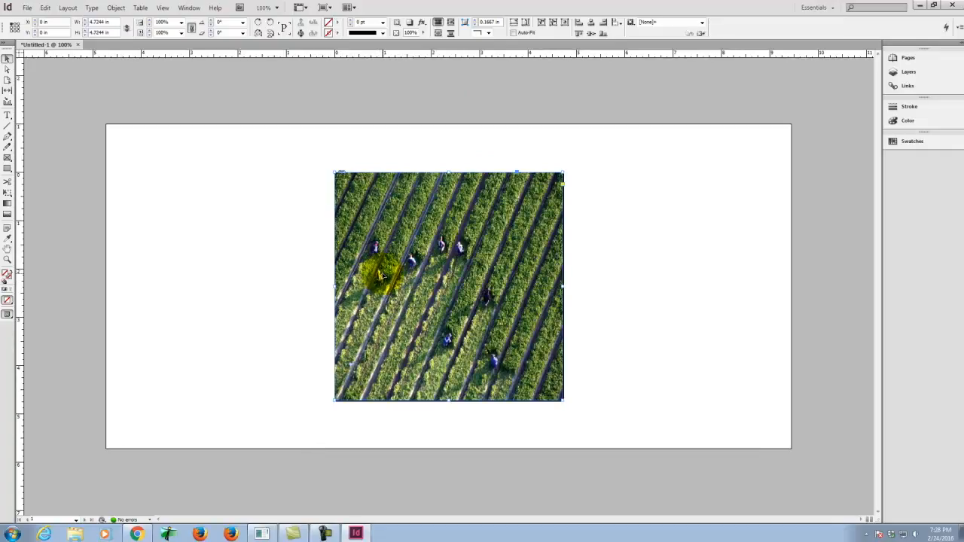
key("ctrl+z")
right_click(447, 251)
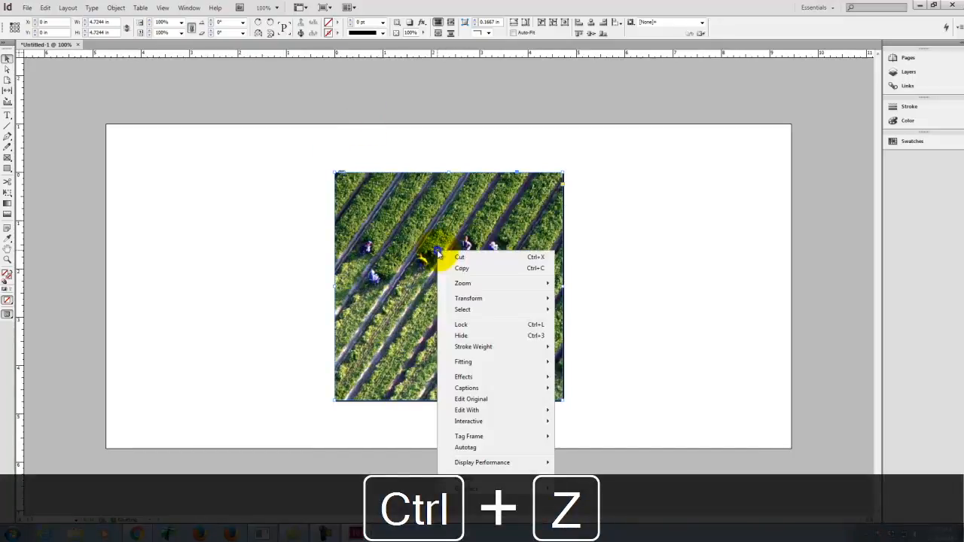
mouse_move(482, 365)
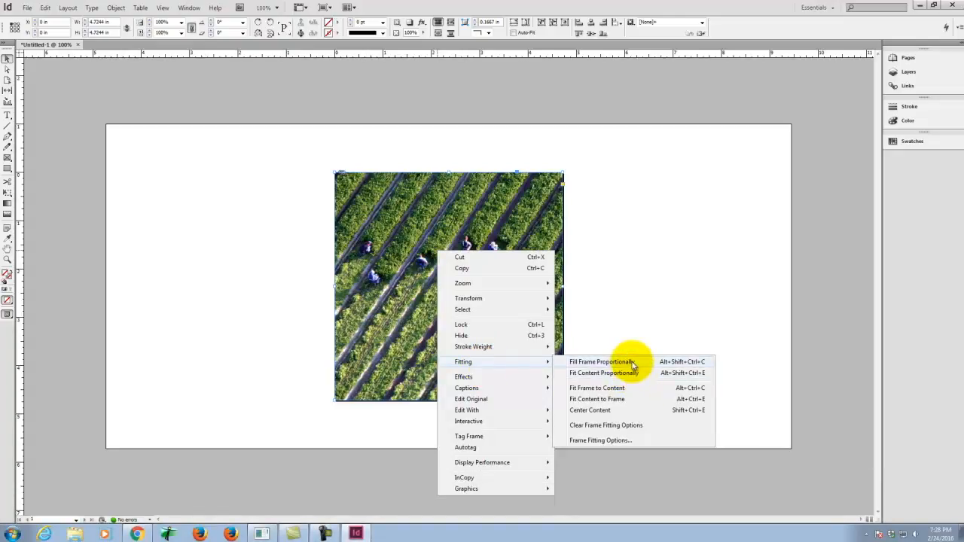
left_click(651, 279)
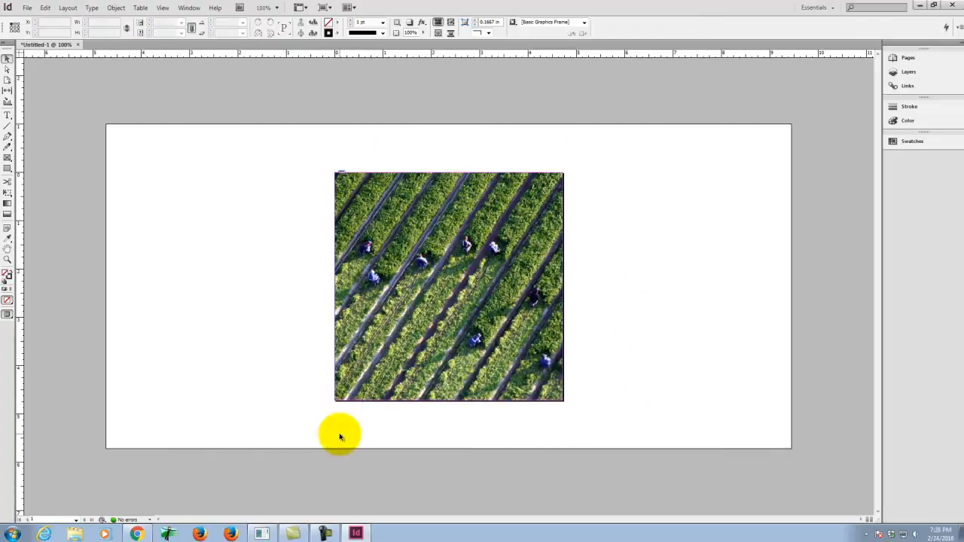
Step: Examine the link information of the placed farm photo, such as its effective resolution, dimensions, scale and file path
left_click(925, 88)
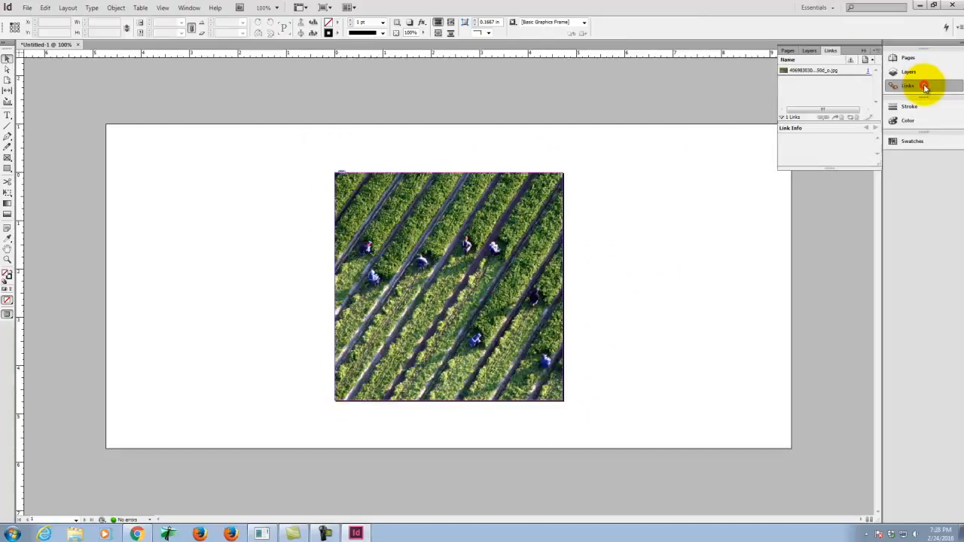
left_click(802, 72)
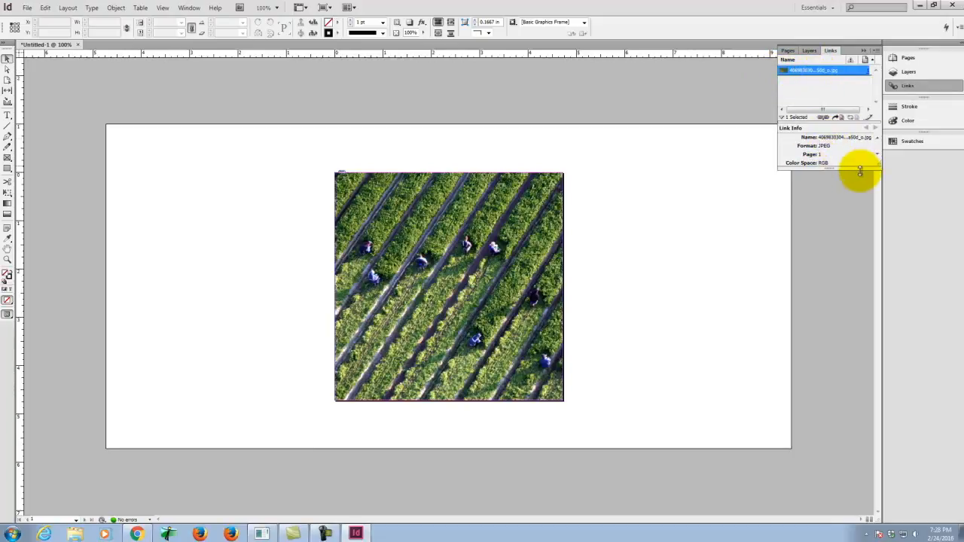
left_click_drag(839, 172, 851, 339)
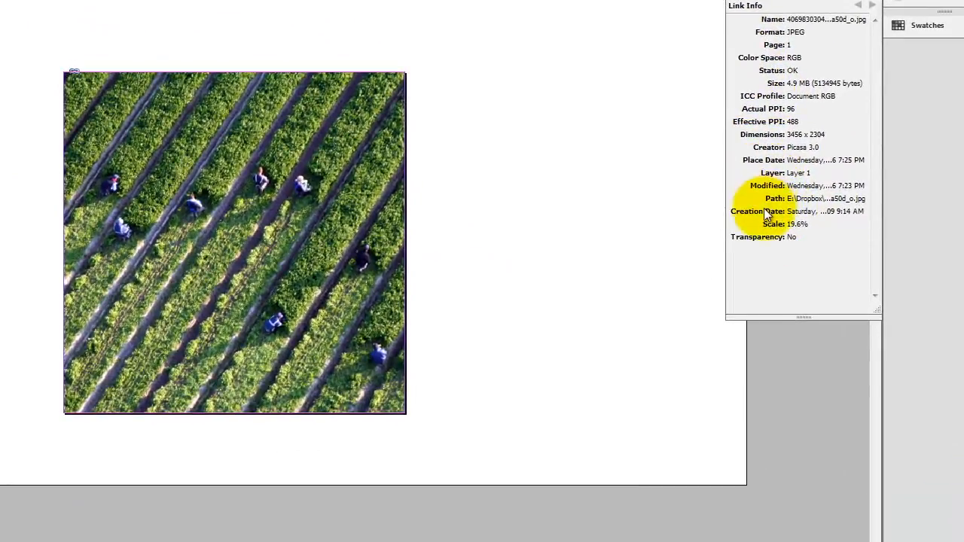
left_click(449, 47)
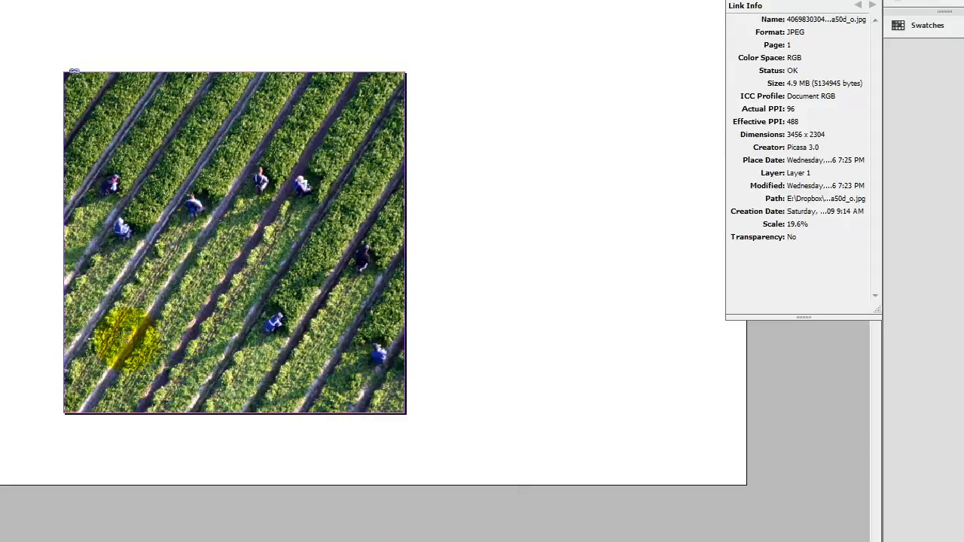
Step: Draw a wide text frame across the lower part of the cover photo and enter the text Garth Brooks
left_click_drag(99, 304, 371, 381)
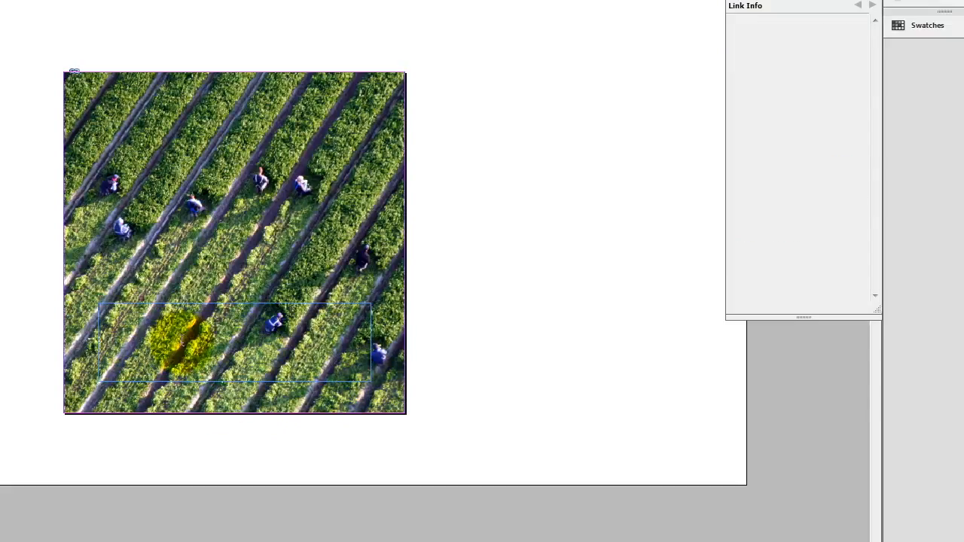
type("Gar")
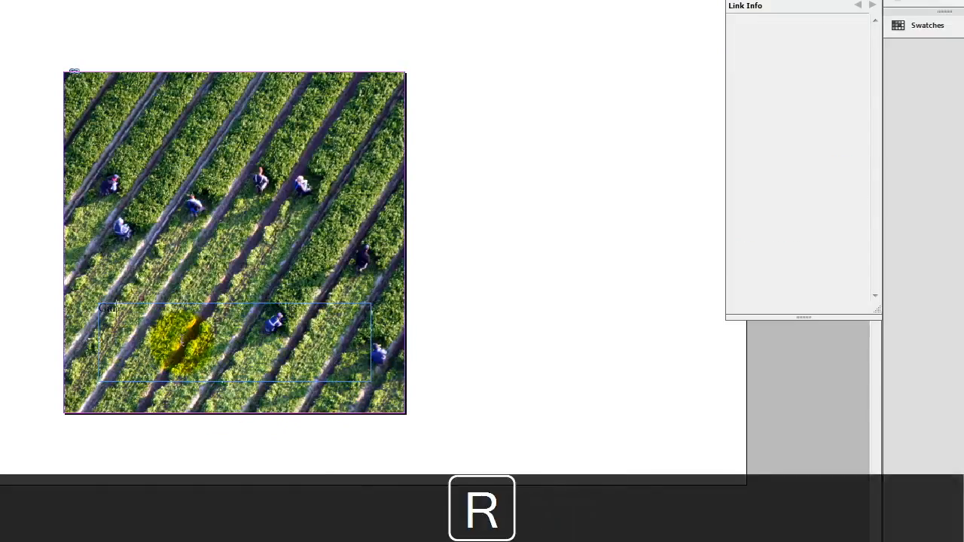
key("BackSpace")
key("BackSpace")
key("BackSpace")
type("Garth")
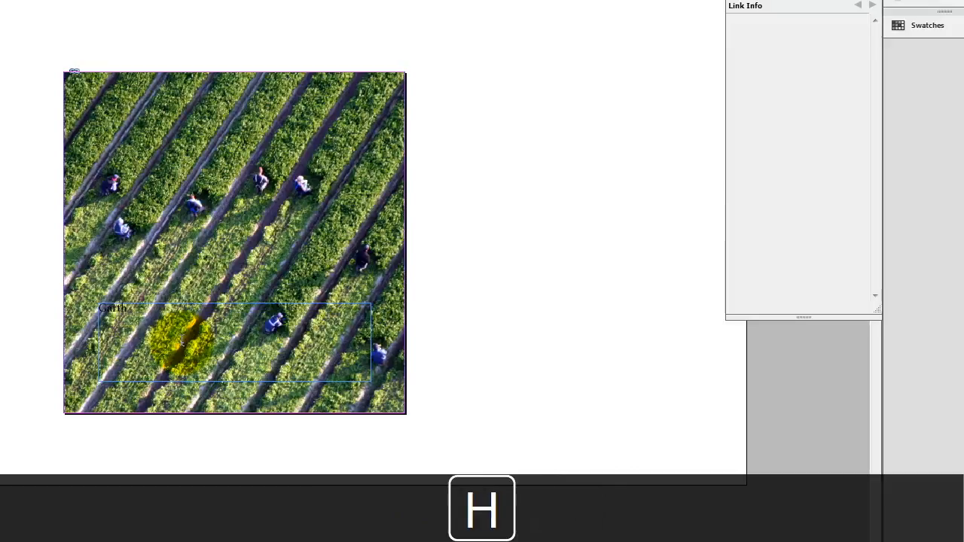
type(" Brooks")
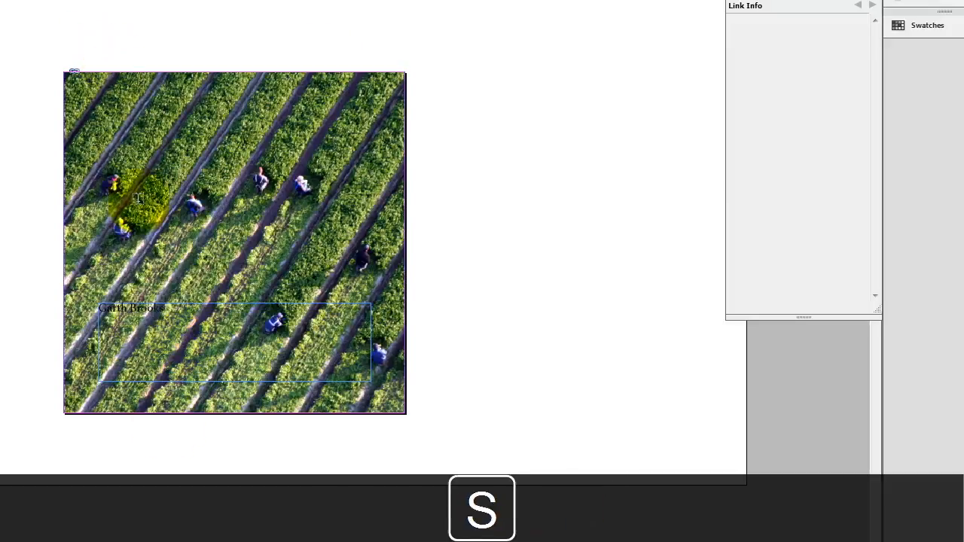
Step: Try the Garth Brooks title at 60 pt and reduce its font size gradually to 49 pt
left_click_drag(173, 307, 48, 301)
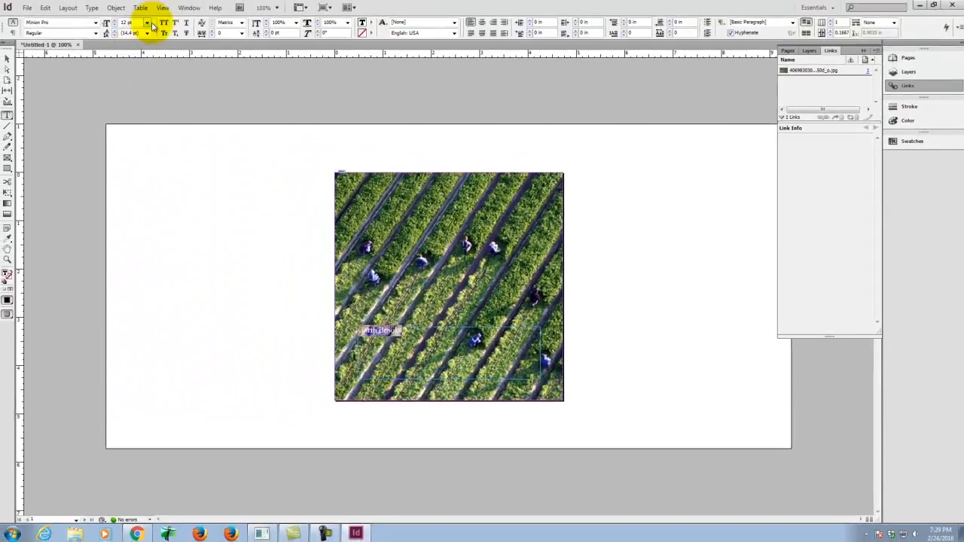
left_click(147, 22)
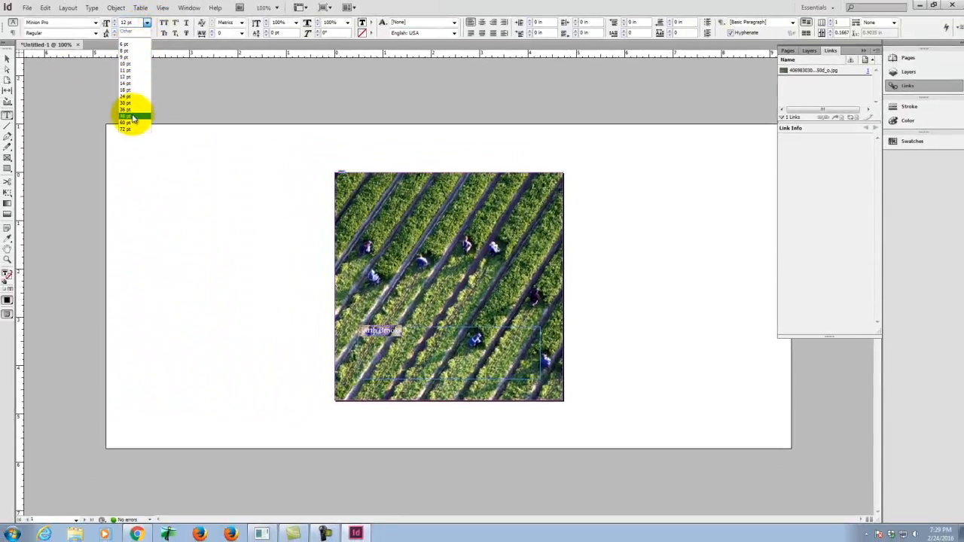
left_click(128, 123)
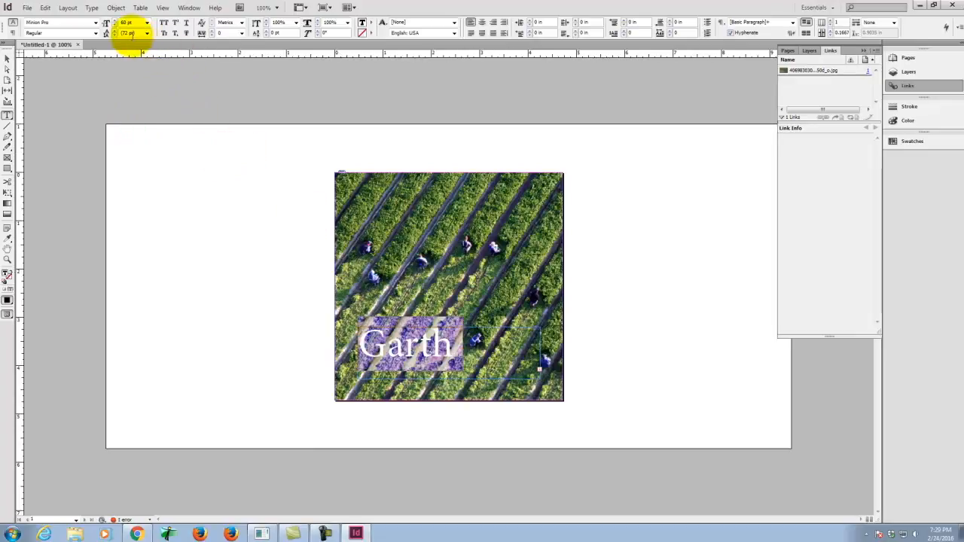
left_click(113, 26)
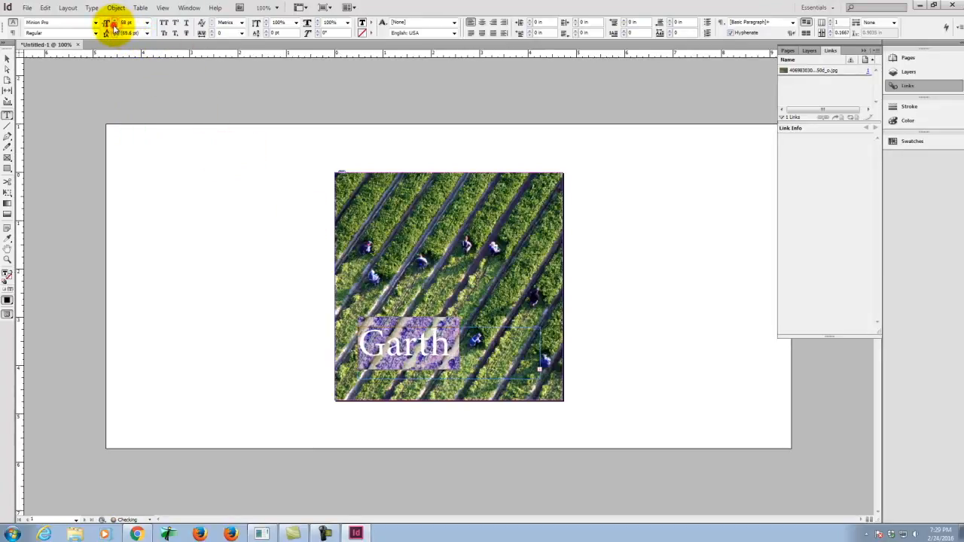
left_click(114, 27)
left_click(113, 27)
left_click(114, 26)
left_click(114, 27)
left_click(114, 26)
left_click(114, 27)
left_click(114, 26)
left_click(114, 27)
left_click(114, 26)
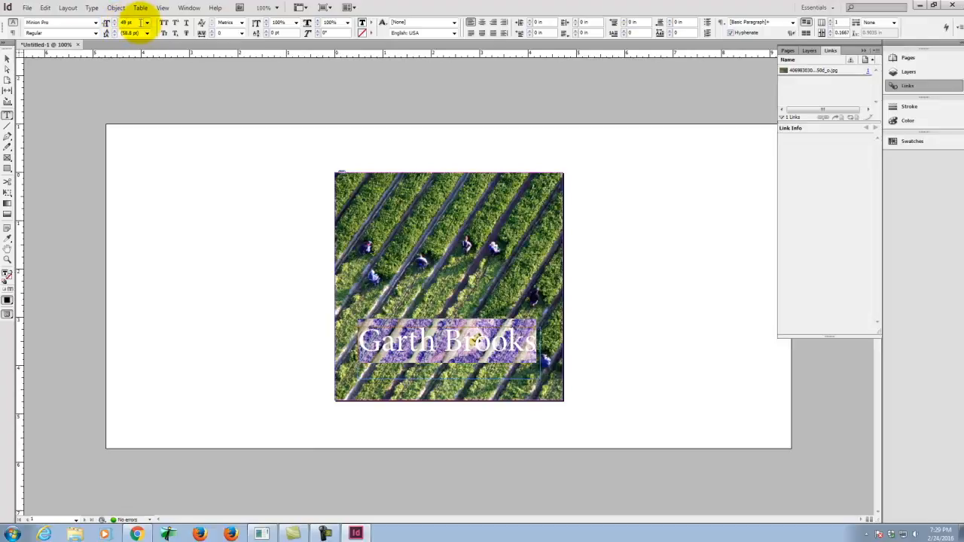
Step: Set the title's font size to 36 pt and align the text to the right
left_click(146, 22)
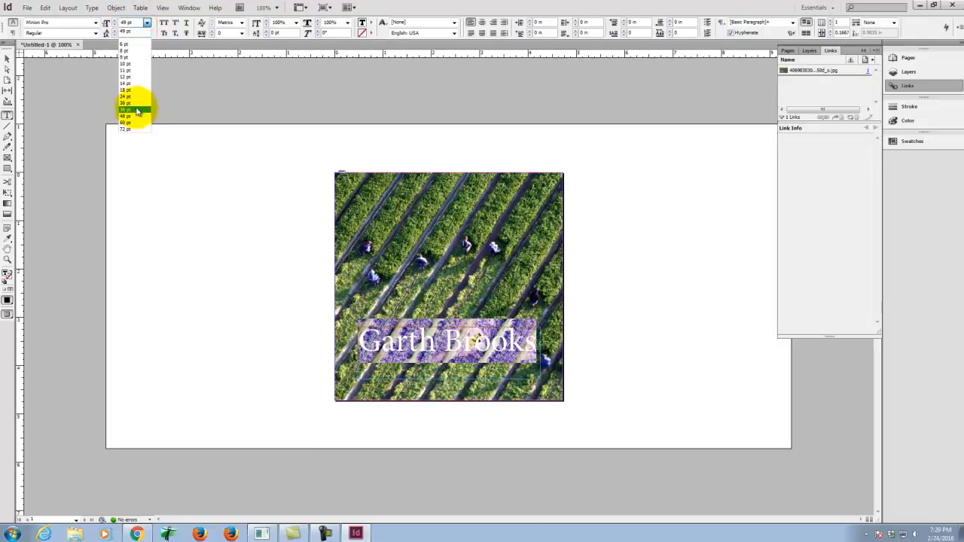
left_click(135, 110)
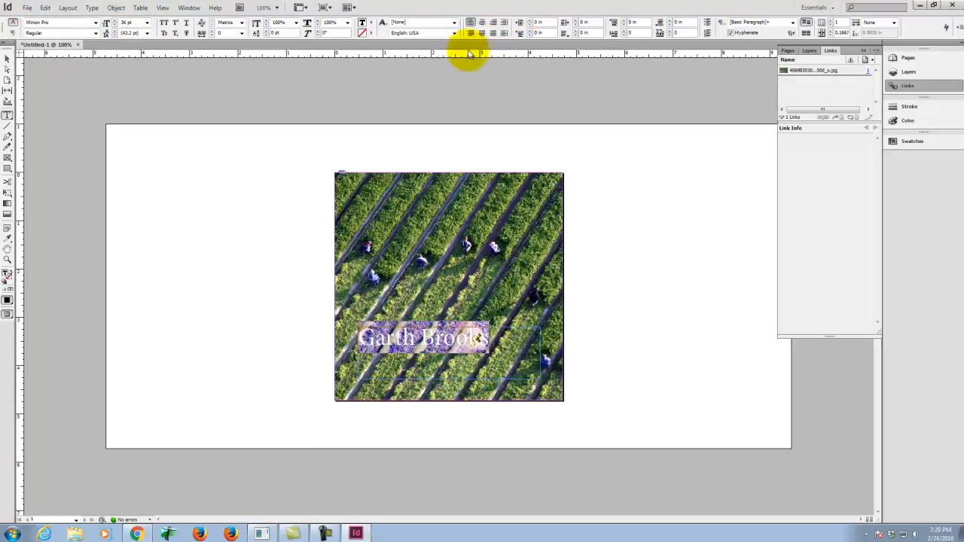
left_click(495, 22)
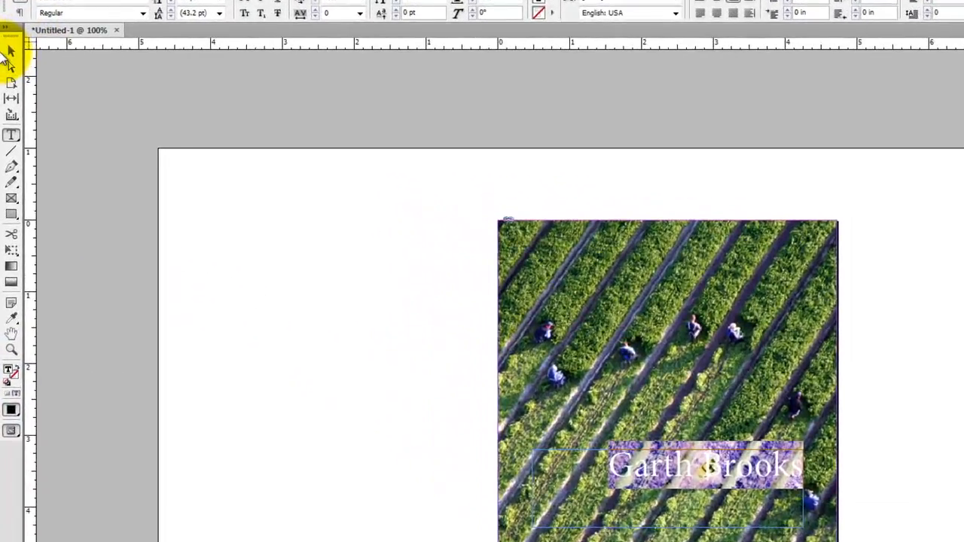
Step: Shorten the title's text frame to fit closely around its single line and move it down near the photo's lower edge
left_click(10, 53)
left_click(384, 293)
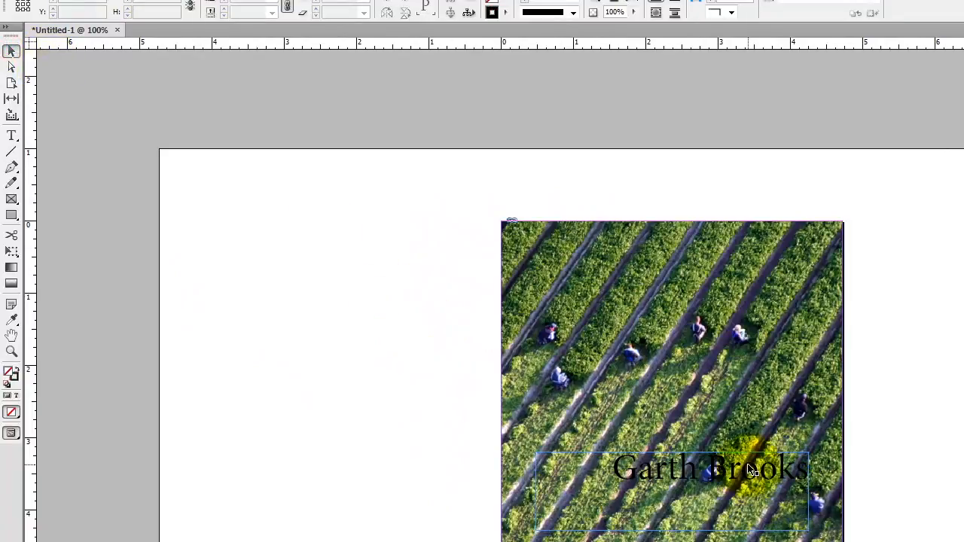
left_click(750, 476)
left_click_drag(672, 531, 672, 485)
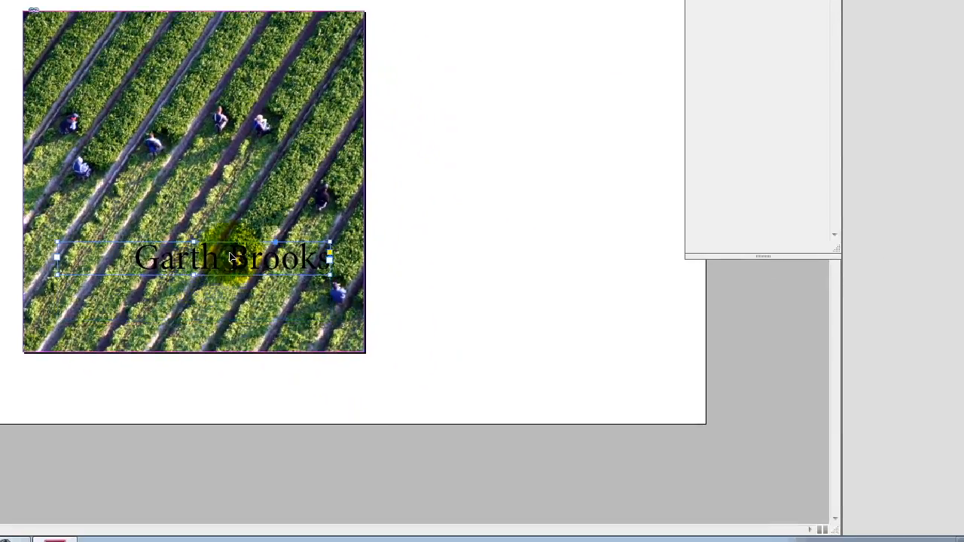
left_click_drag(231, 258, 296, 337)
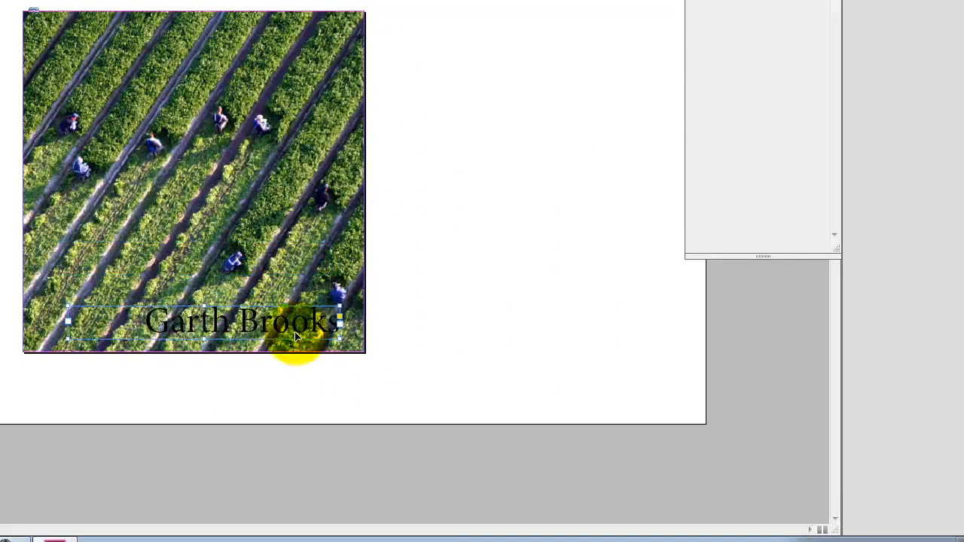
Step: Set the Garth Brooks text's fill color to white with CMYK values 0, 0, 0, 0
double_click(231, 322)
left_click_drag(137, 321, 447, 349)
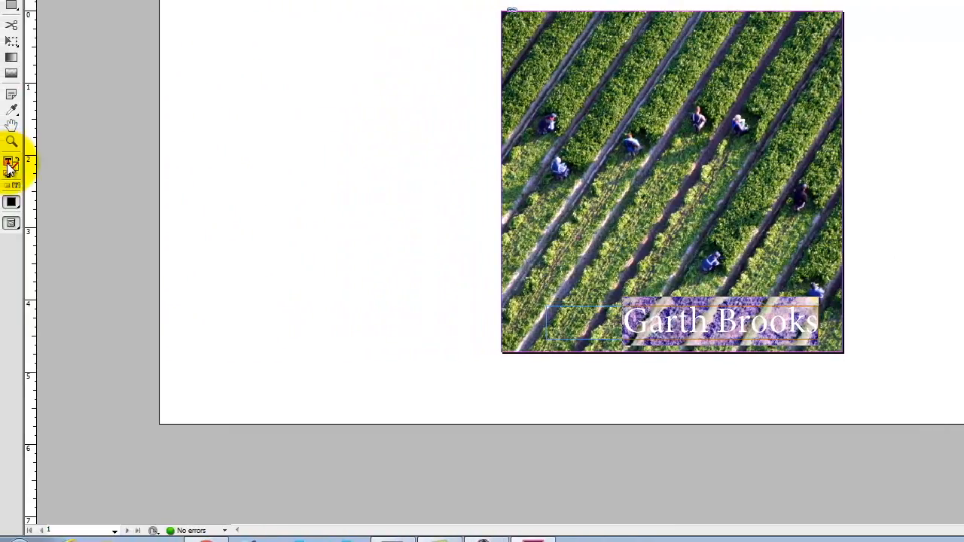
double_click(9, 165)
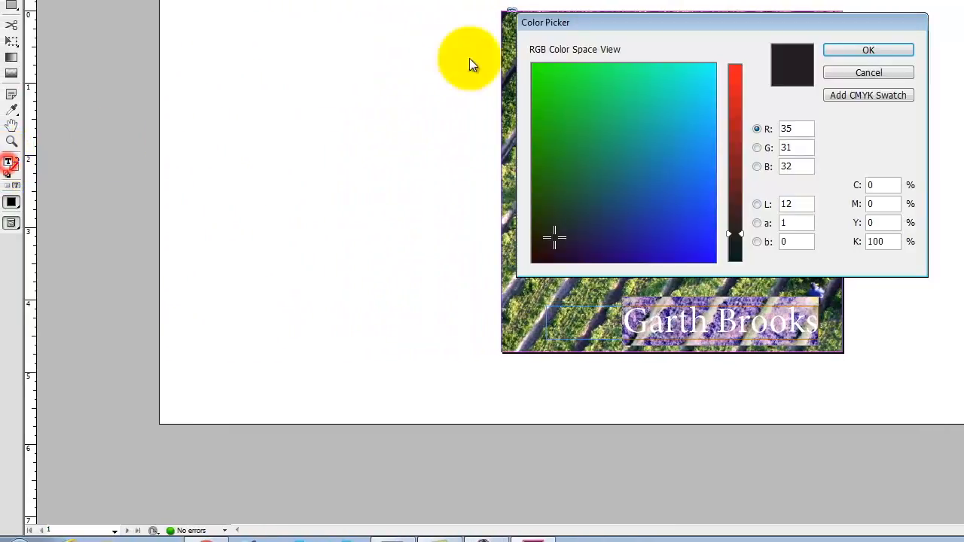
double_click(876, 242)
type("0")
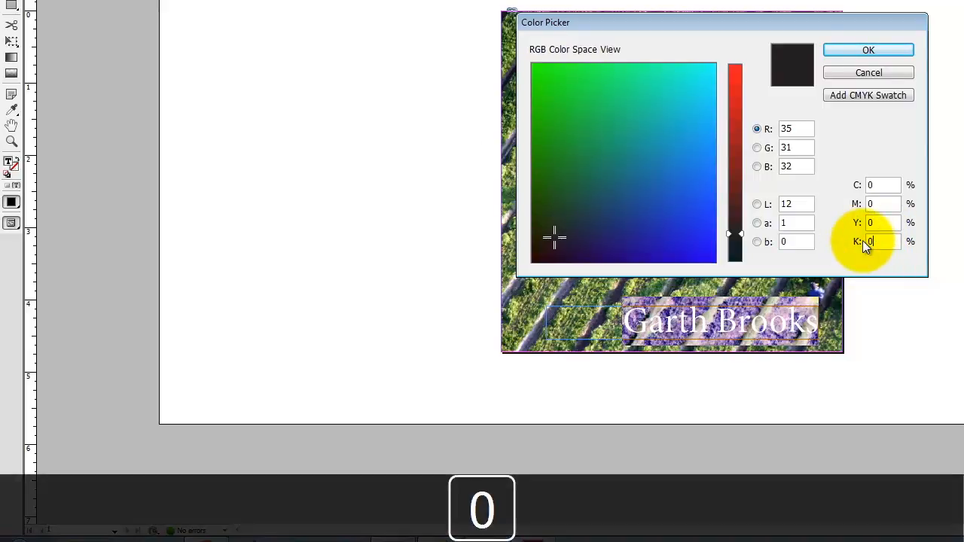
left_click(888, 185)
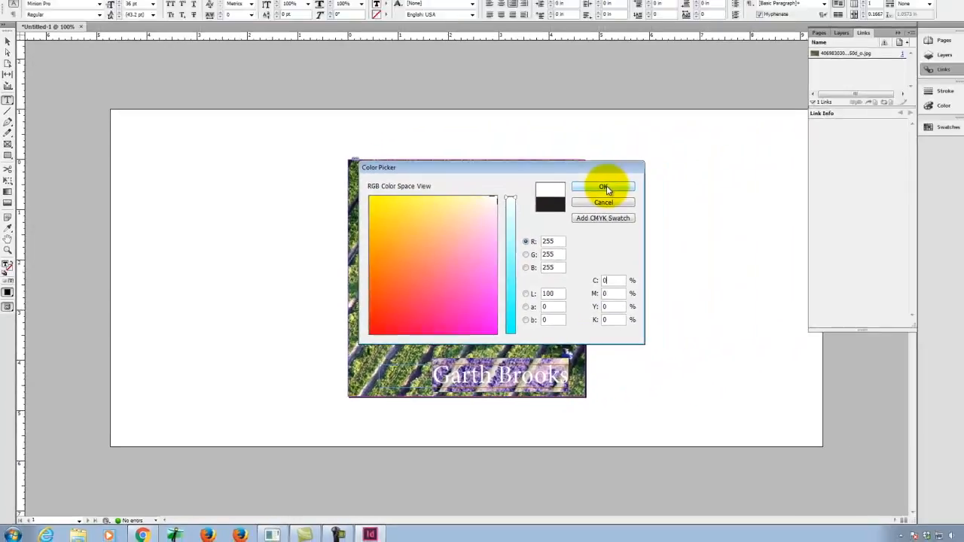
left_click(868, 50)
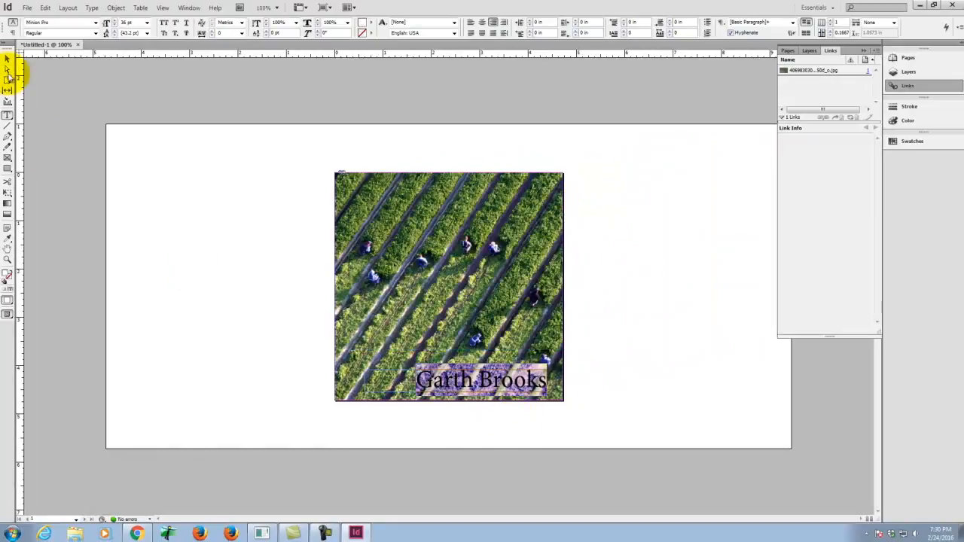
left_click(8, 59)
left_click(237, 215)
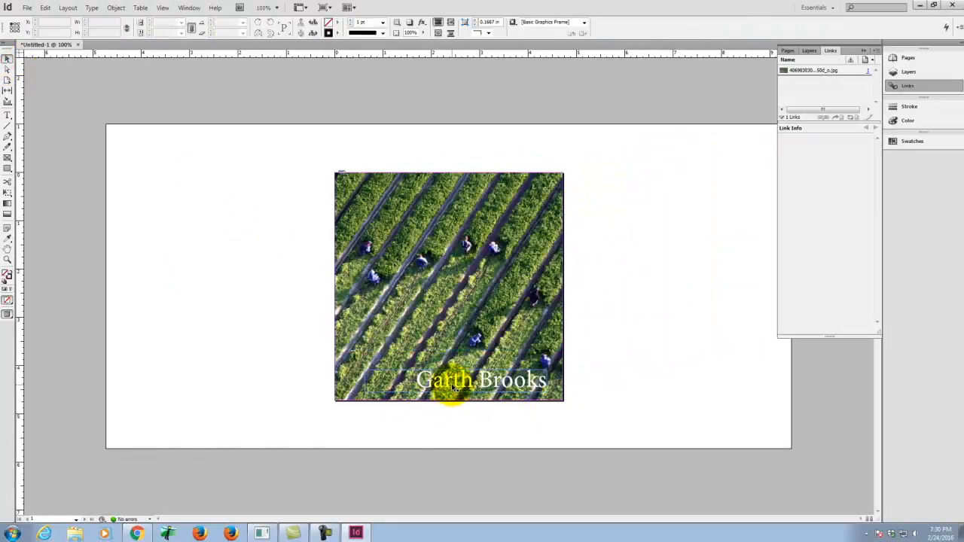
Step: Move the title frame to the upper part of the cover and set its font to Blue Highway D Type
left_click_drag(457, 386, 471, 198)
left_click(595, 260)
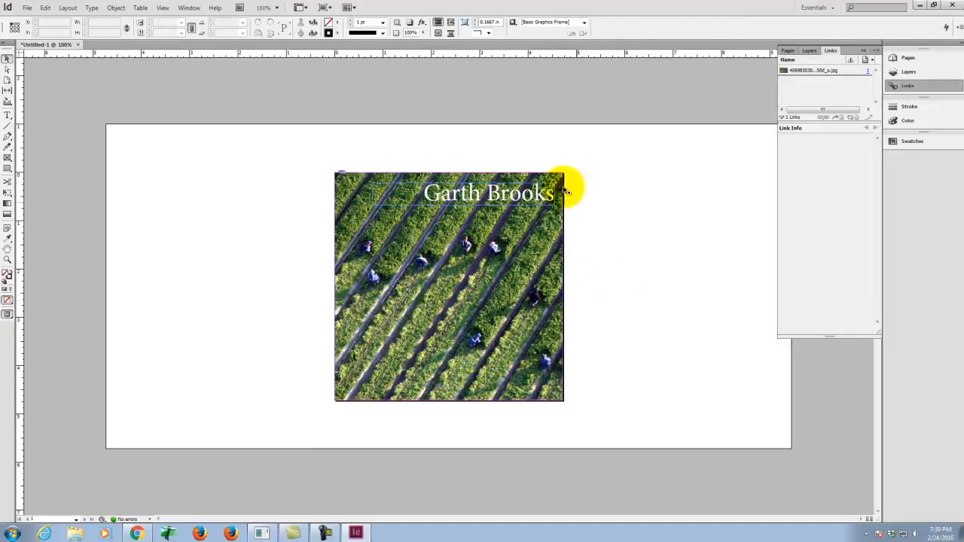
double_click(512, 192)
left_click_drag(407, 184, 585, 196)
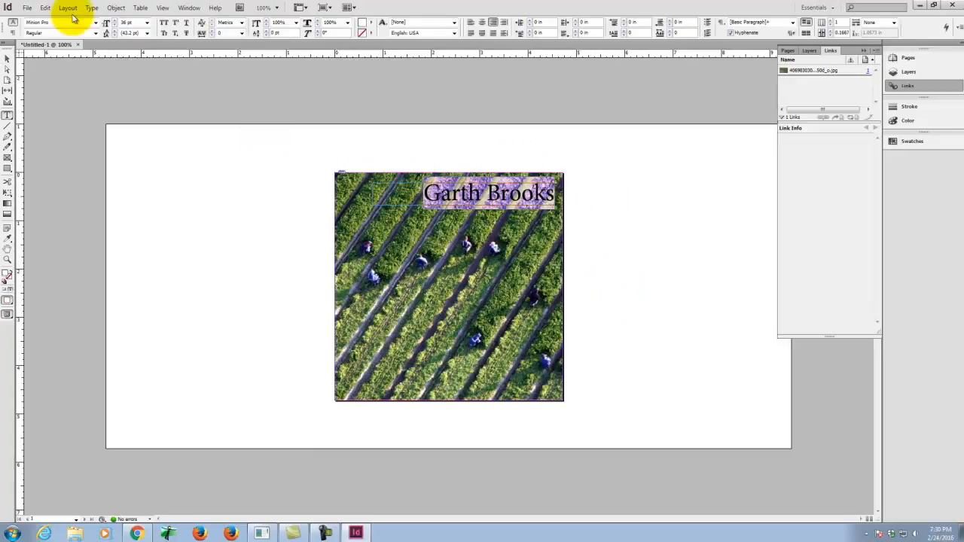
left_click(95, 22)
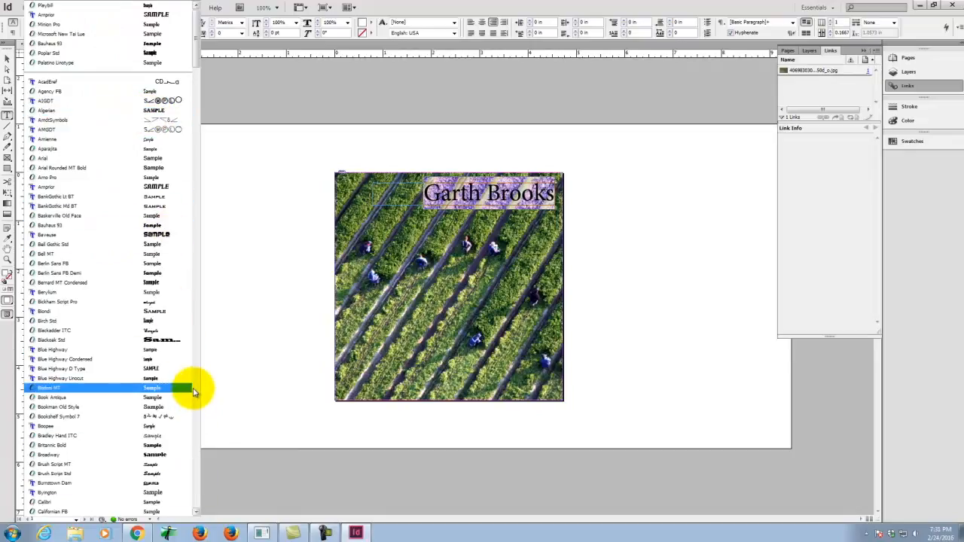
left_click(177, 373)
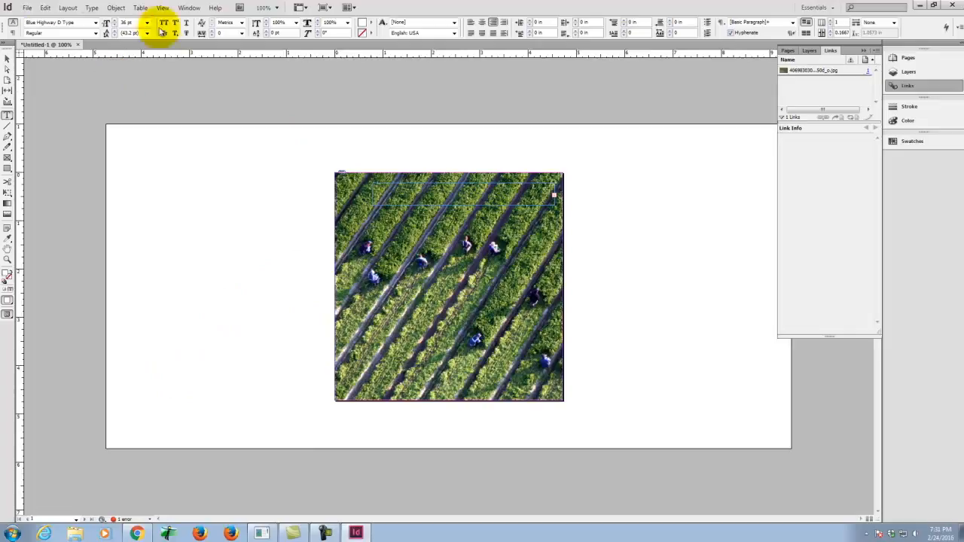
Step: Reduce the title's font size to 24 pt and enlarge it gradually until the text nearly fills the frame's height
left_click(147, 22)
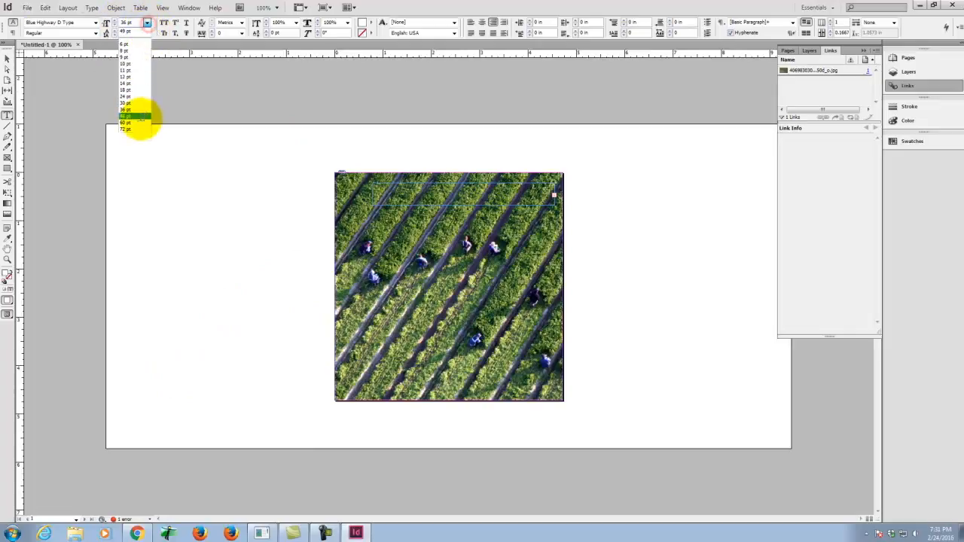
left_click(128, 97)
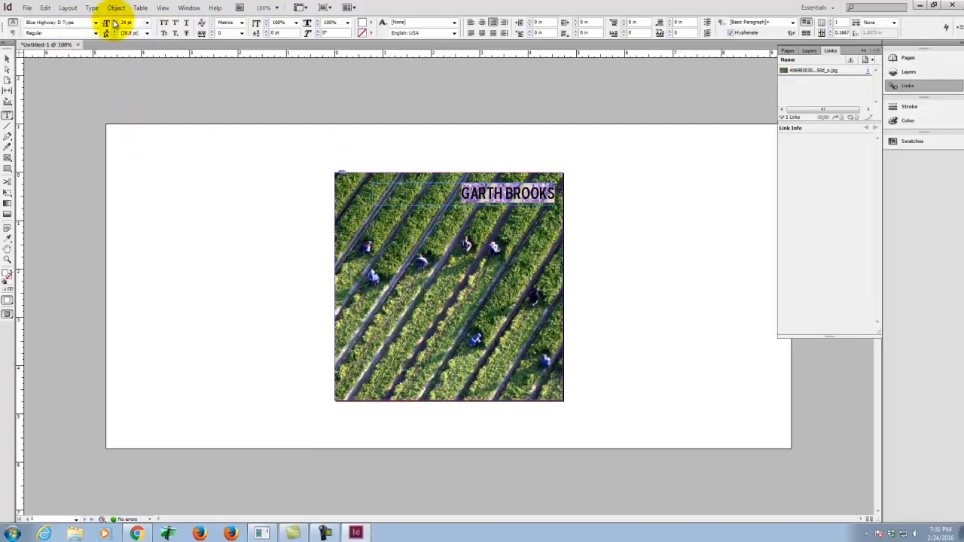
left_click(114, 22)
left_click(114, 22)
left_click(114, 22)
left_click(113, 22)
left_click(113, 21)
left_click(113, 22)
left_click(113, 22)
left_click(114, 22)
left_click(8, 57)
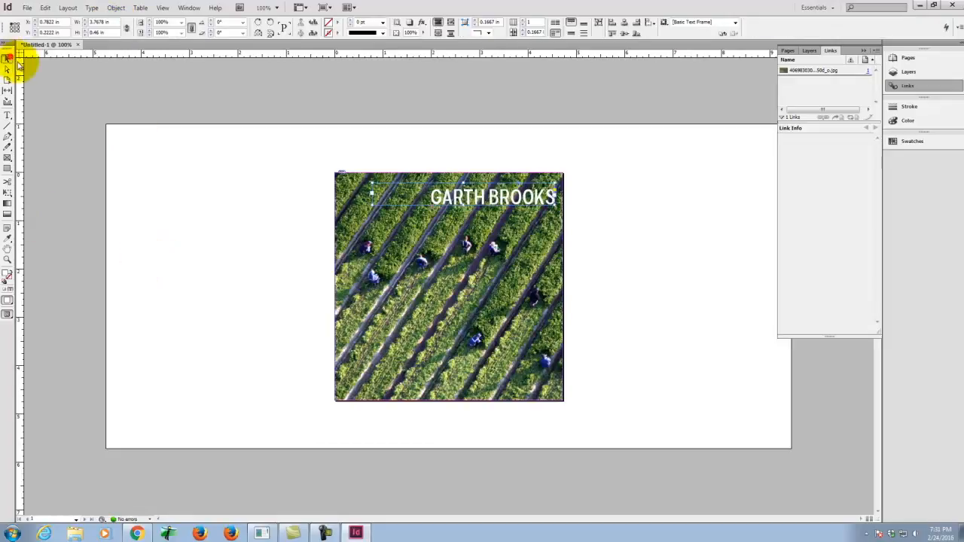
left_click(172, 182)
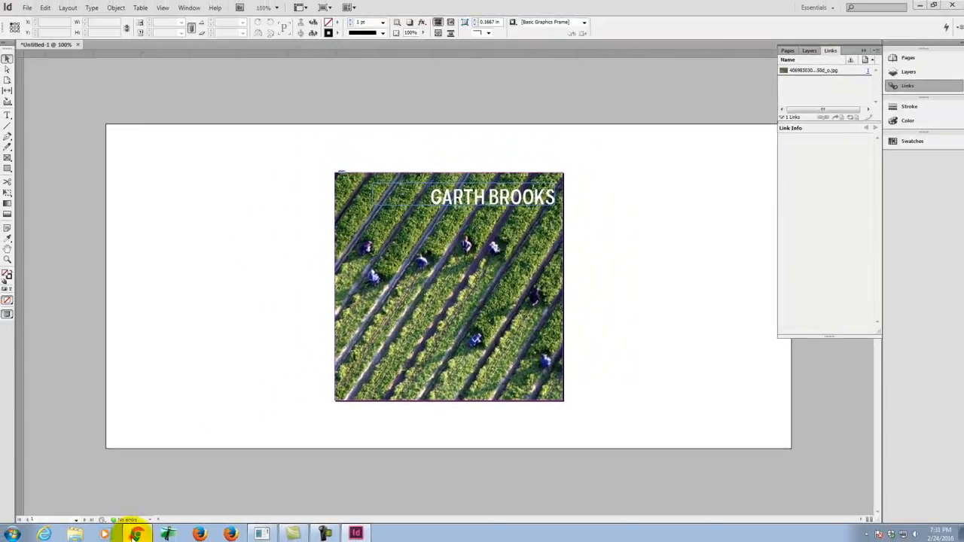
Step: Switch to Chrome, open Google Images in a new tab and search for parental advisory
left_click(136, 533)
left_click(209, 6)
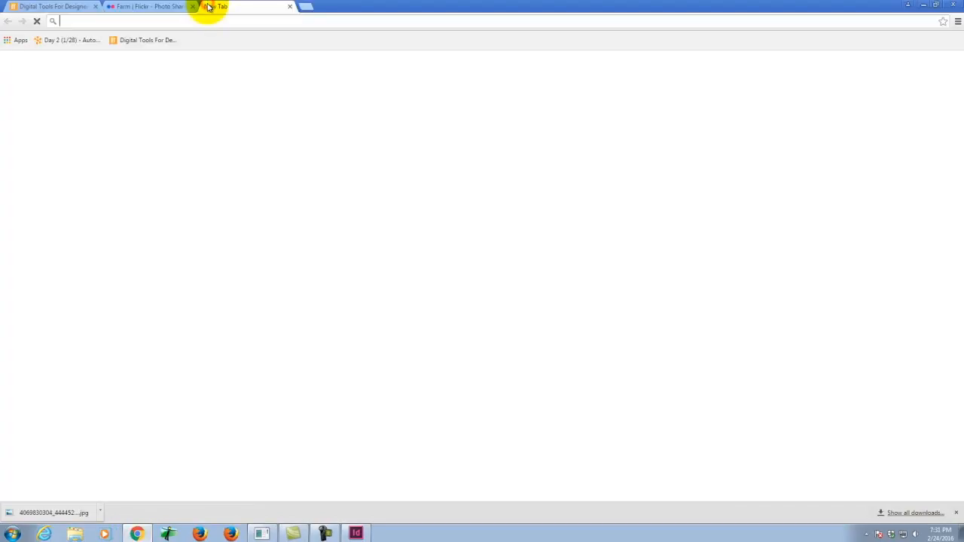
type("image")
key("Return")
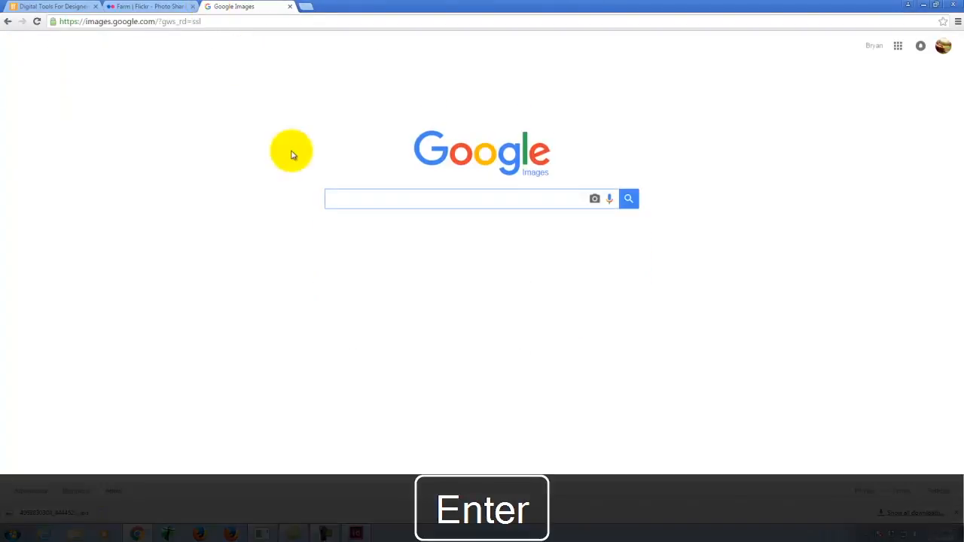
type("paren")
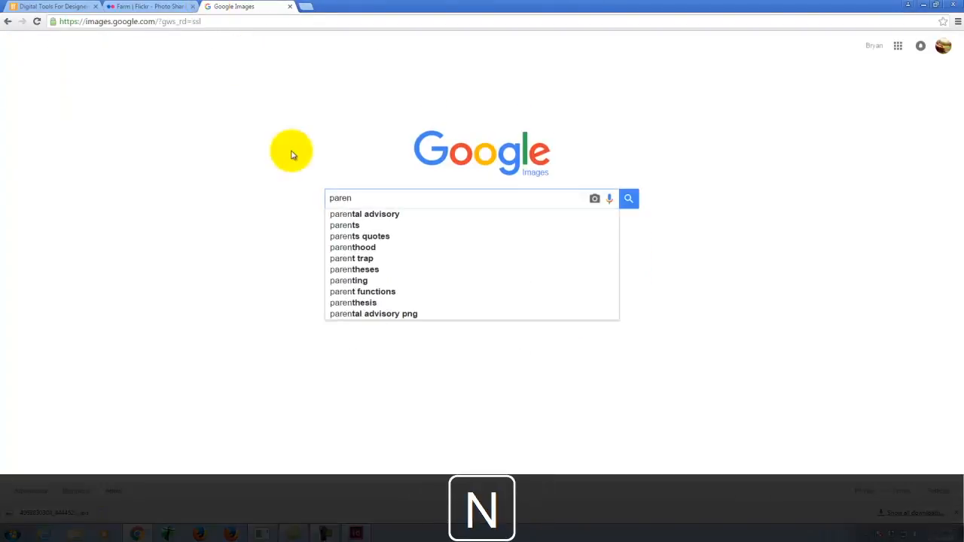
left_click(375, 214)
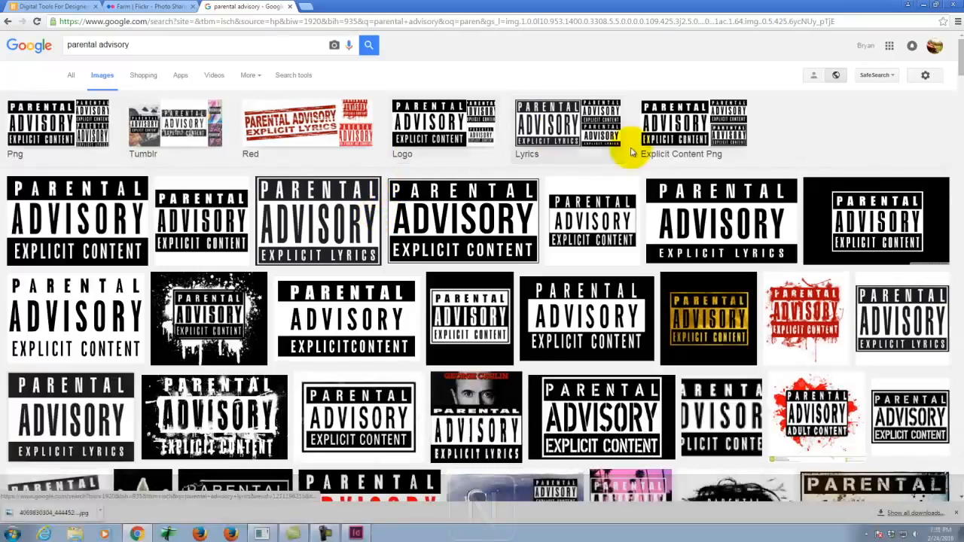
Step: Open the 1920 × 1080 Parental Advisory Explicit Content image at full size and save it as JPEG maxresdefault in the Ex109 folder
left_click(467, 213)
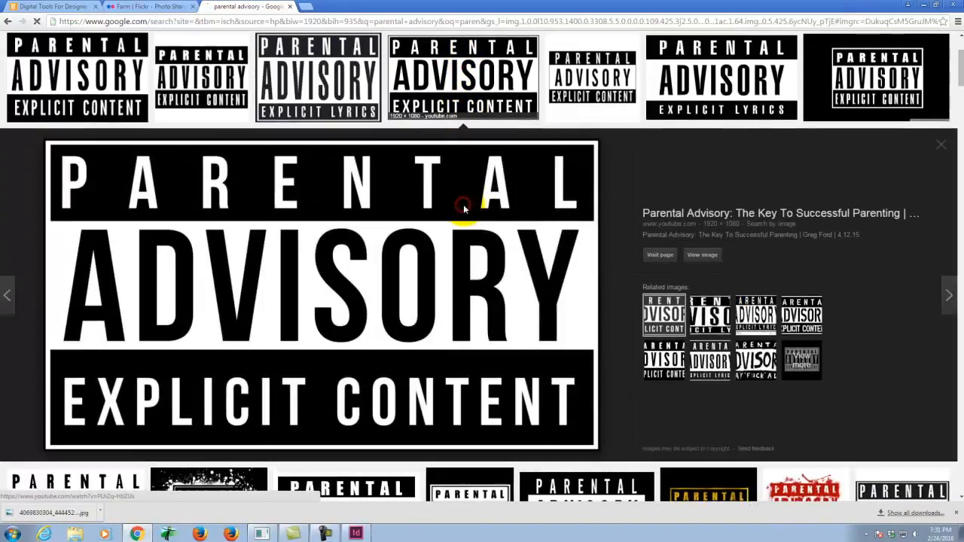
left_click(702, 254)
left_click(388, 205)
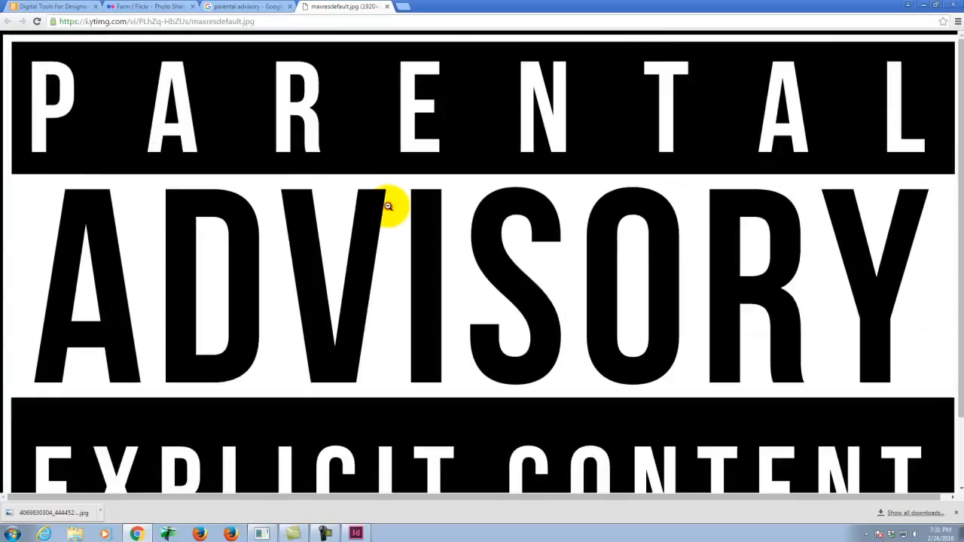
right_click(388, 206)
left_click(420, 226)
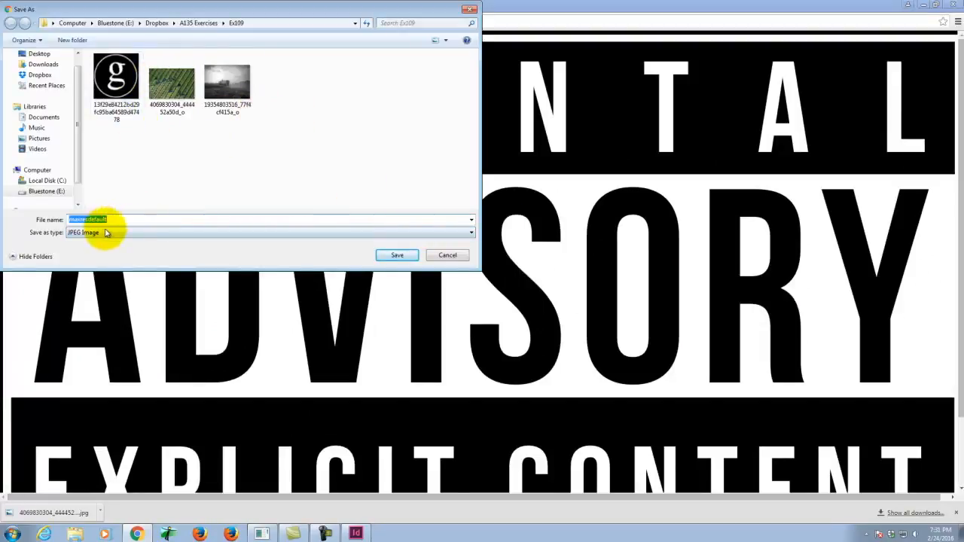
left_click(397, 255)
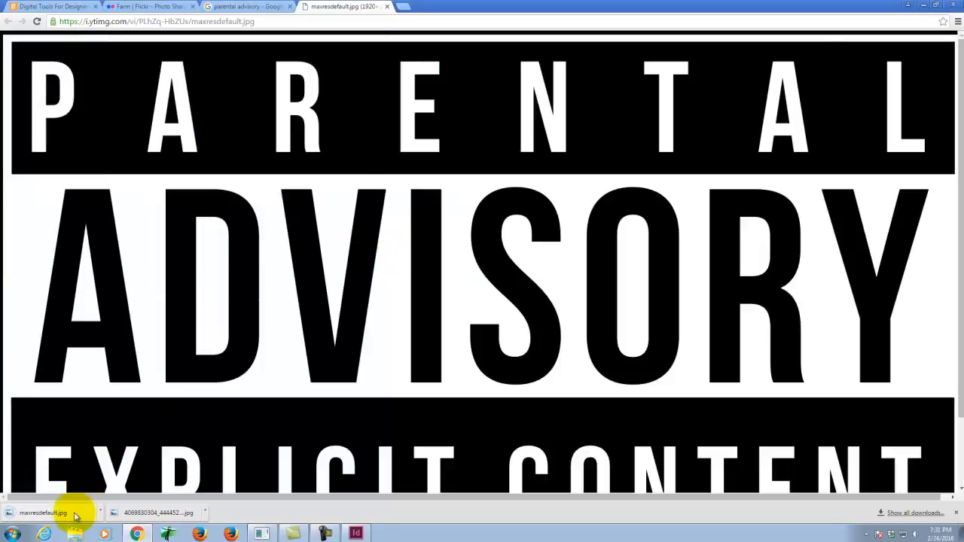
Step: Switch back to InDesign and draw a rectangular graphics frame about 1.66 by 0.84 in at the cover's lower left edge
left_click(355, 532)
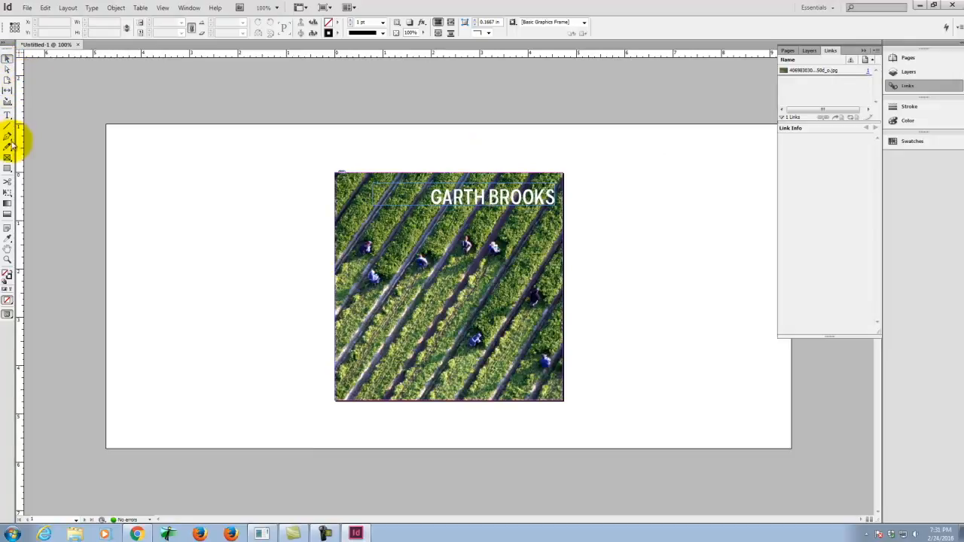
left_click(7, 157)
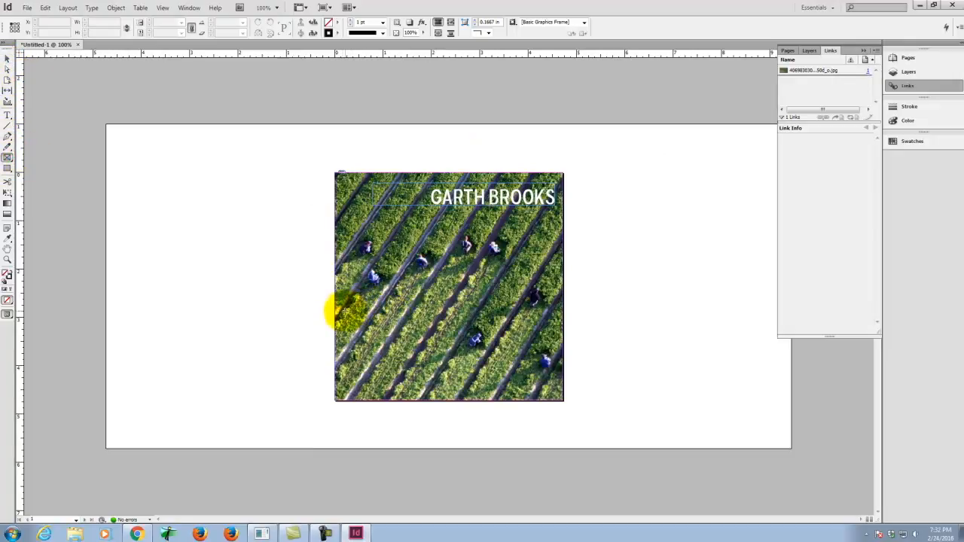
left_click_drag(340, 308, 415, 348)
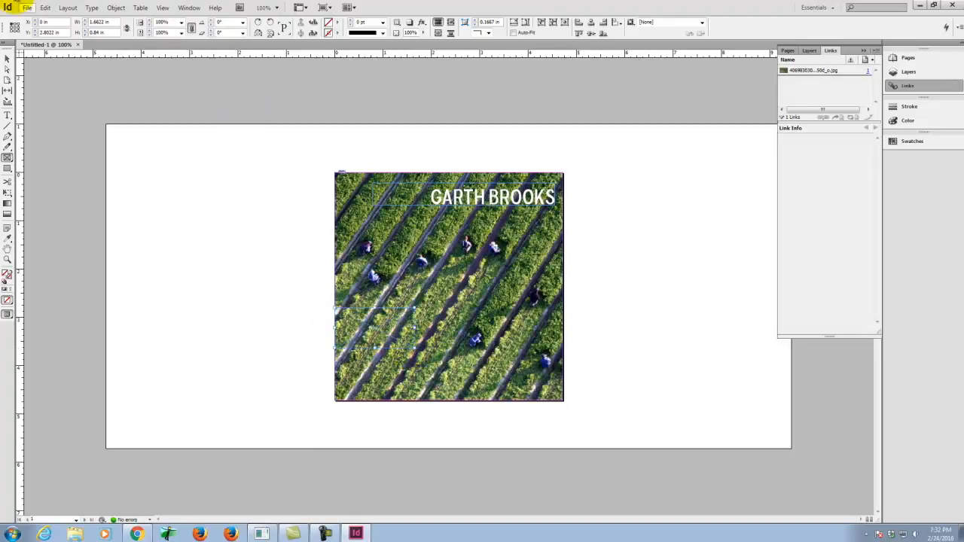
Step: Place the maxresdefault image from the Ex109 folder into the empty graphics frame
left_click(26, 8)
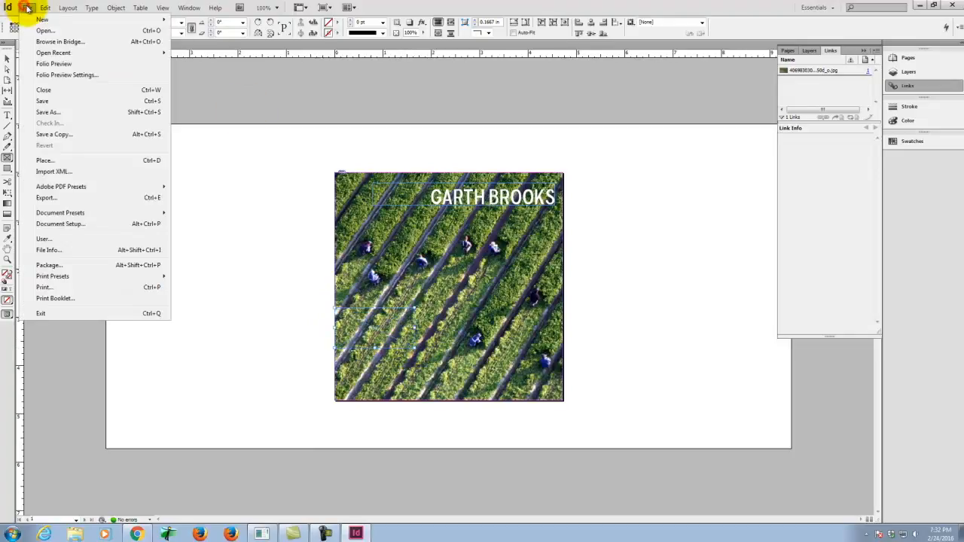
left_click(56, 161)
left_click(526, 300)
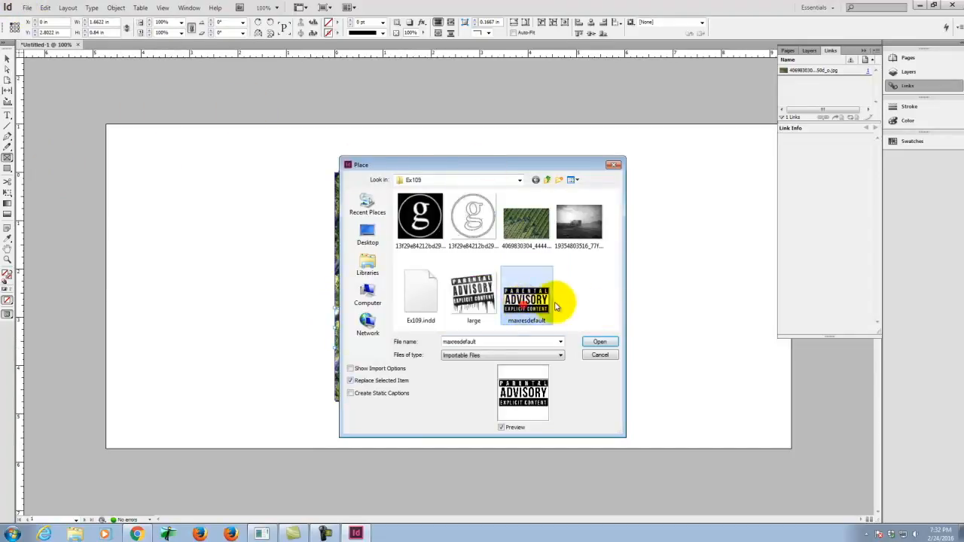
left_click(598, 342)
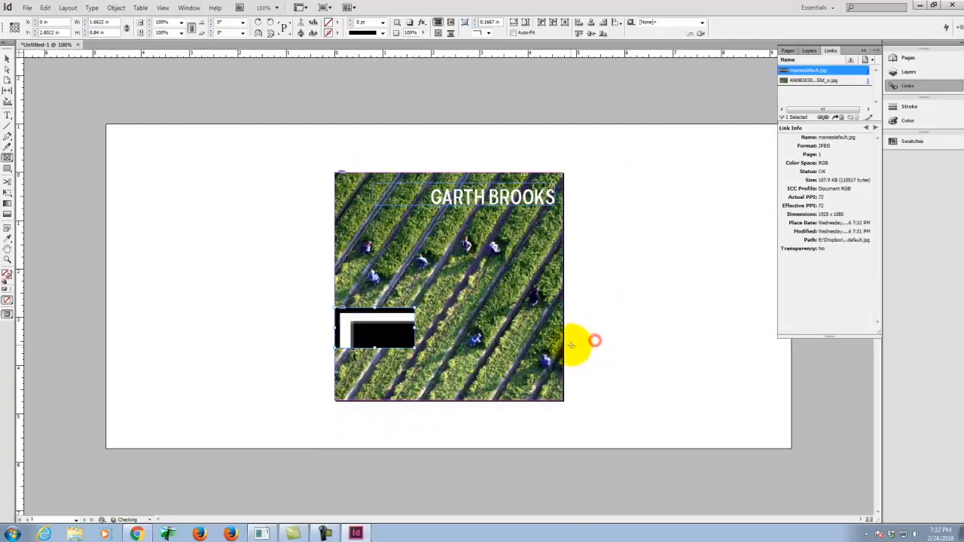
Step: Fit the Parental Advisory image with Fill Frame Proportionally, and adjust its frame with Fit Frame to Content
right_click(361, 330)
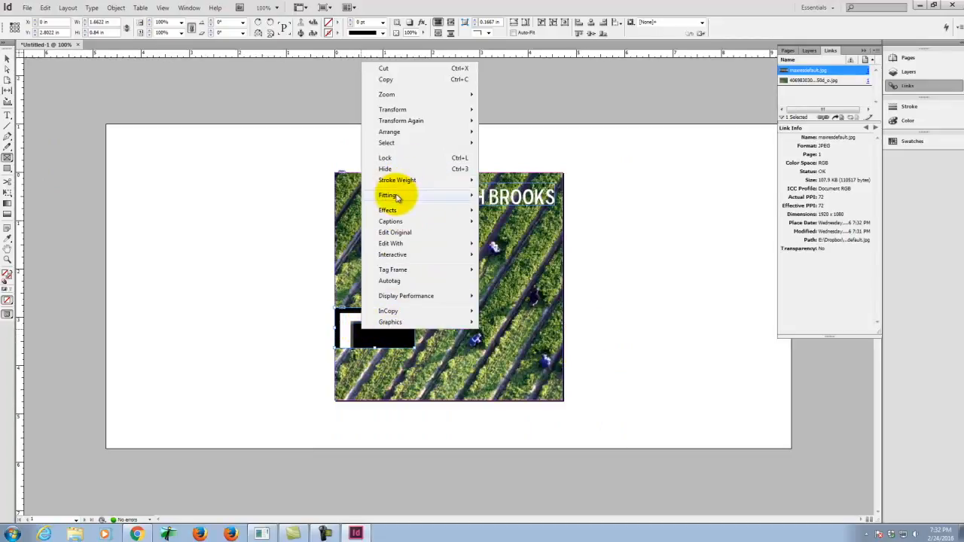
mouse_move(398, 198)
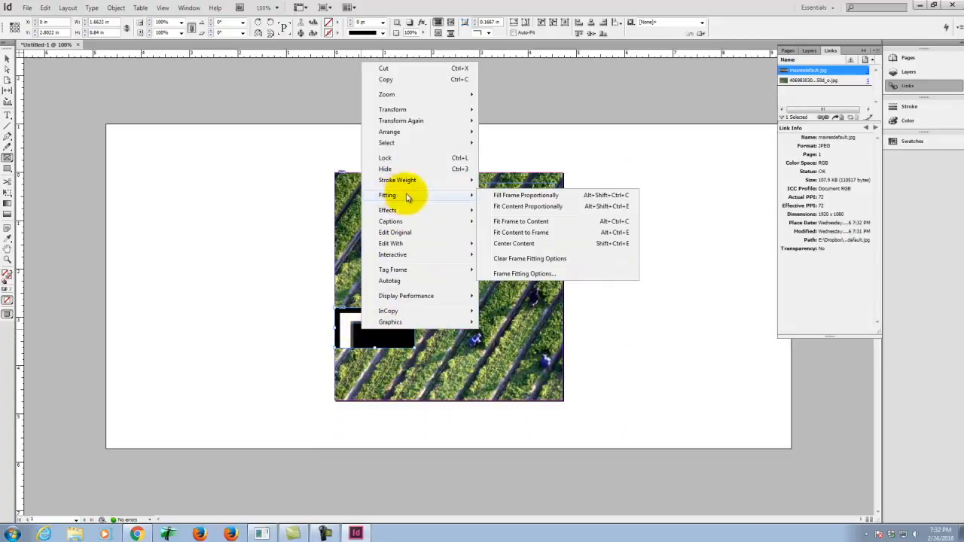
left_click(544, 202)
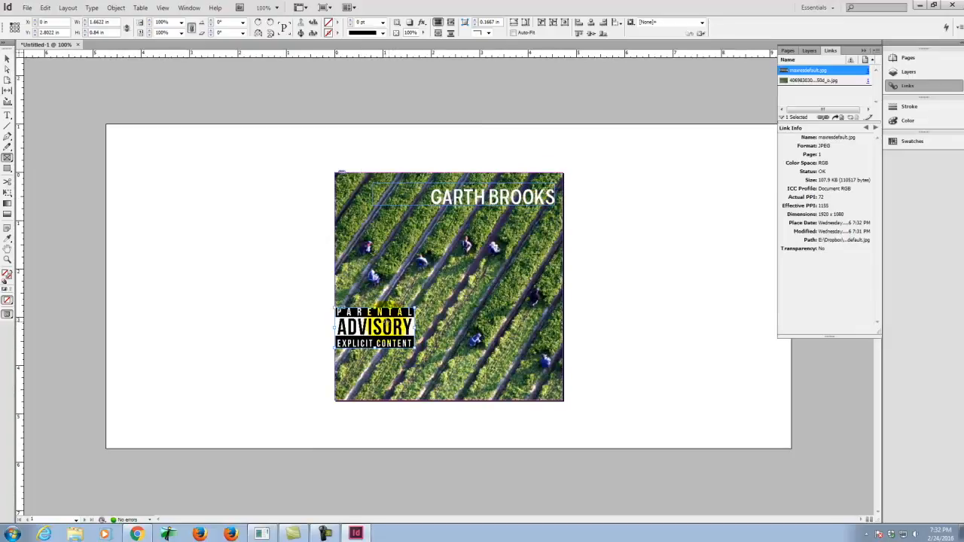
right_click(389, 325)
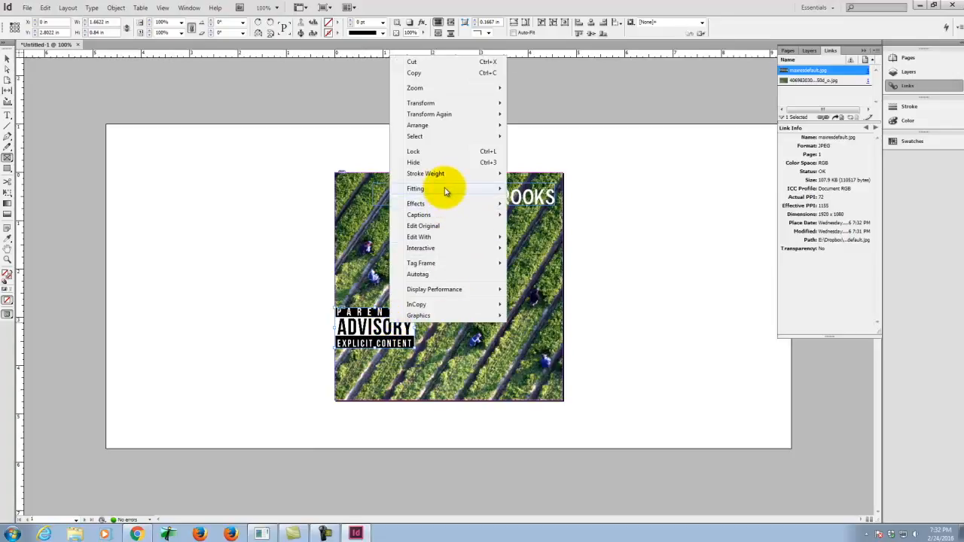
mouse_move(446, 192)
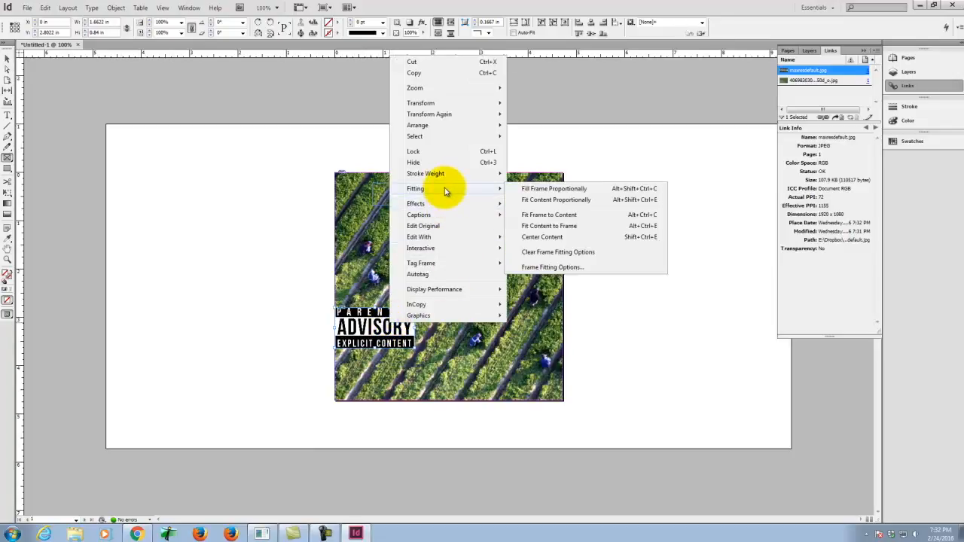
left_click(567, 216)
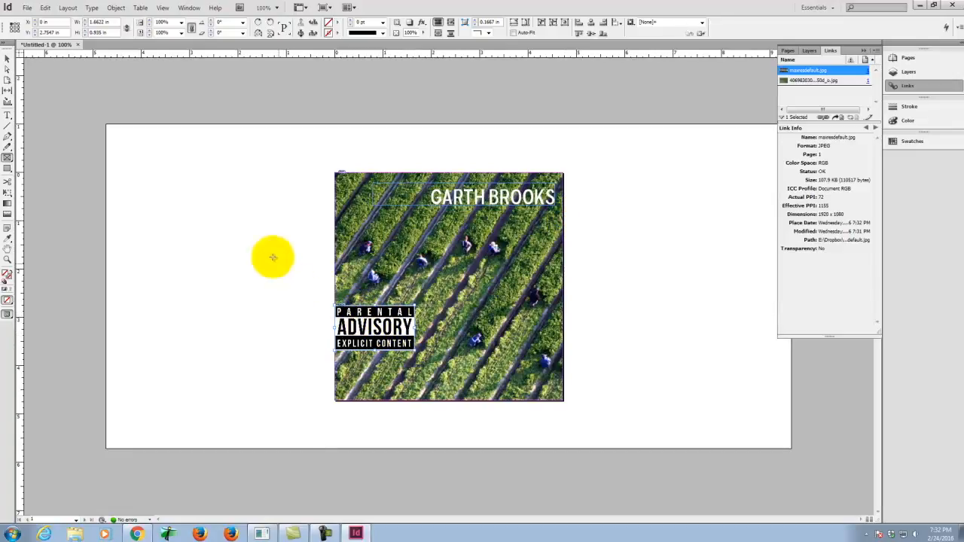
Step: Scale the Parental Advisory label down to about 1.34 by 0.75 in with Free Transform, view the farm photo's link info and deselect
left_click(10, 194)
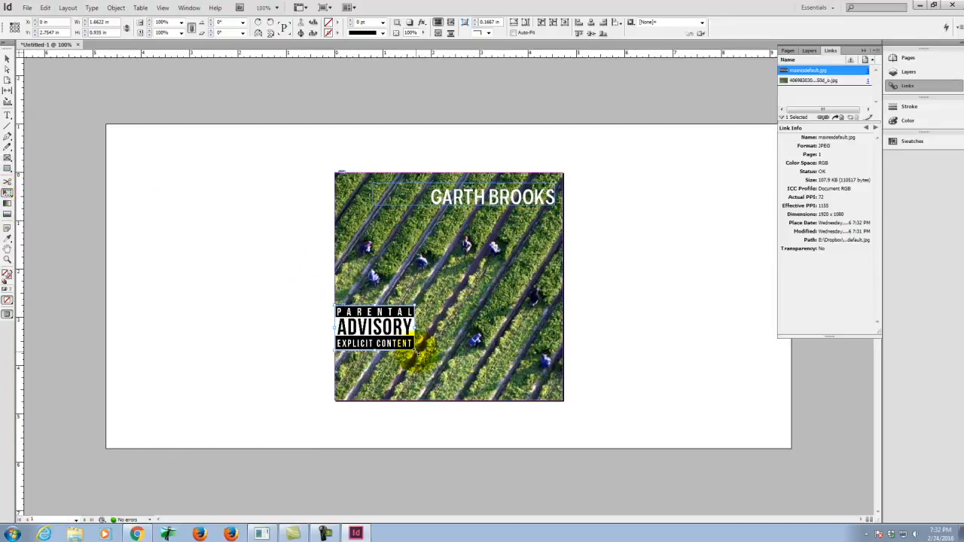
left_click_drag(397, 343, 400, 341)
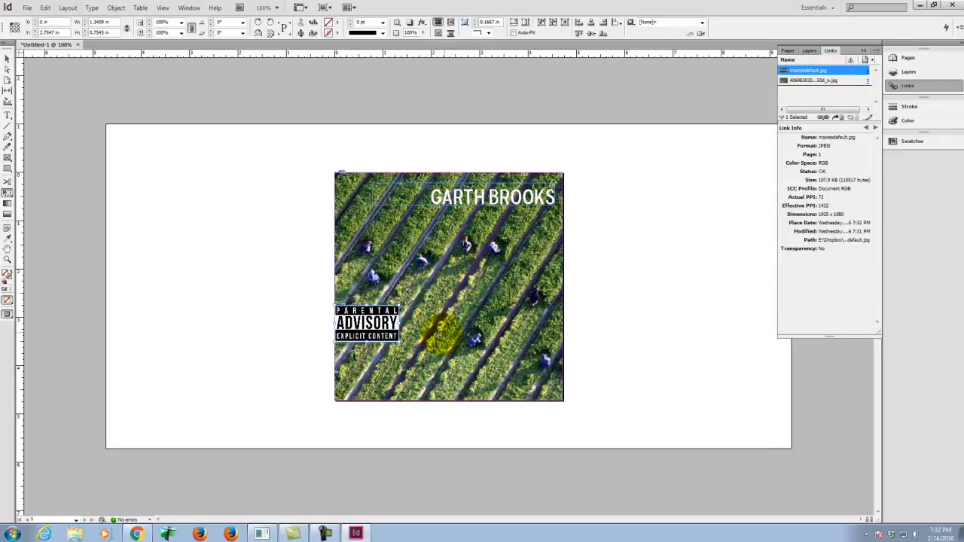
left_click(813, 81)
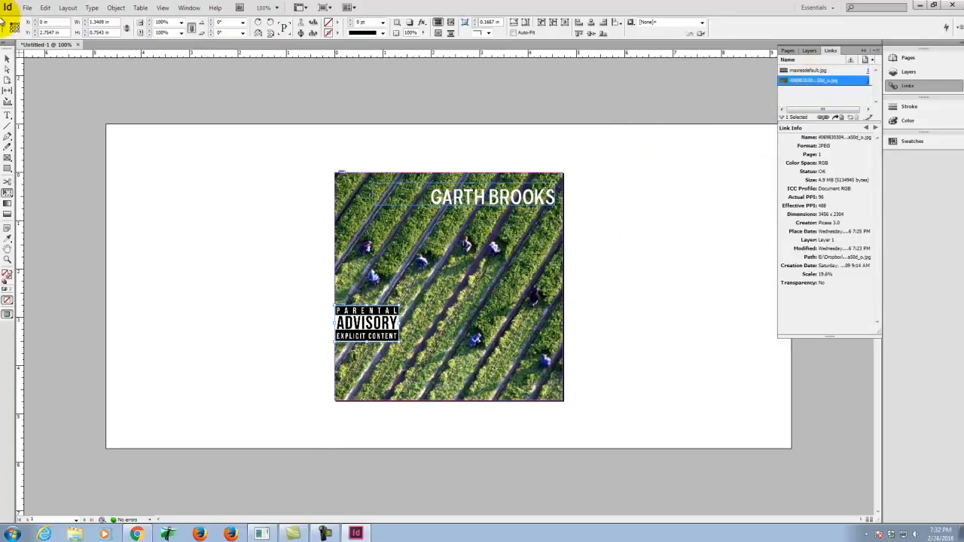
left_click(95, 112)
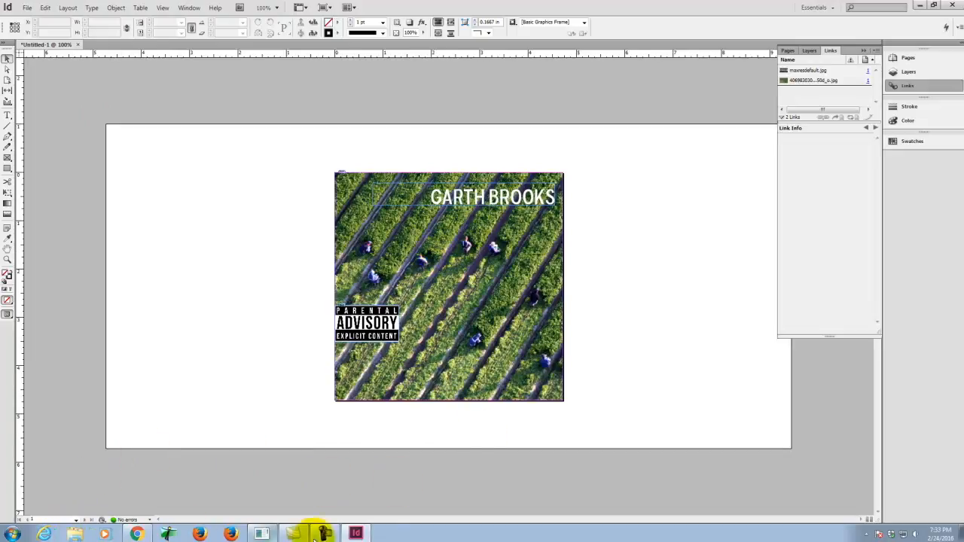
left_click(76, 530)
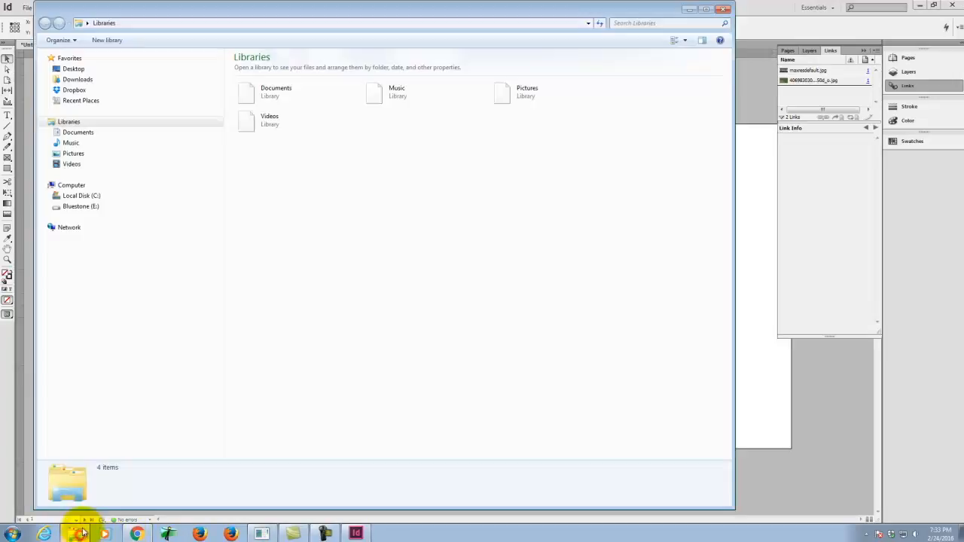
left_click(82, 207)
left_click(252, 249)
double_click(241, 264)
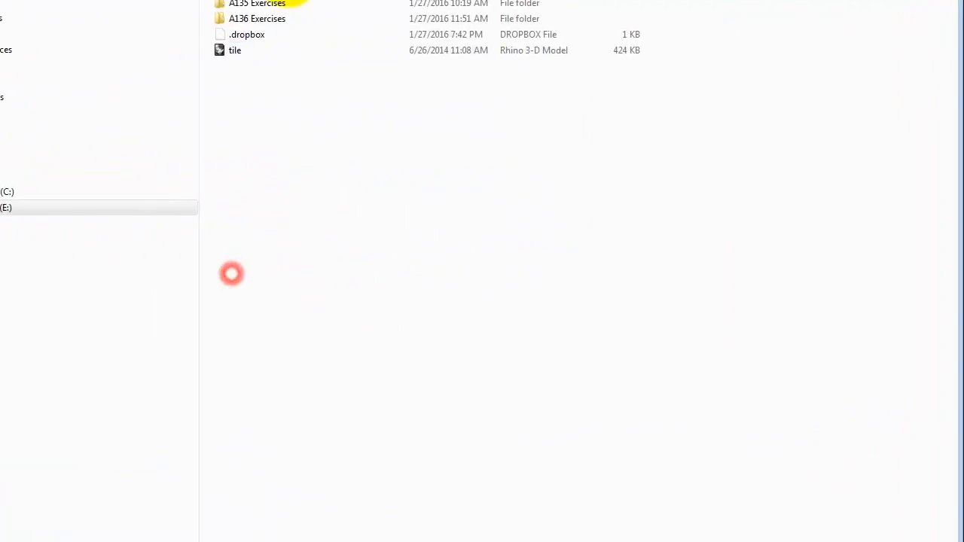
double_click(260, 41)
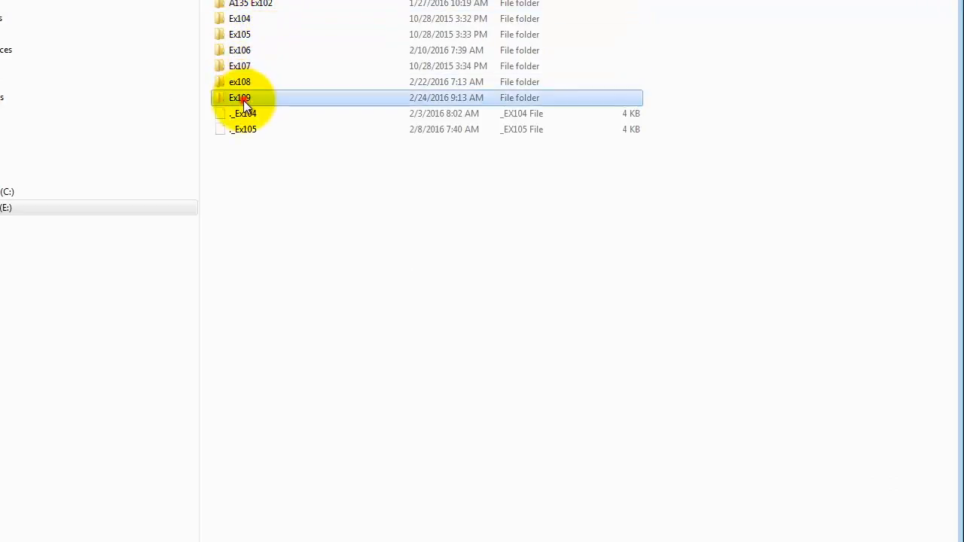
double_click(243, 98)
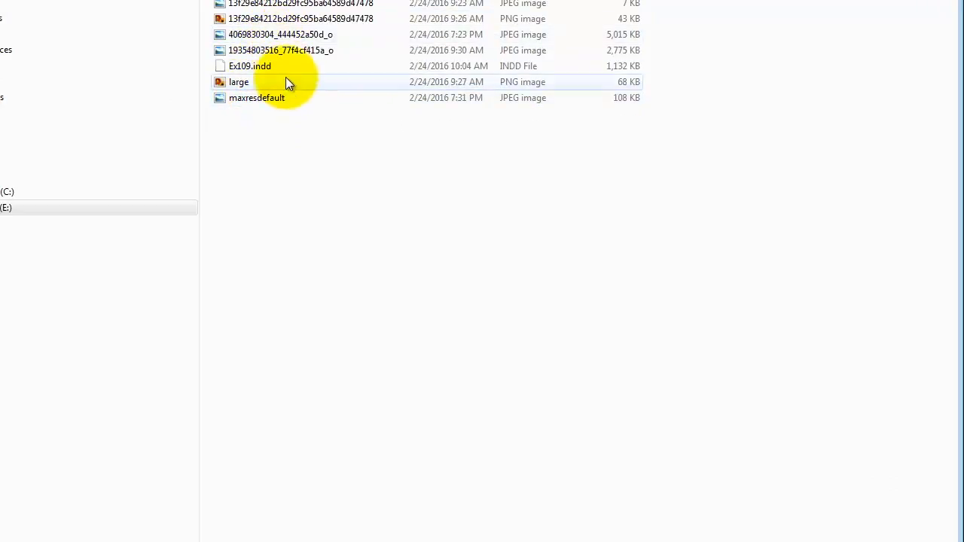
left_click(284, 39)
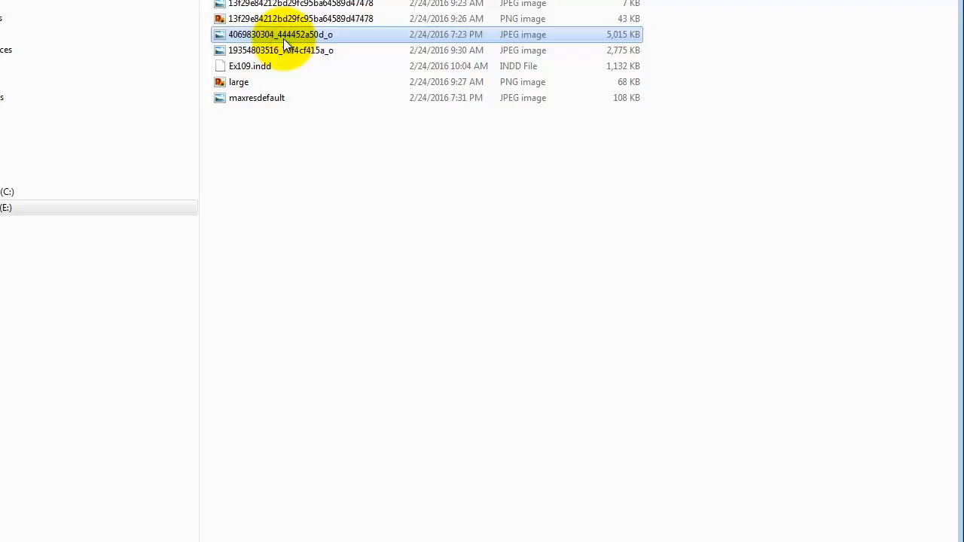
right_click(283, 39)
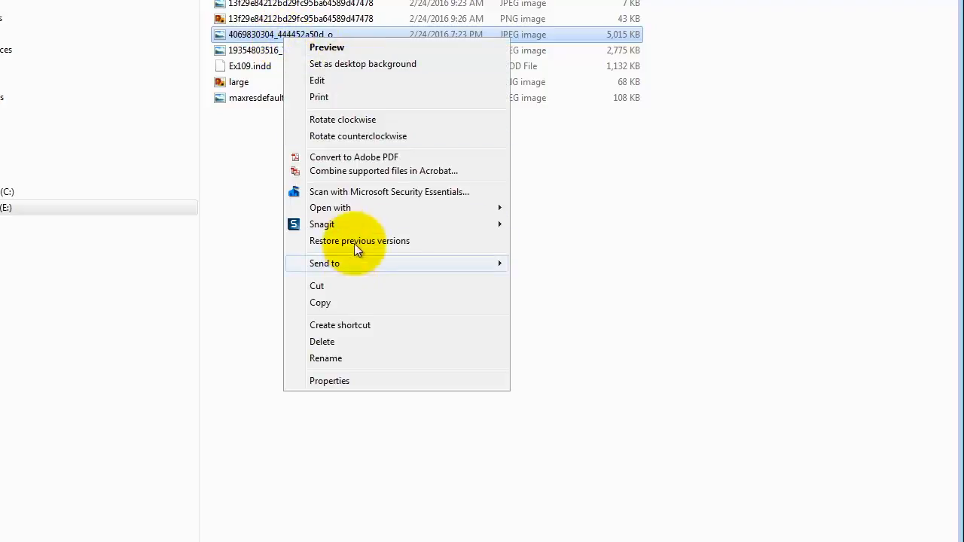
mouse_move(497, 216)
left_click(539, 230)
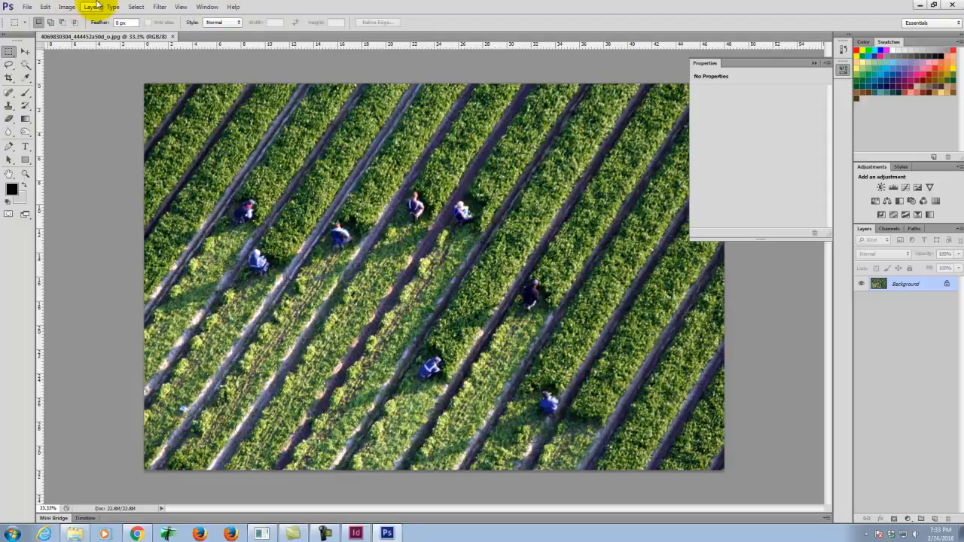
Step: Add a Channel Mixer adjustment layer above the farm photo and make it monochrome
left_click(135, 7)
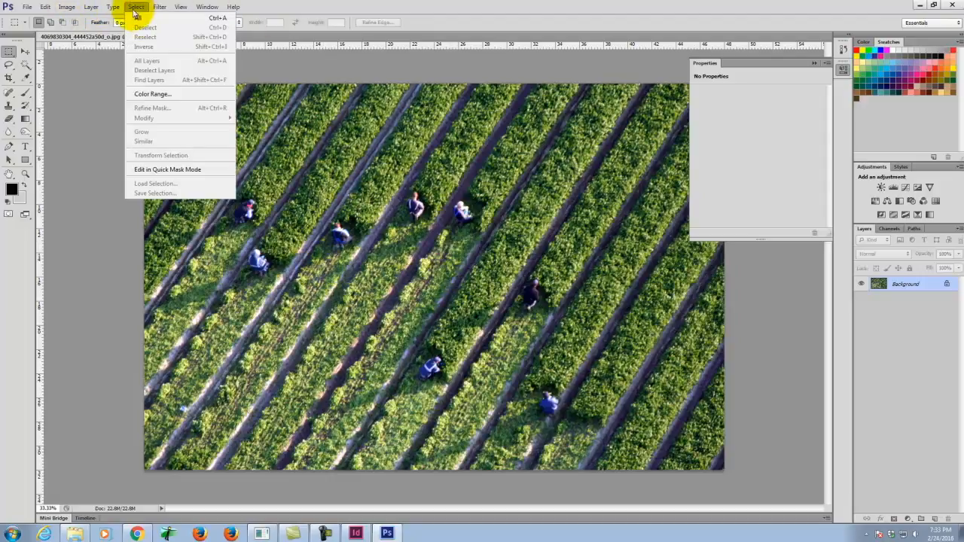
mouse_move(91, 7)
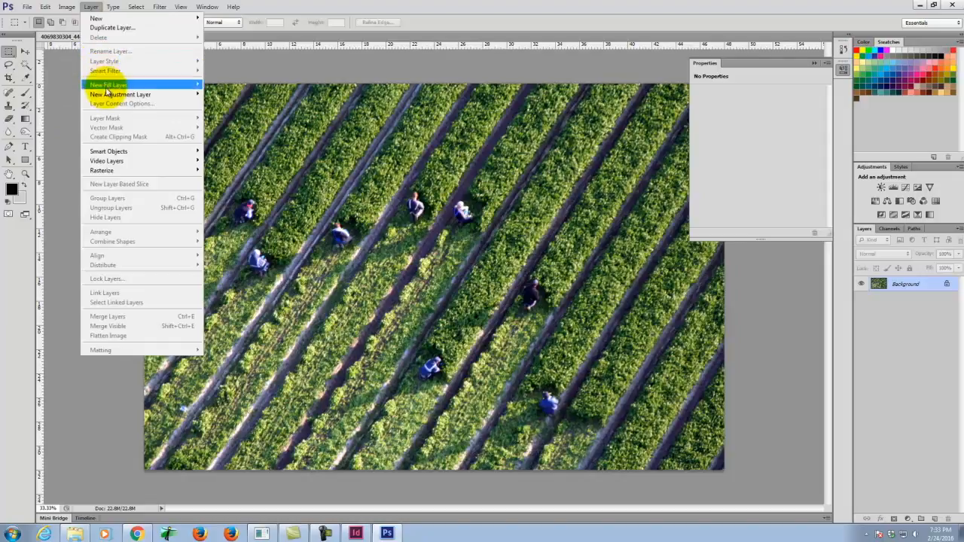
mouse_move(111, 94)
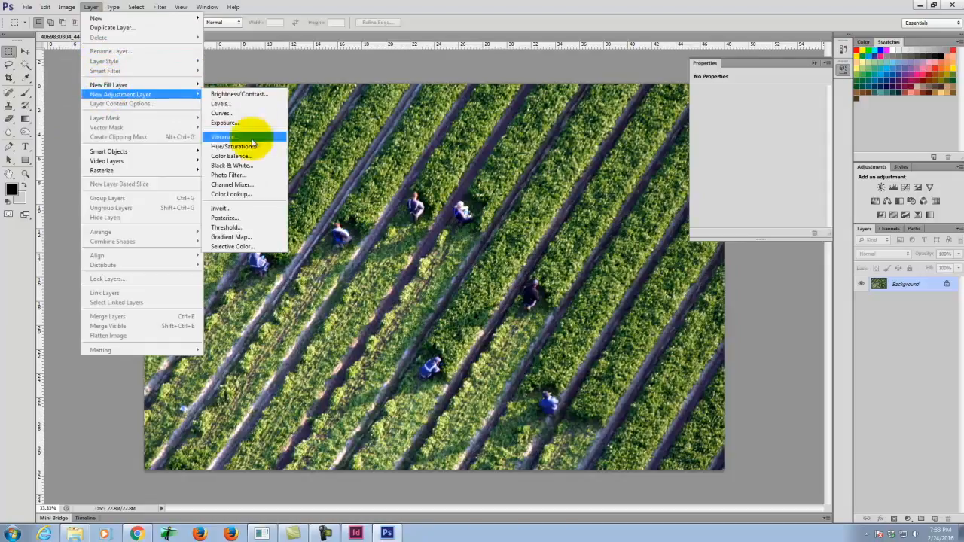
left_click(250, 185)
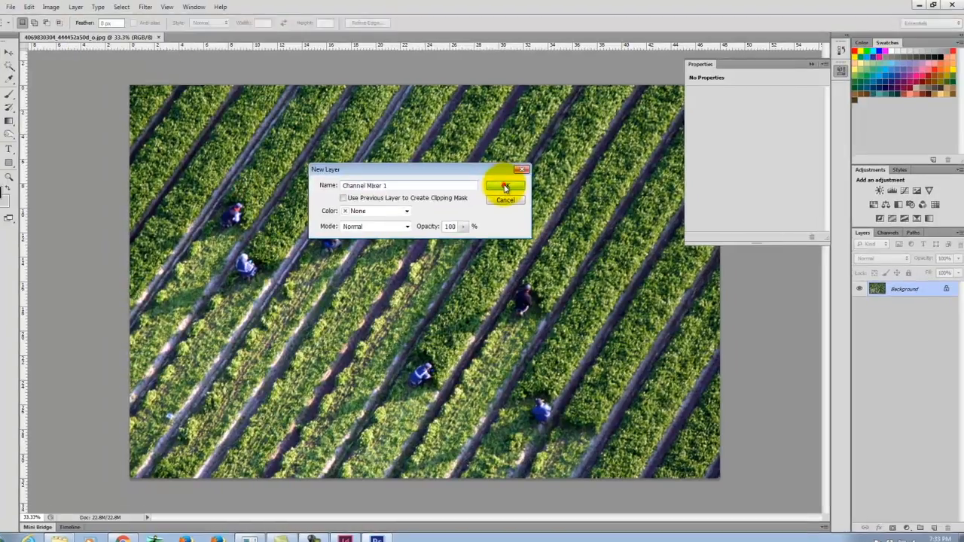
left_click(512, 183)
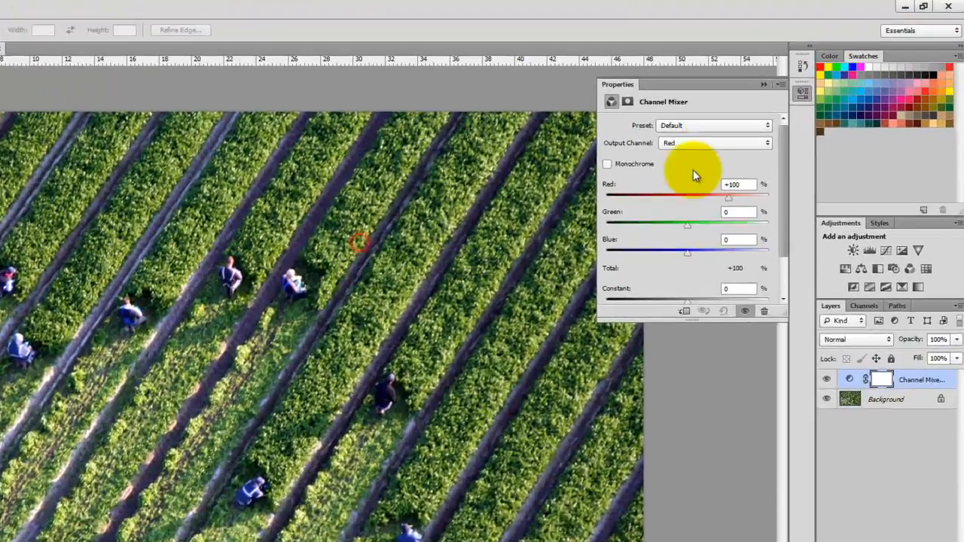
left_click(619, 164)
Step: Try the Channel Mixer's Black & White with Green Filter preset, apply Black & White with Red Filter instead, and collapse its properties
left_click(714, 127)
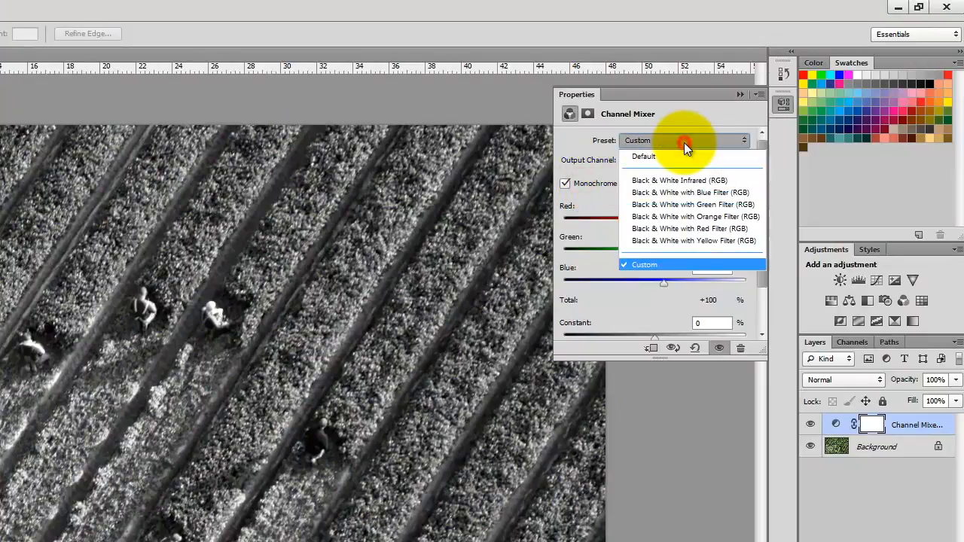
left_click(684, 204)
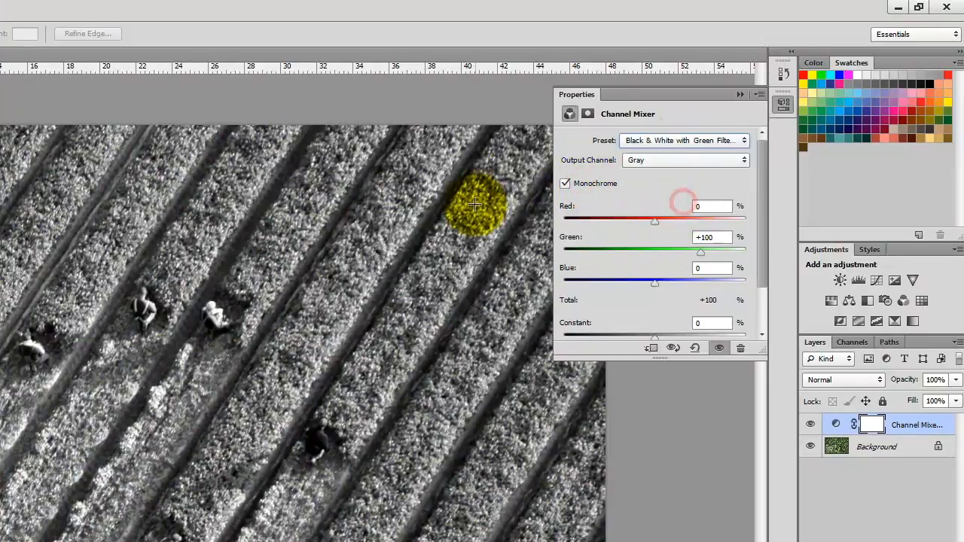
left_click(665, 157)
left_click(667, 143)
left_click(667, 141)
left_click(679, 229)
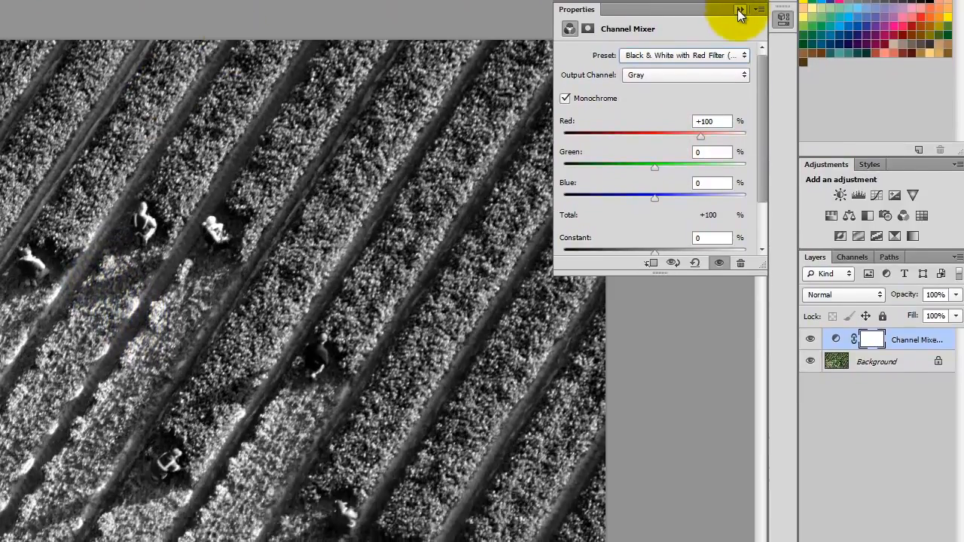
left_click(740, 10)
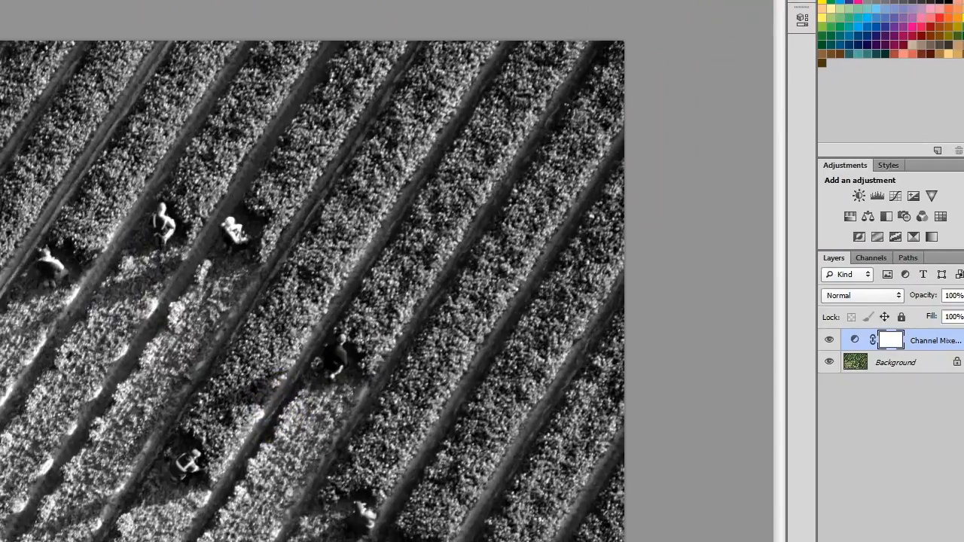
key("ctrl+shift+s")
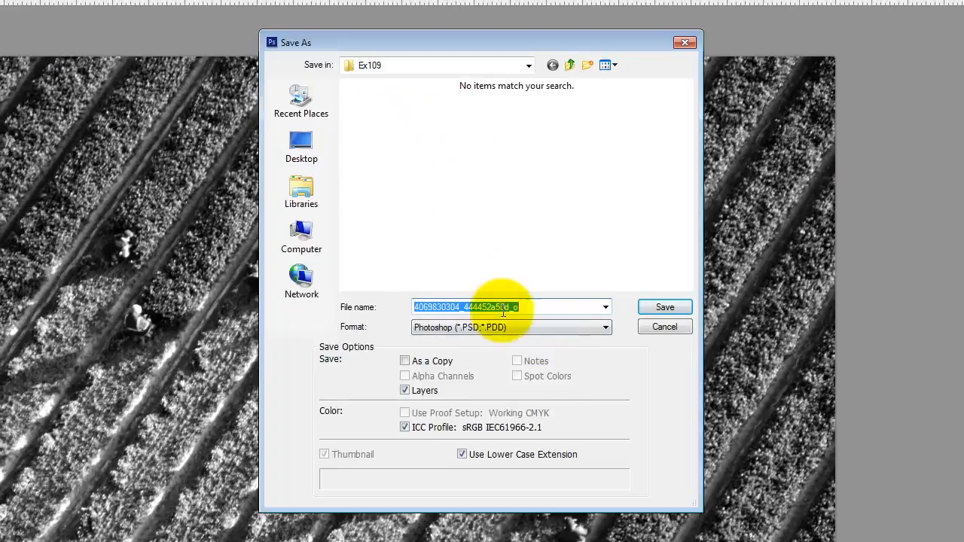
left_click(476, 329)
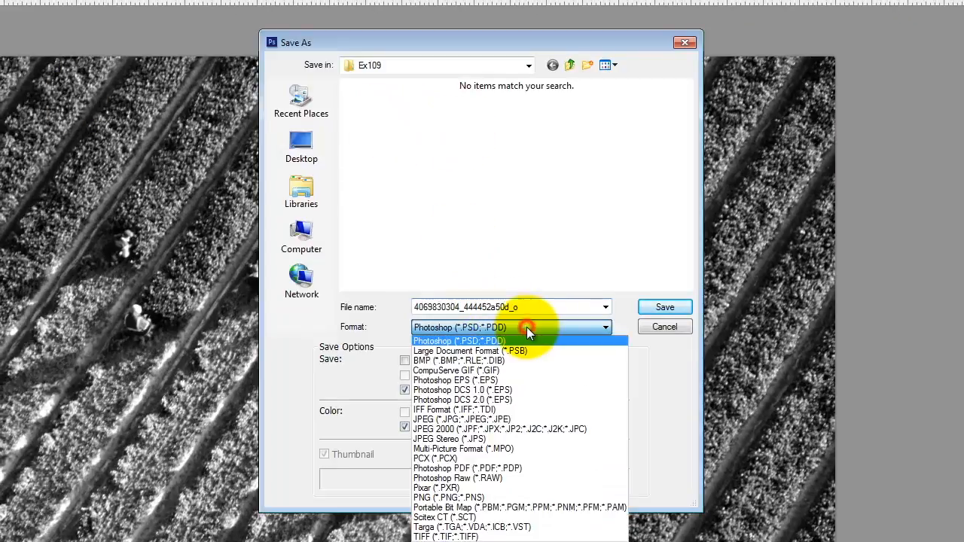
left_click(517, 419)
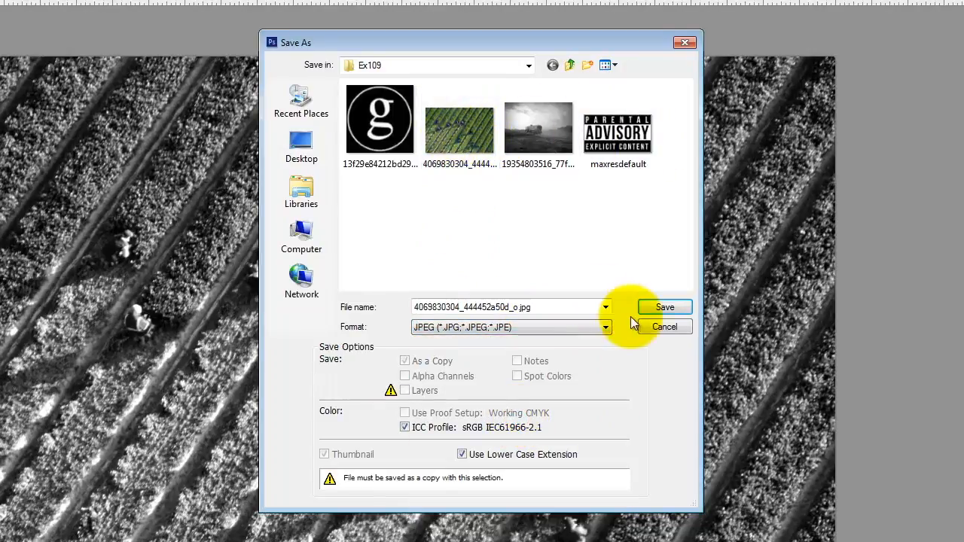
left_click(654, 307)
left_click(444, 232)
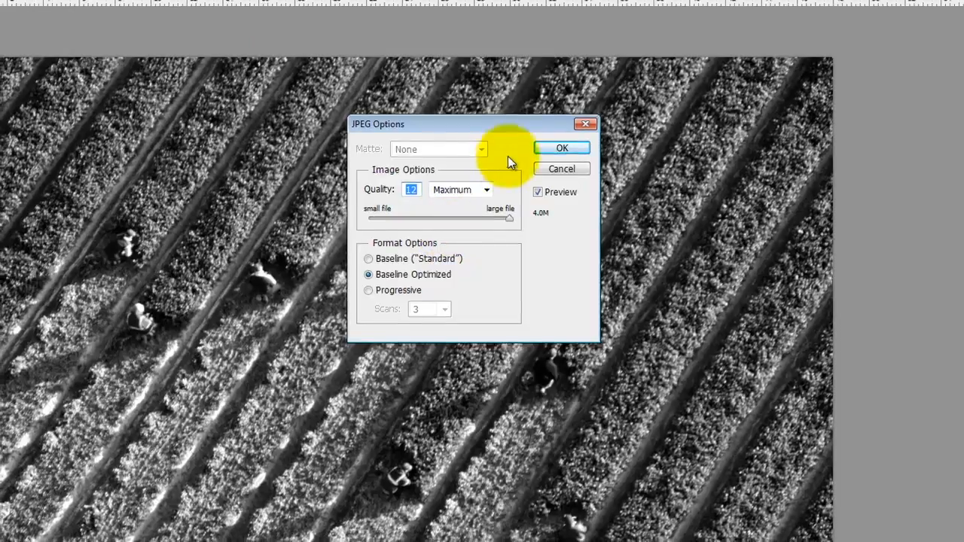
left_click(555, 146)
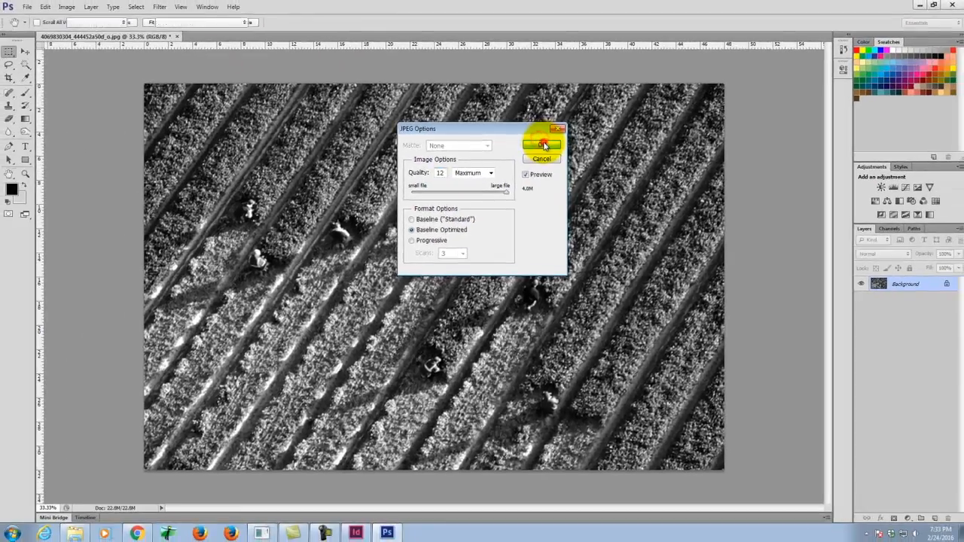
Step: Switch back to InDesign and update the modified link of the farm photo
left_click(354, 531)
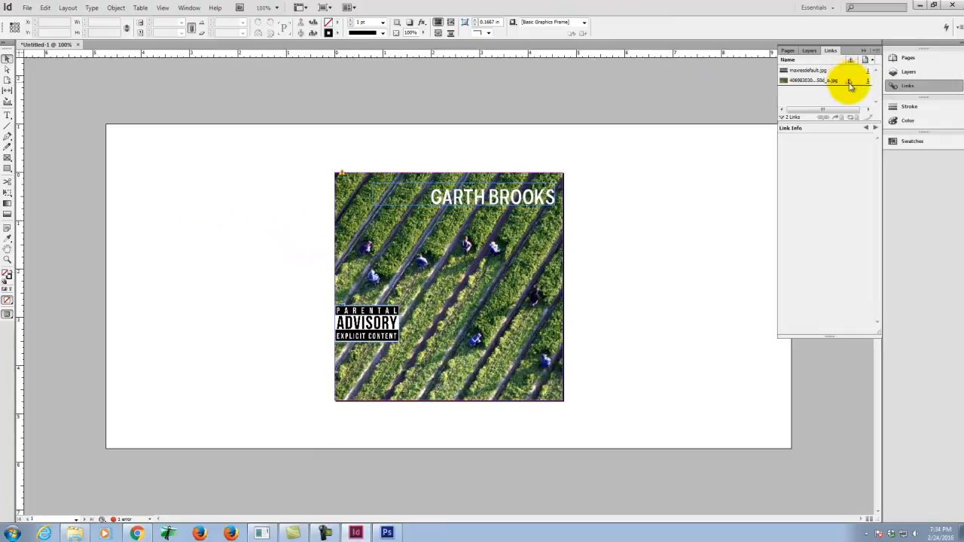
left_click(849, 82)
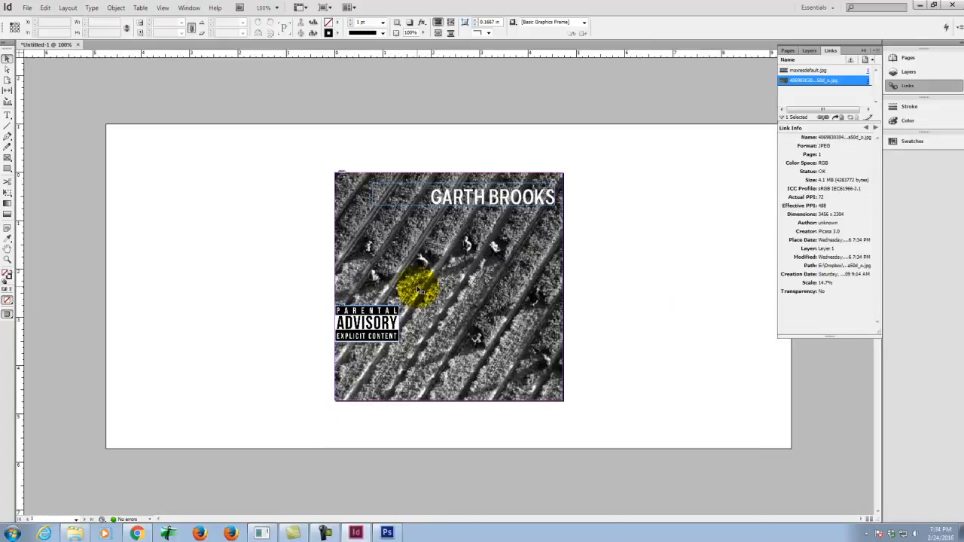
Step: Switch the document view to High Quality Display to check the farm photo at 400% magnification
key("ctrl+equal")
key("ctrl+equal")
key("ctrl+equal")
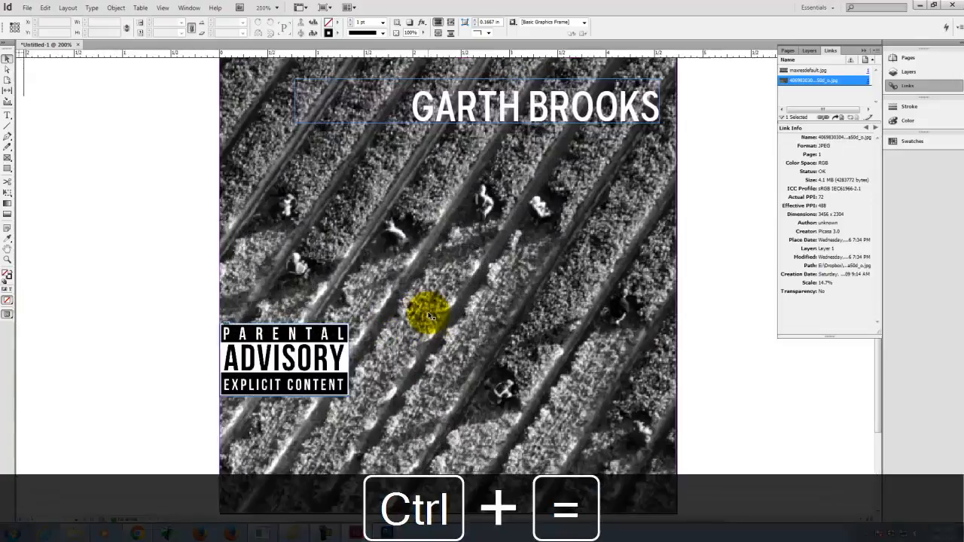
key("ctrl+equal")
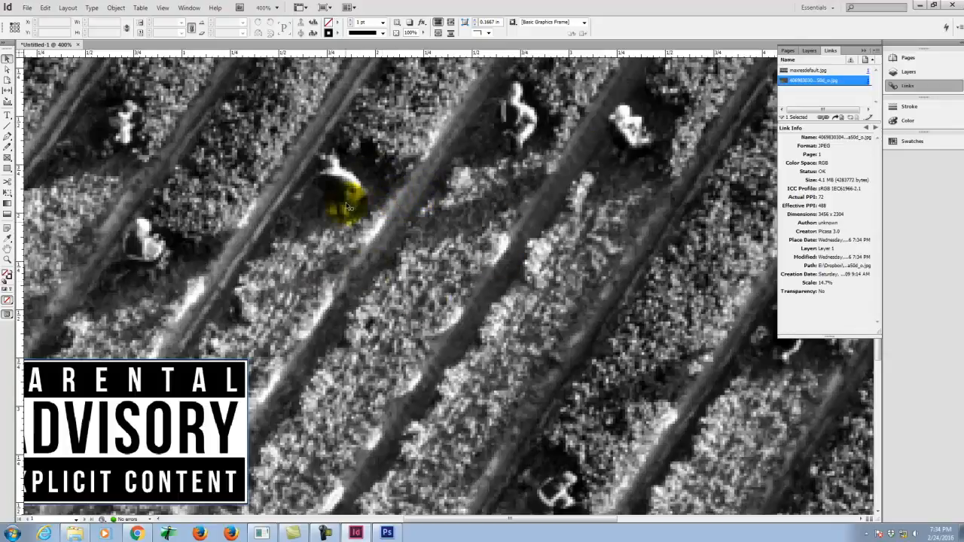
right_click(467, 195)
mouse_move(516, 293)
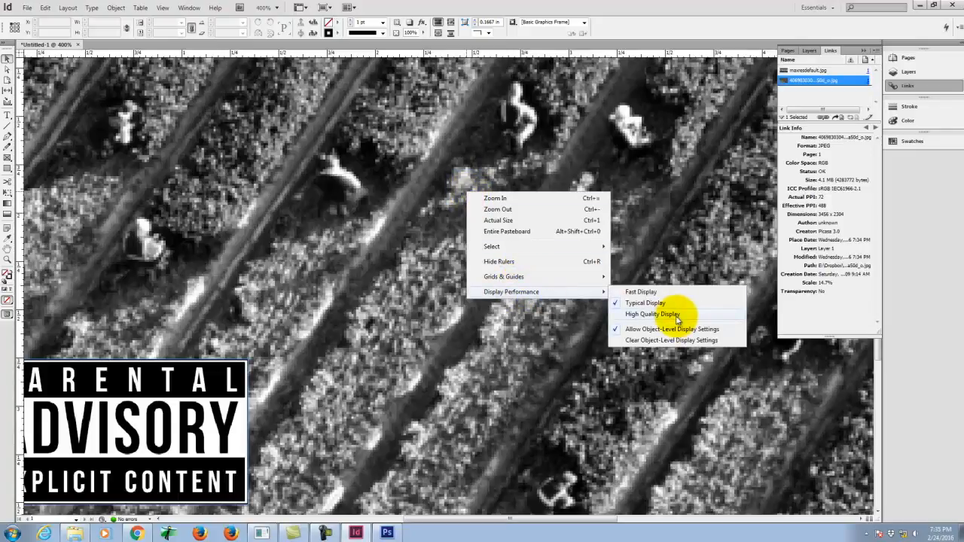
left_click(675, 315)
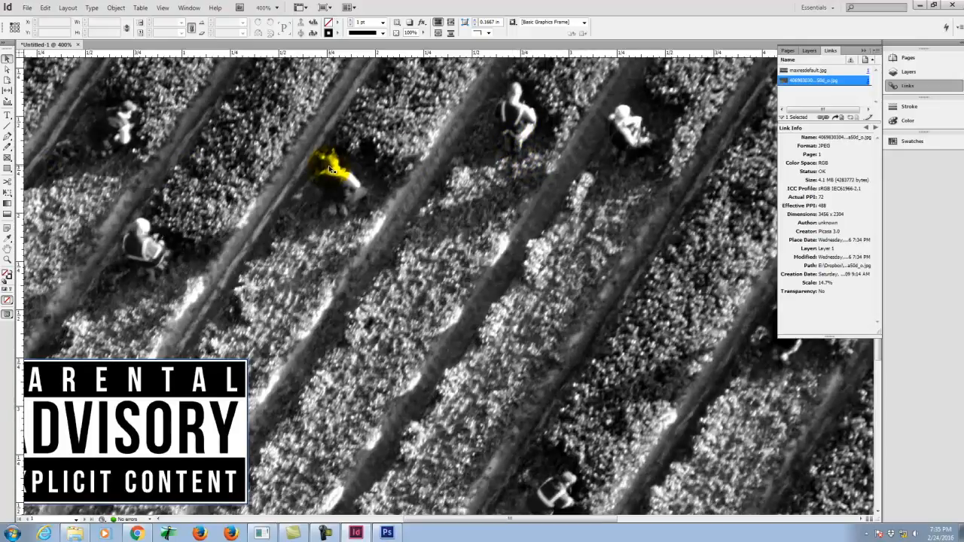
left_click(252, 104)
left_click(26, 8)
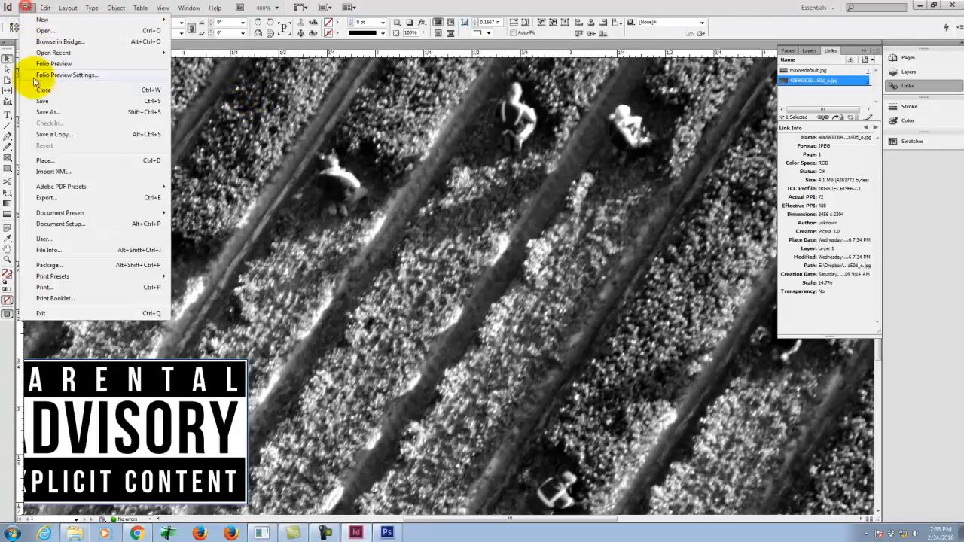
left_click(43, 161)
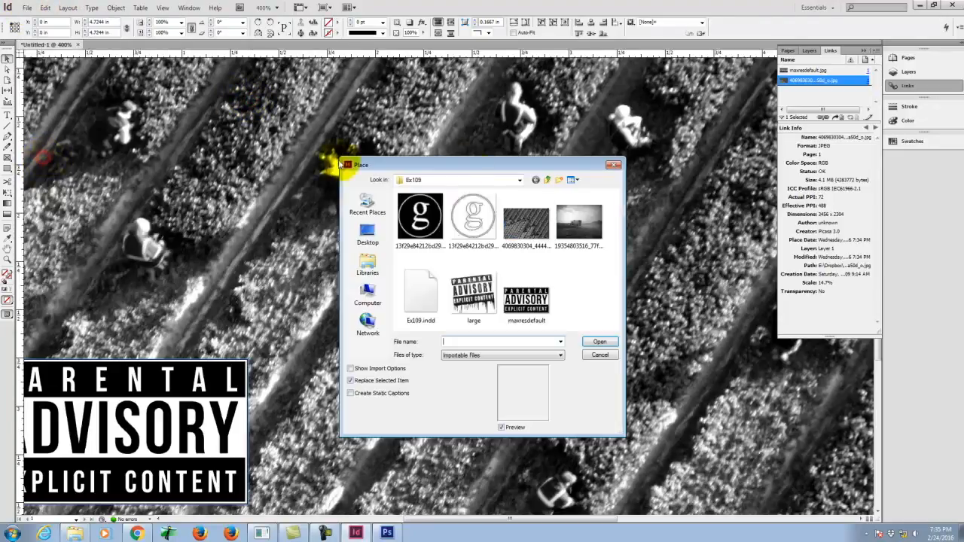
left_click(578, 221)
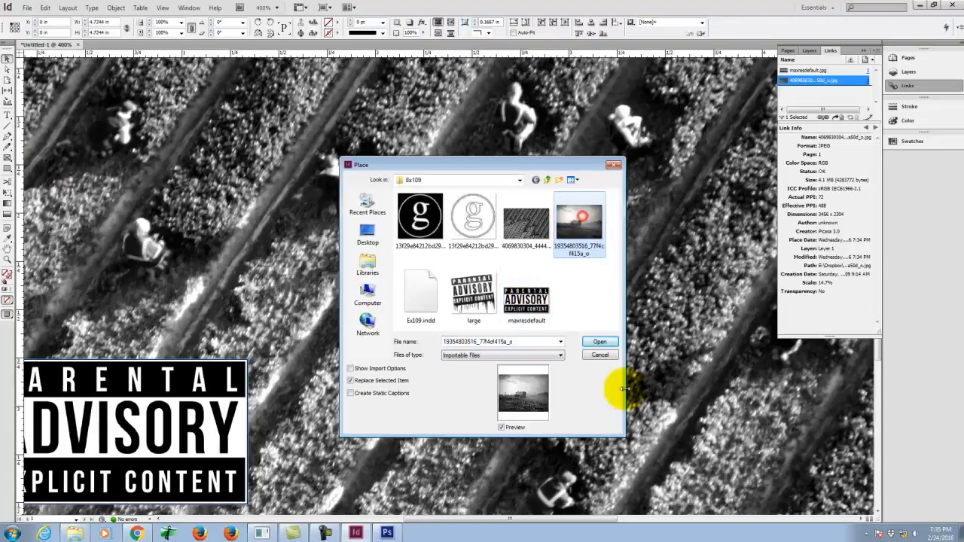
left_click(607, 341)
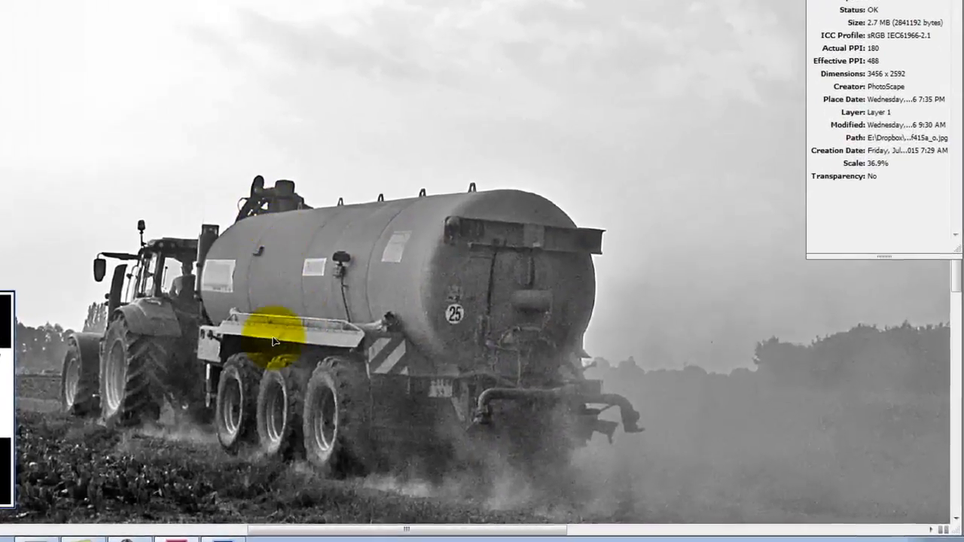
Step: Set the tractor photo's display performance to Typical Display and fit the whole page in the window
right_click(308, 294)
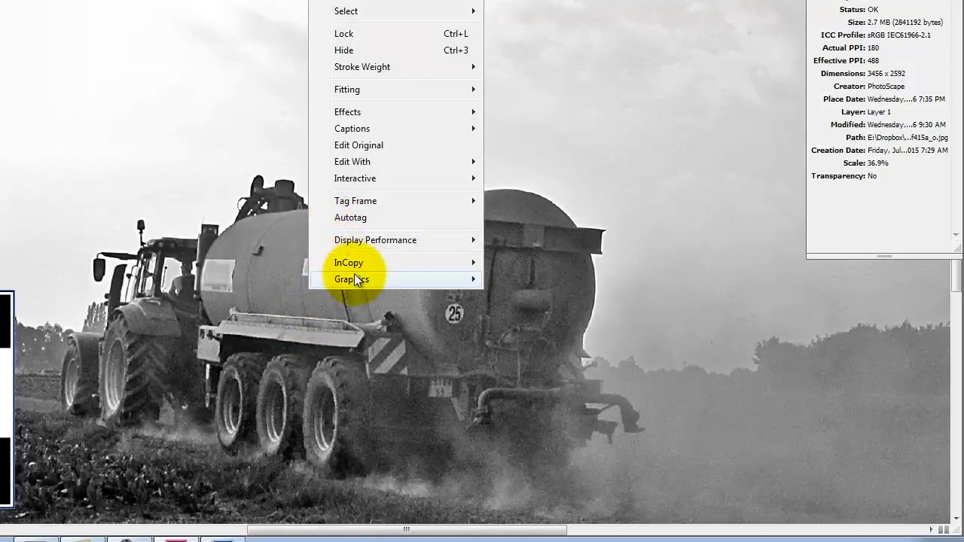
mouse_move(362, 241)
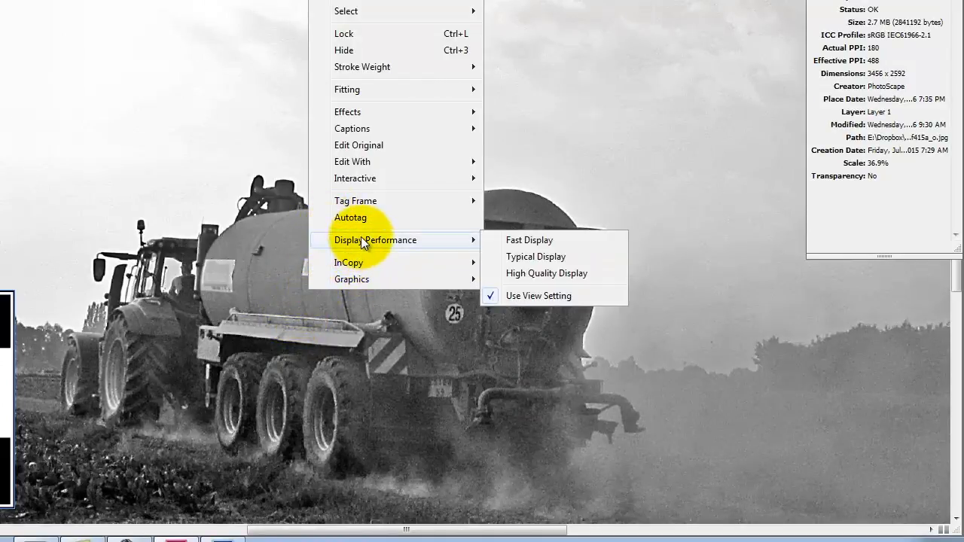
left_click(525, 258)
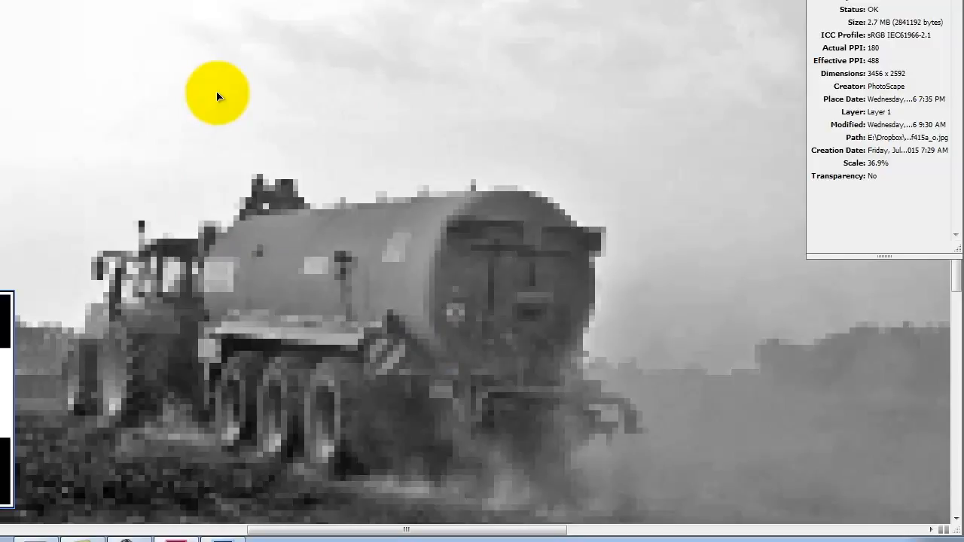
key("ctrl+0")
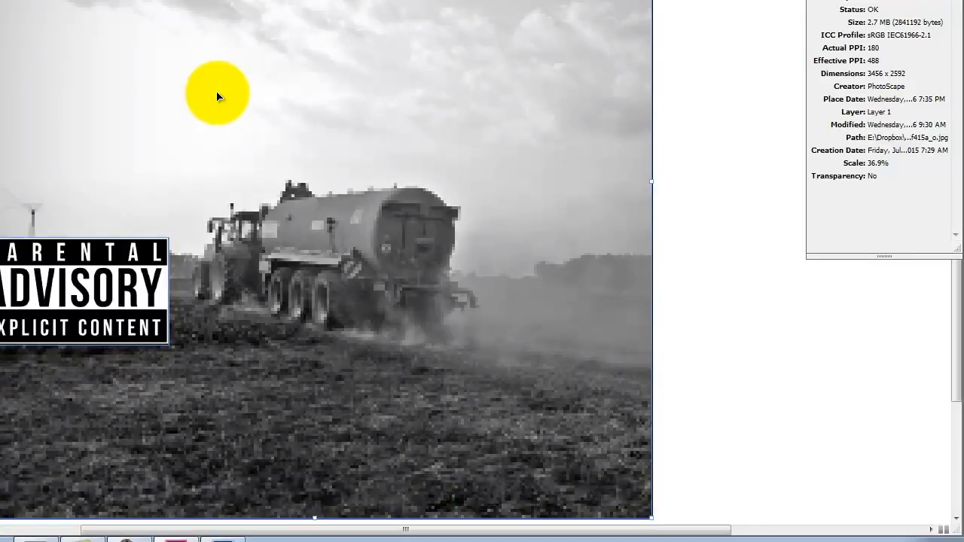
Step: Move the Parental Advisory label straight down the cover's left edge, onto the dark field
left_click(73, 299)
mouse_move(73, 299)
left_mouse_down()
mouse_move(51, 377)
mouse_move(62, 400)
mouse_move(76, 315)
left_mouse_up()
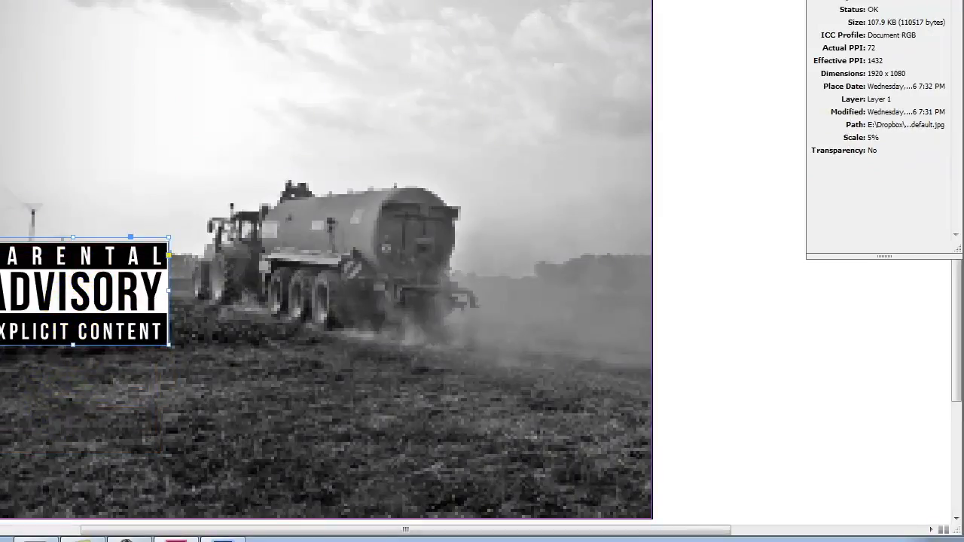
left_click_drag(109, 305, 108, 422)
left_click(63, 326)
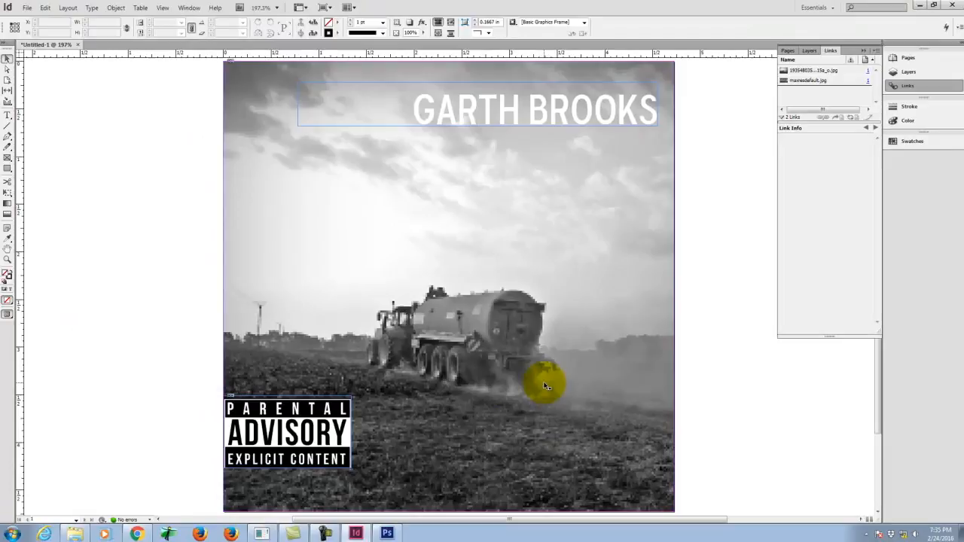
Step: Move the GARTH BROOKS title from the top of the cover down to its lower right, over the field
left_click(534, 61)
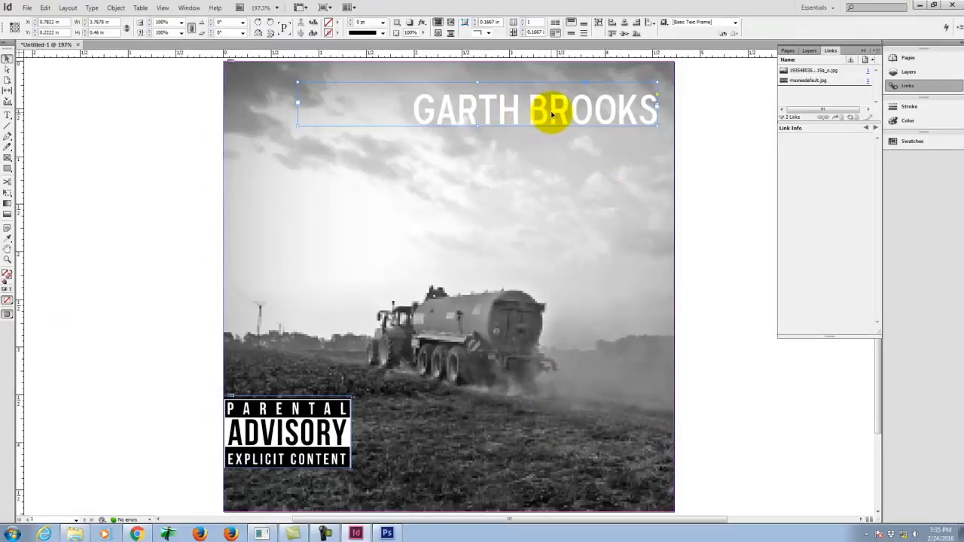
left_click_drag(556, 114, 558, 416)
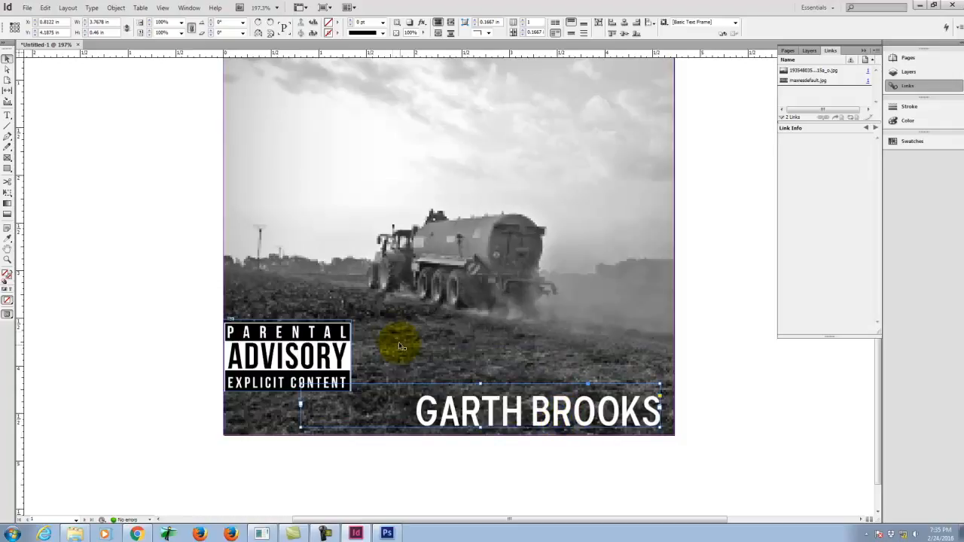
left_click_drag(263, 342, 285, 114)
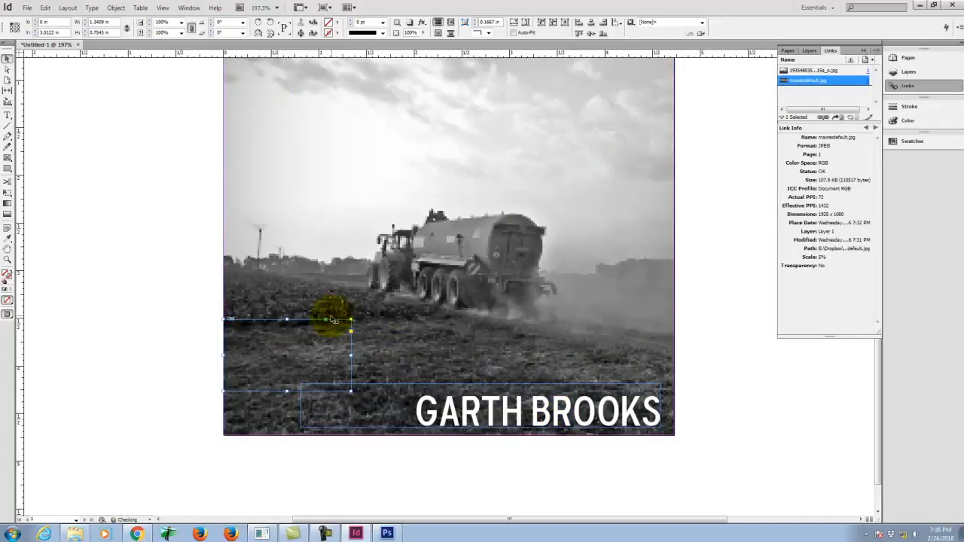
key("ctrl+z")
left_click(144, 278)
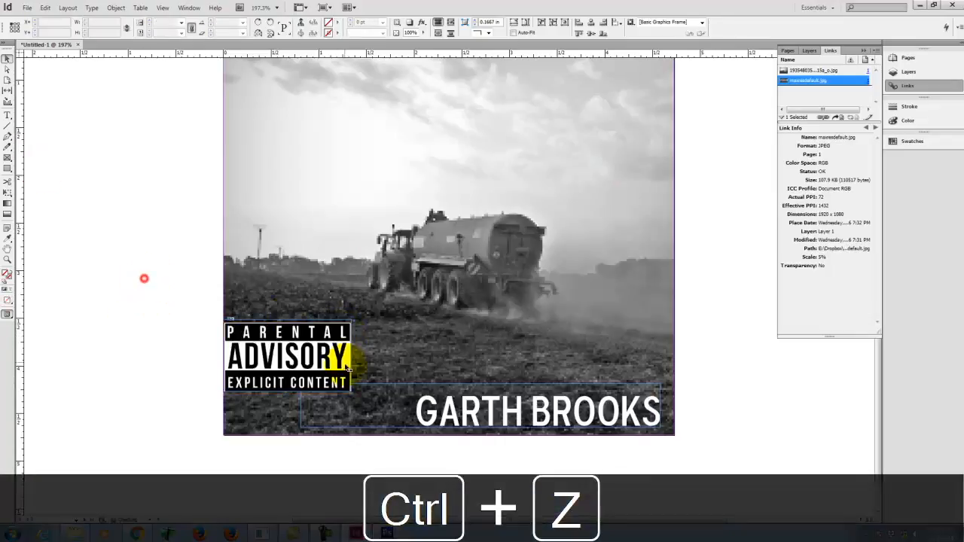
Step: Move the Parental Advisory label up along the cover's left edge into the sky area
left_click_drag(312, 354, 313, 102)
left_click(118, 209)
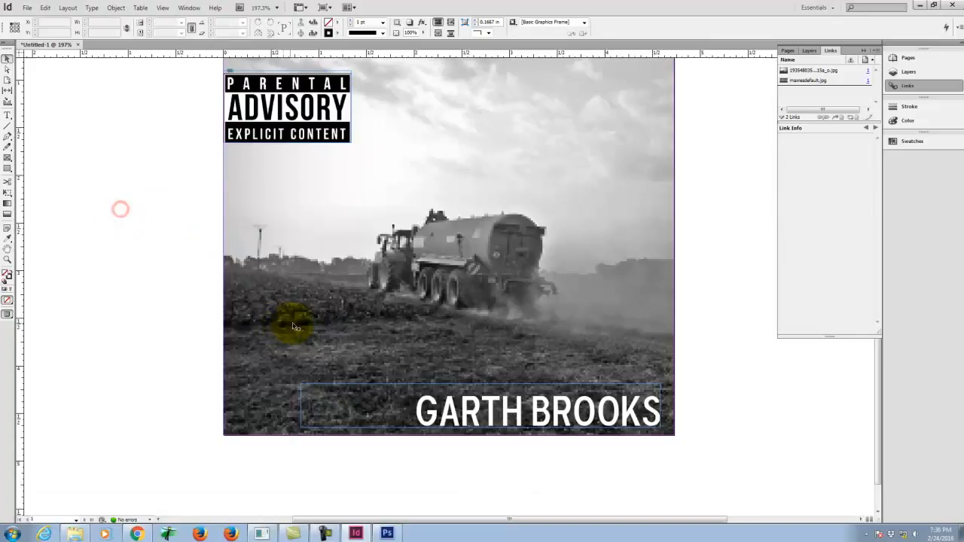
scroll(334, 332, "up", 2)
scroll(333, 331, "up", 3)
scroll(338, 324, "down", 3)
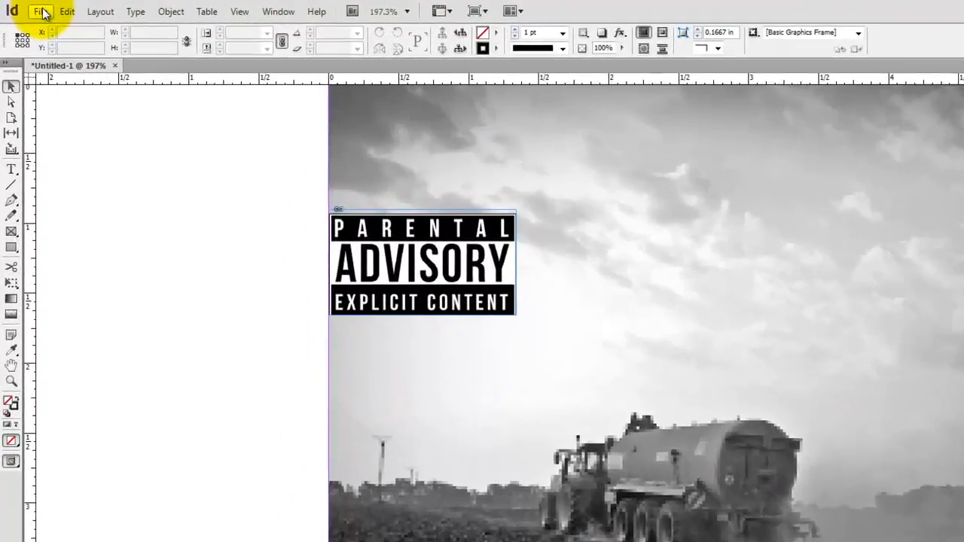
Step: Save the cover as InDesign CS6 document Ex109e.indd in the Ex109 folder
left_click(28, 7)
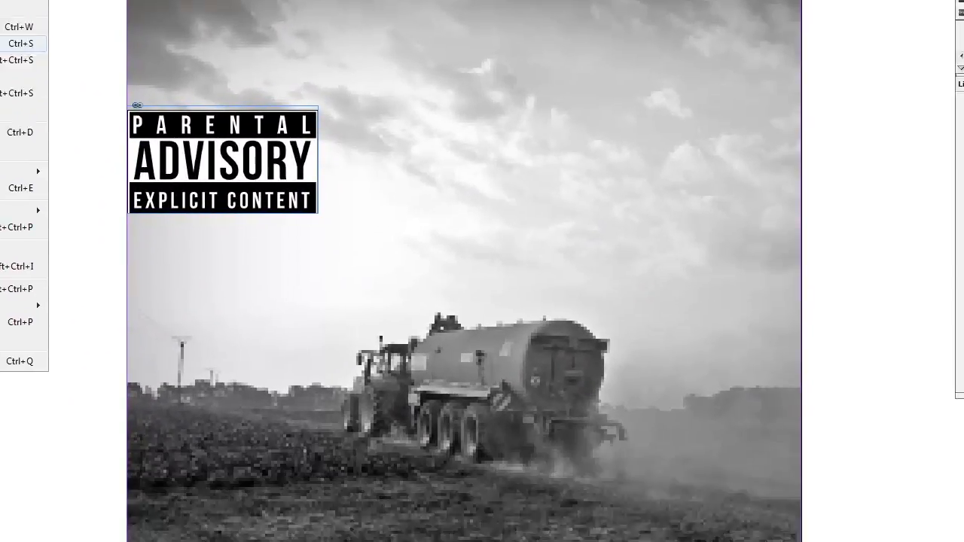
left_click(21, 43)
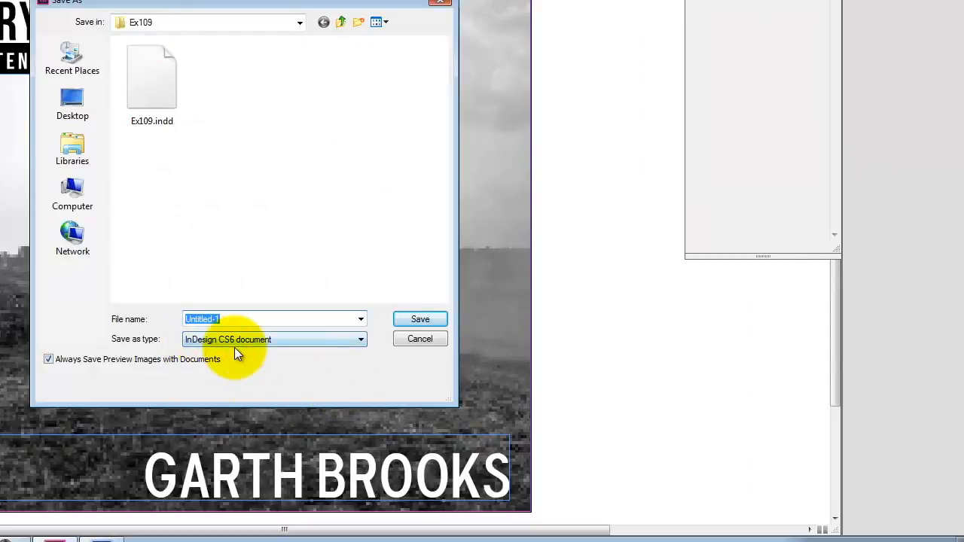
left_click(178, 54)
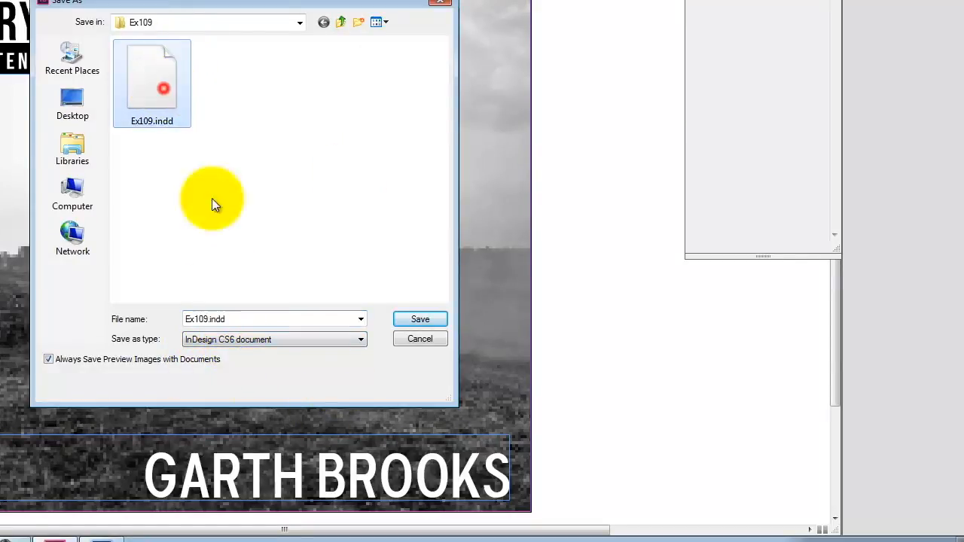
double_click(205, 319)
left_click(205, 318)
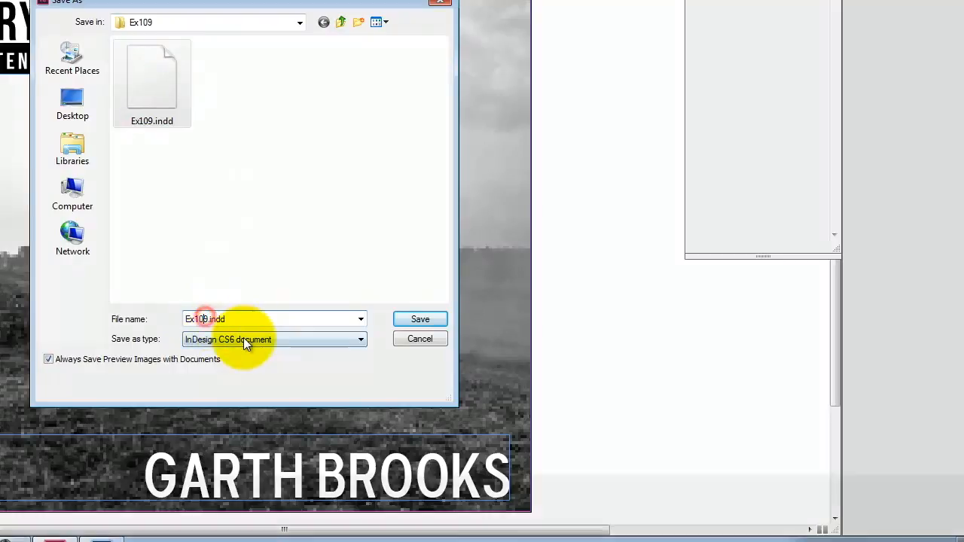
type("e")
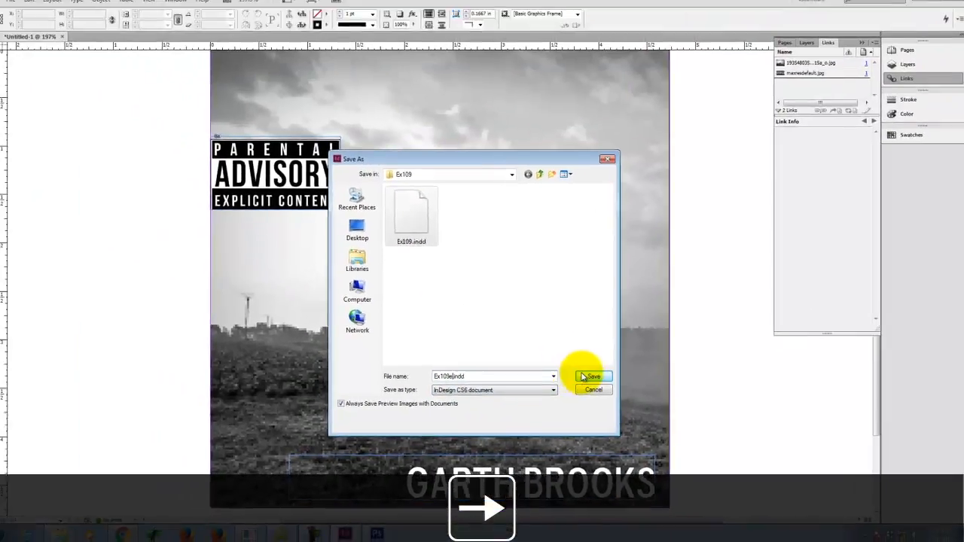
left_click(421, 318)
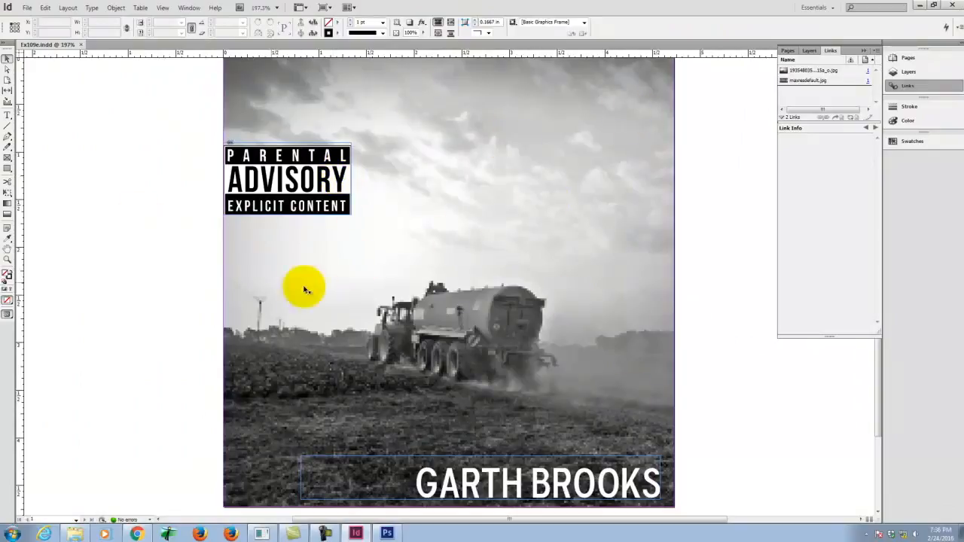
Step: Export the cover as JPEG Ex109e.jpg to the Ex109 folder with Maximum quality, 300 ppi and RGB colour
left_click(26, 9)
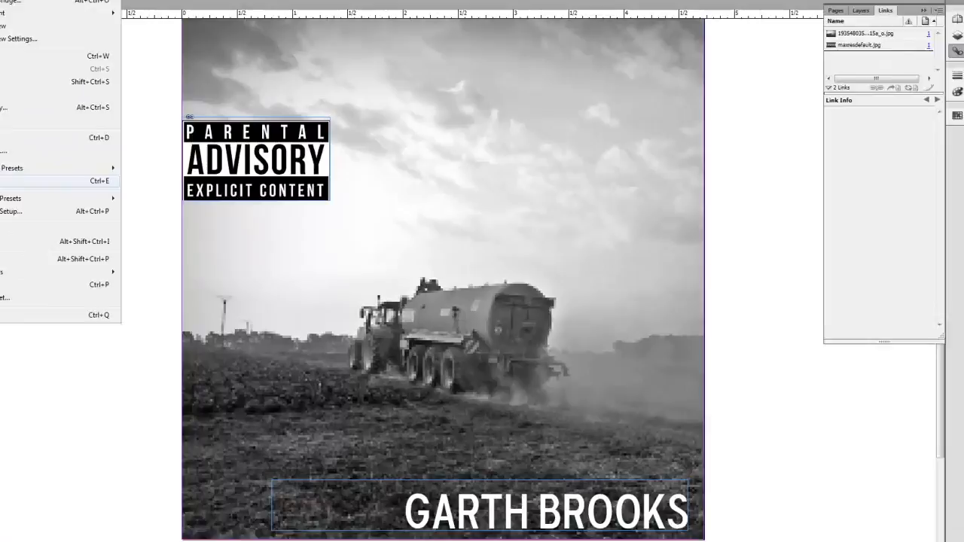
left_click(45, 198)
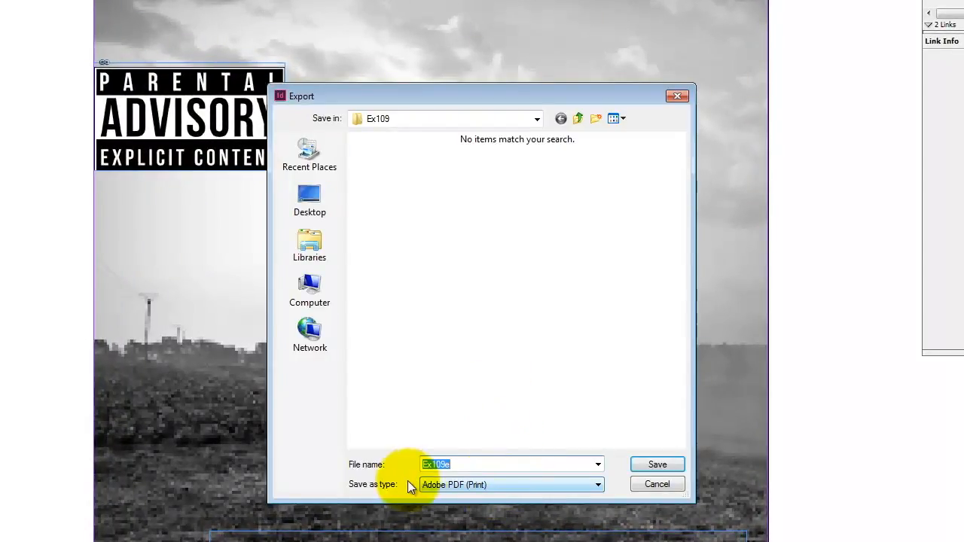
left_click(495, 485)
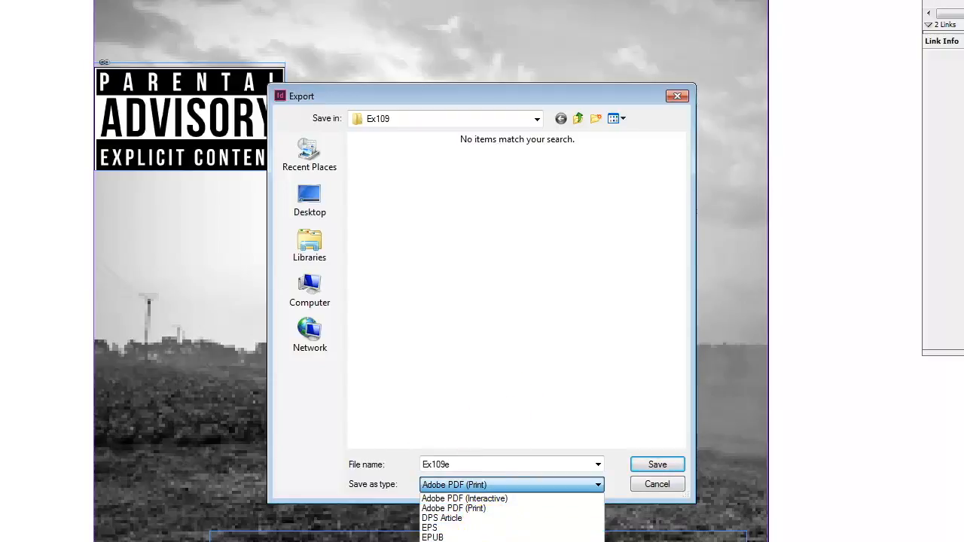
left_click(490, 541)
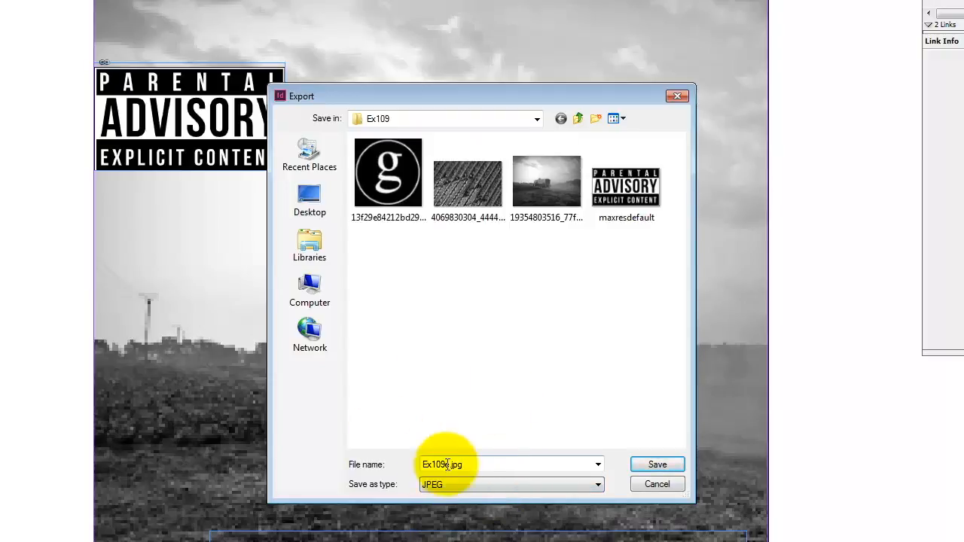
left_click(647, 466)
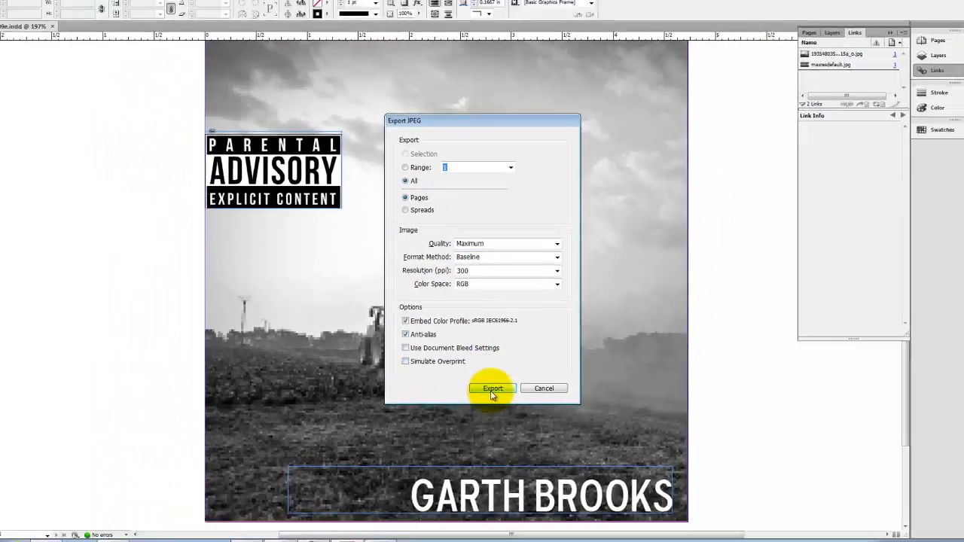
left_click(496, 422)
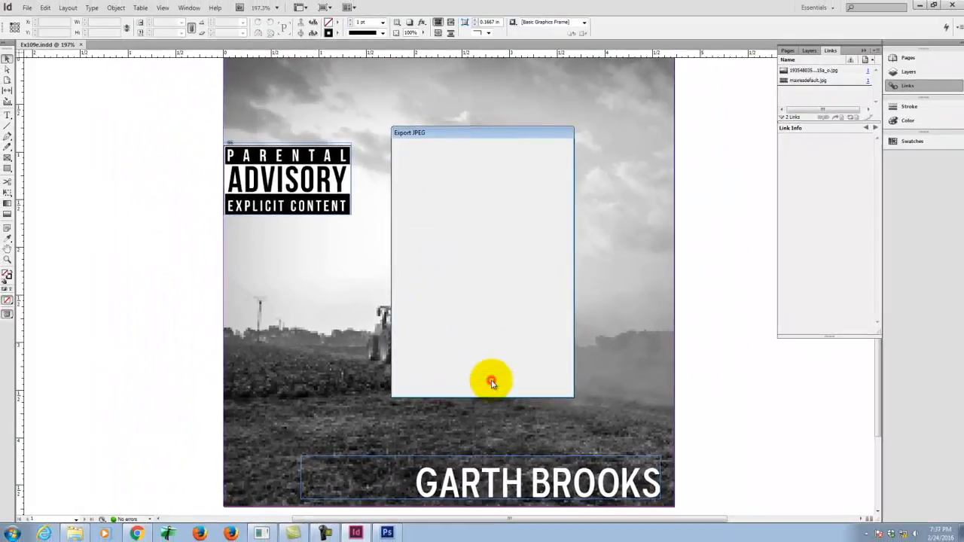